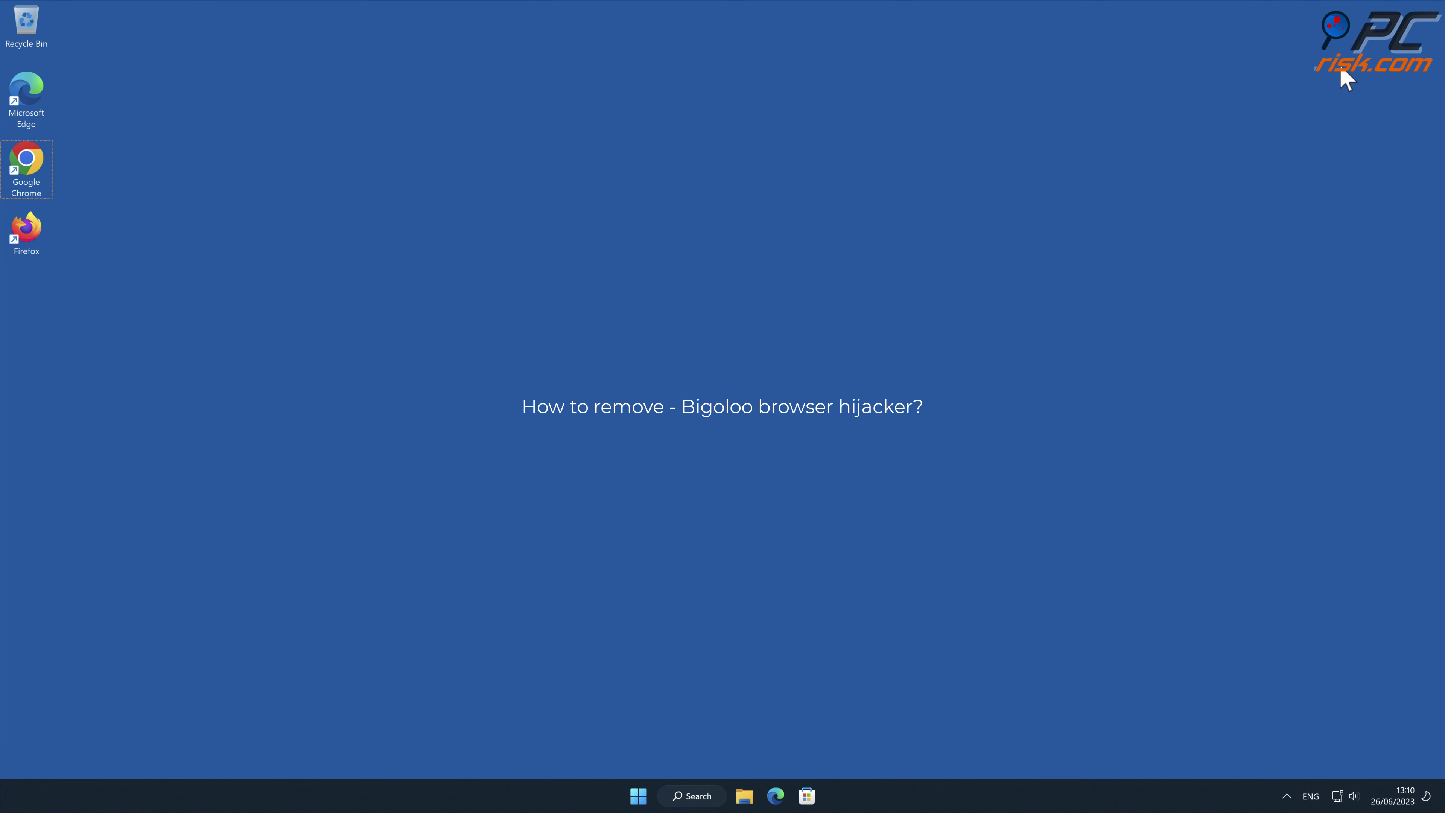
Step: Search 'testing search engine' from Chrome's Bigoloo start page, which redirects to Bing results
double_click(32, 164)
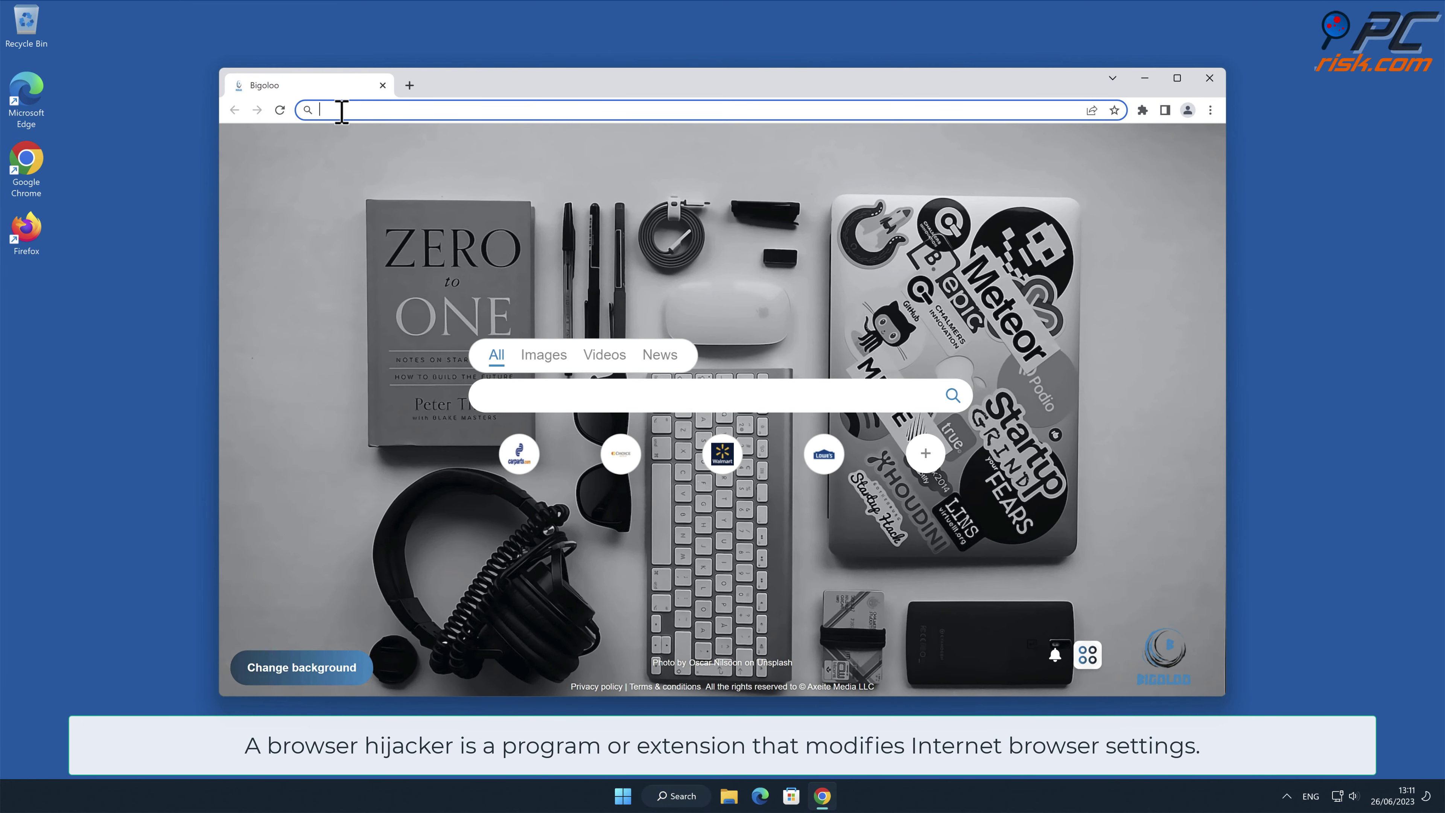
type("testing s")
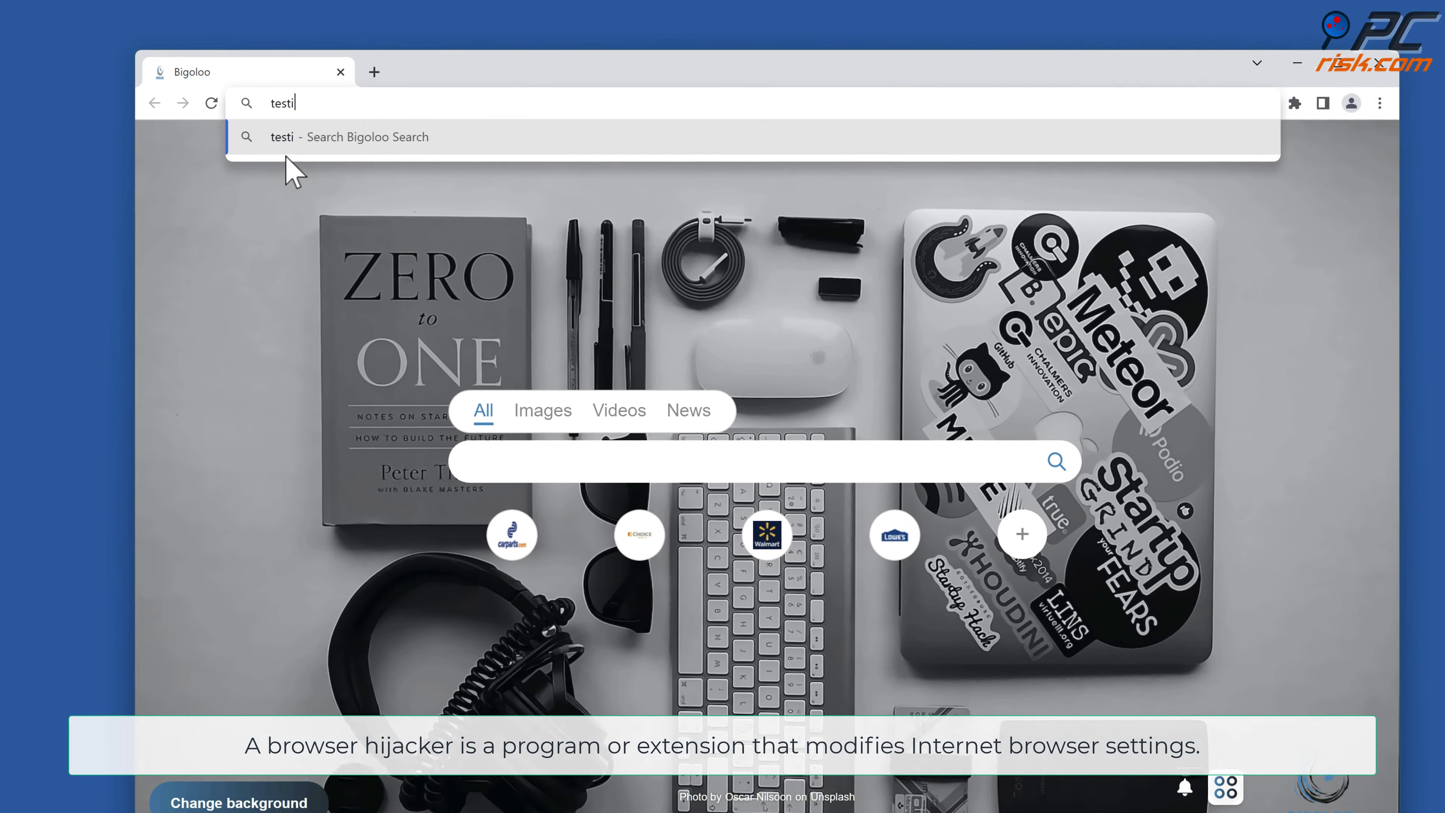
type("earch en")
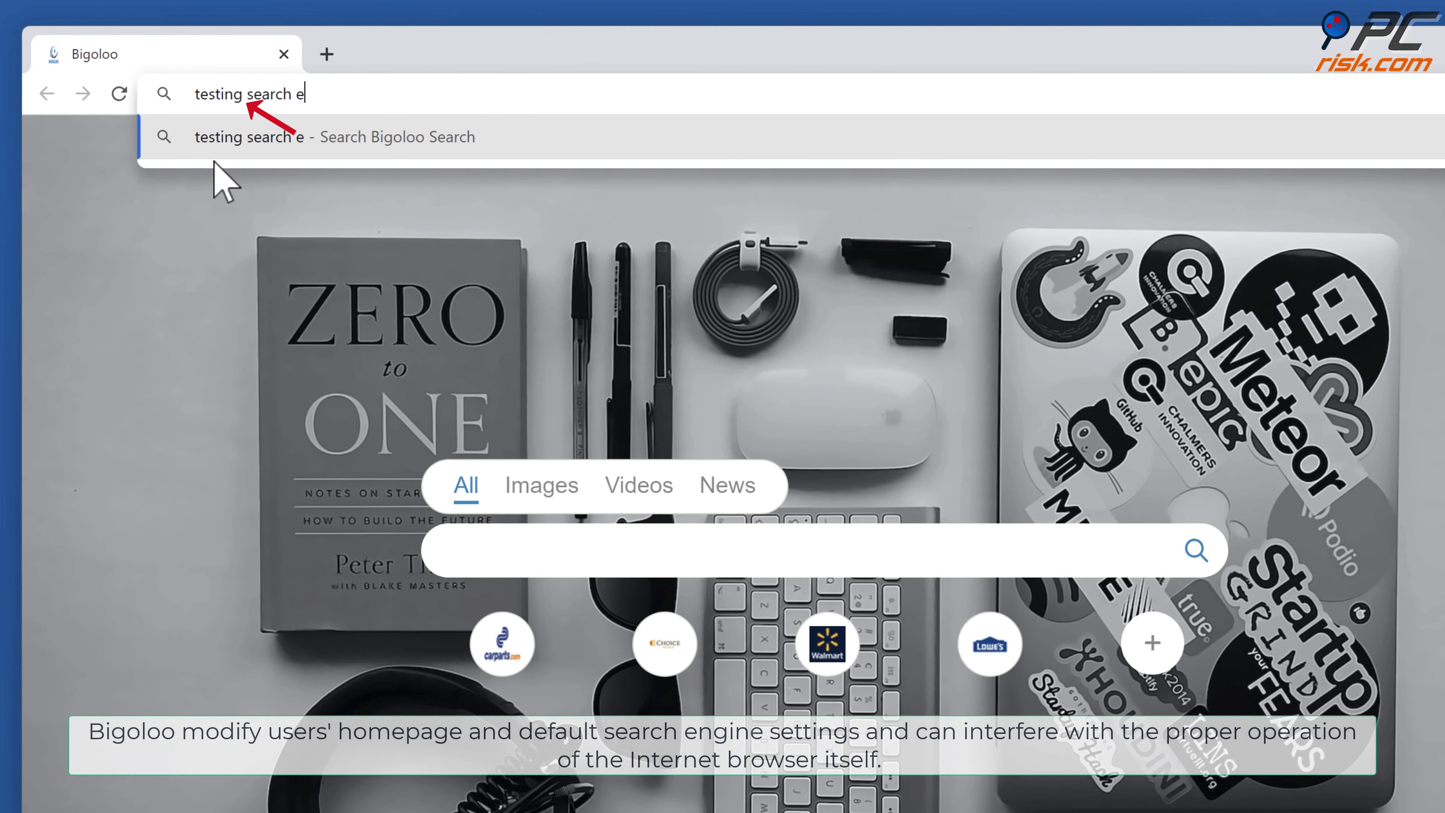
type("gine")
key("Return")
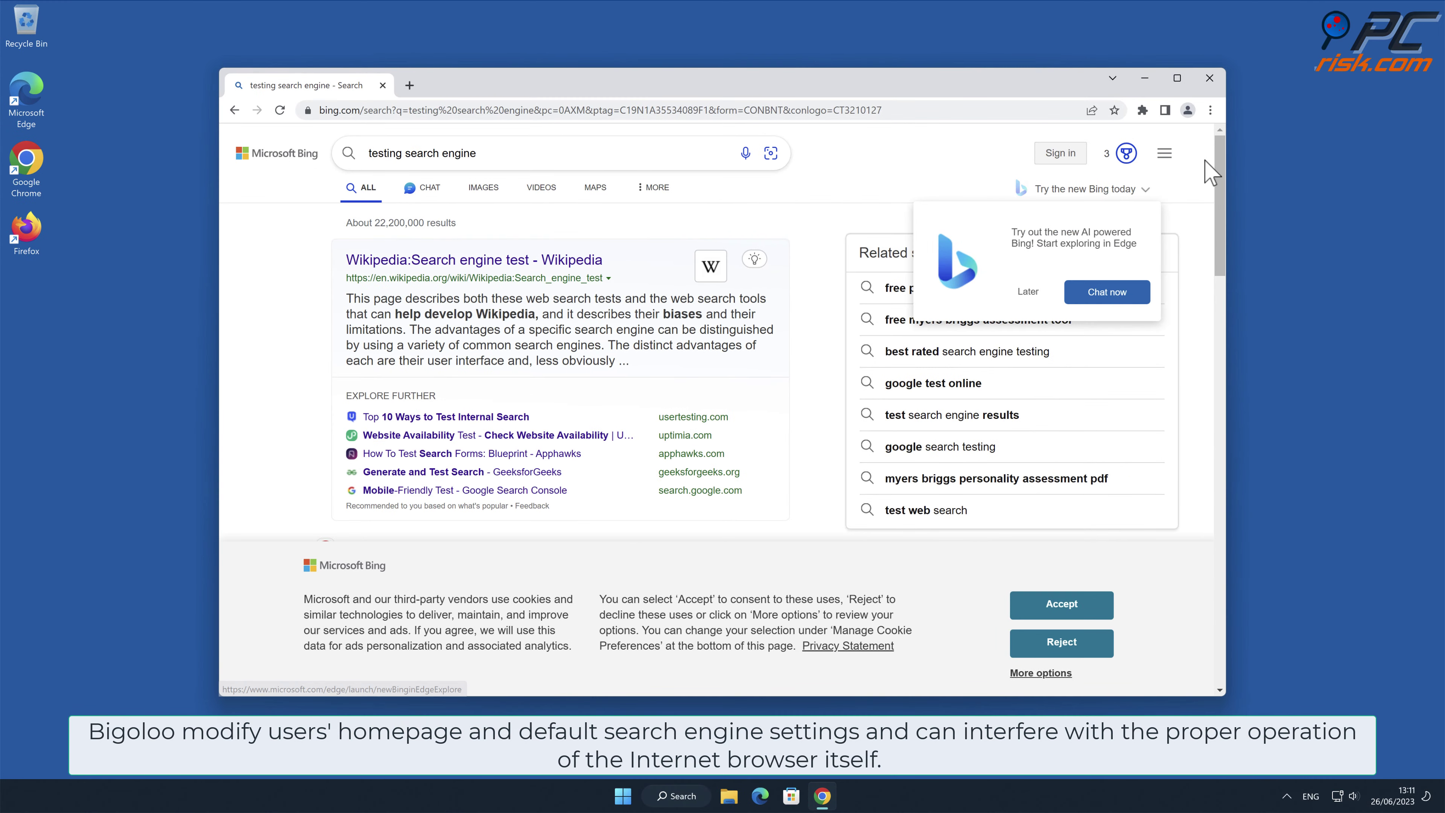
mouse_move(1221, 161)
left_mouse_down()
mouse_move(1222, 608)
mouse_move(1216, 154)
left_mouse_up()
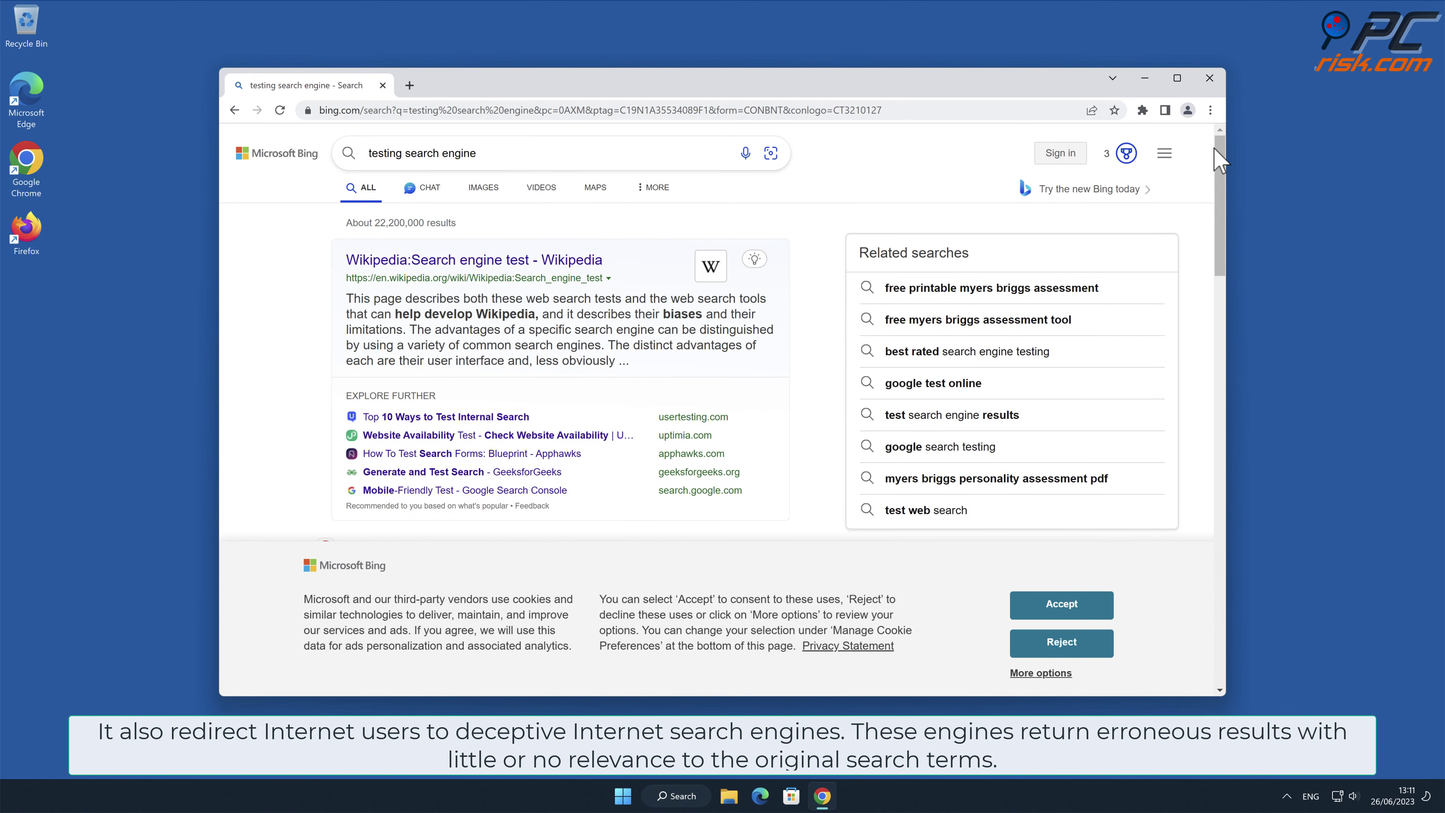
left_click(1210, 109)
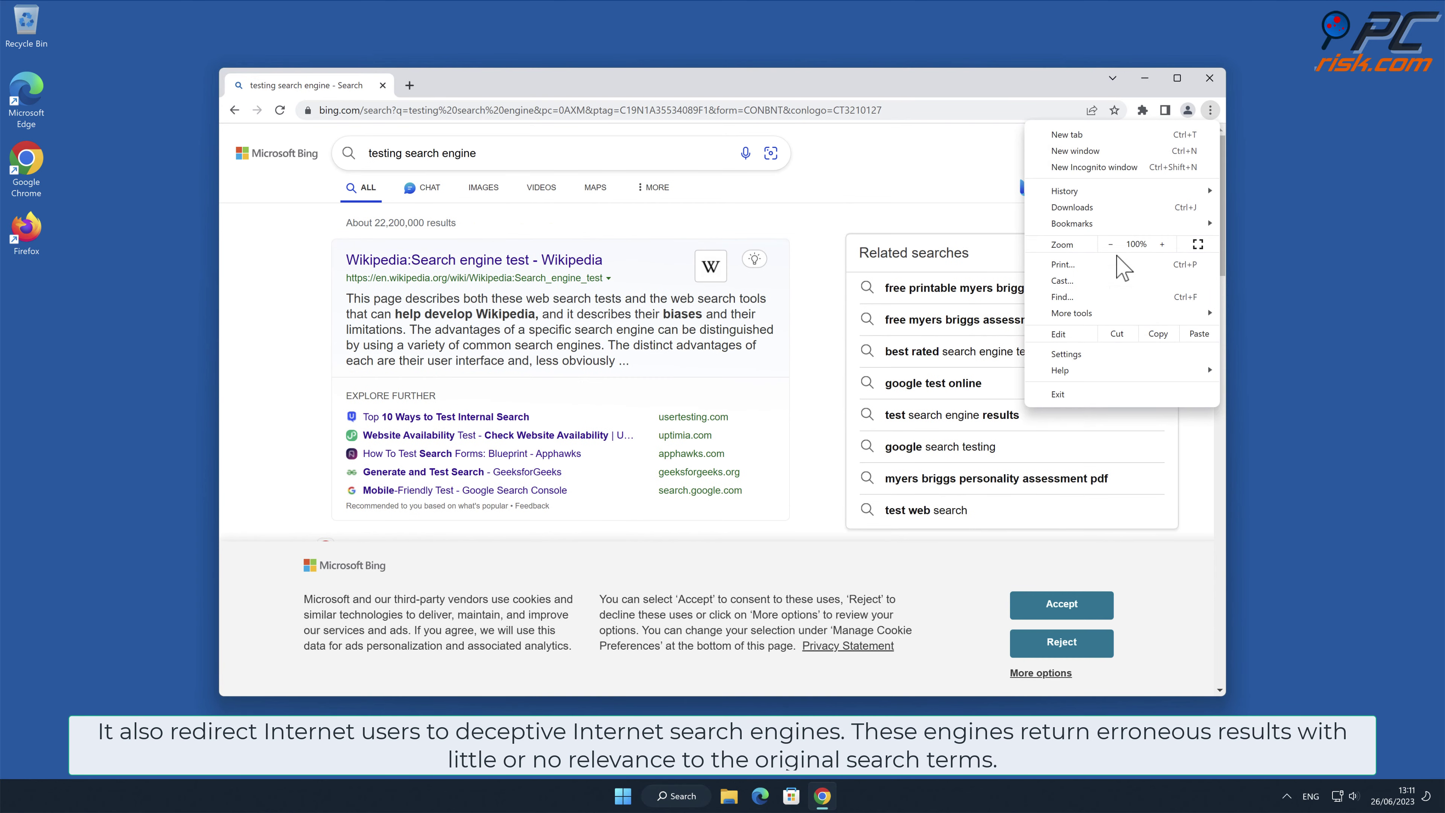
Step: Show the installed Bigoloo extension, then go to Chrome's search engine settings
mouse_move(1101, 315)
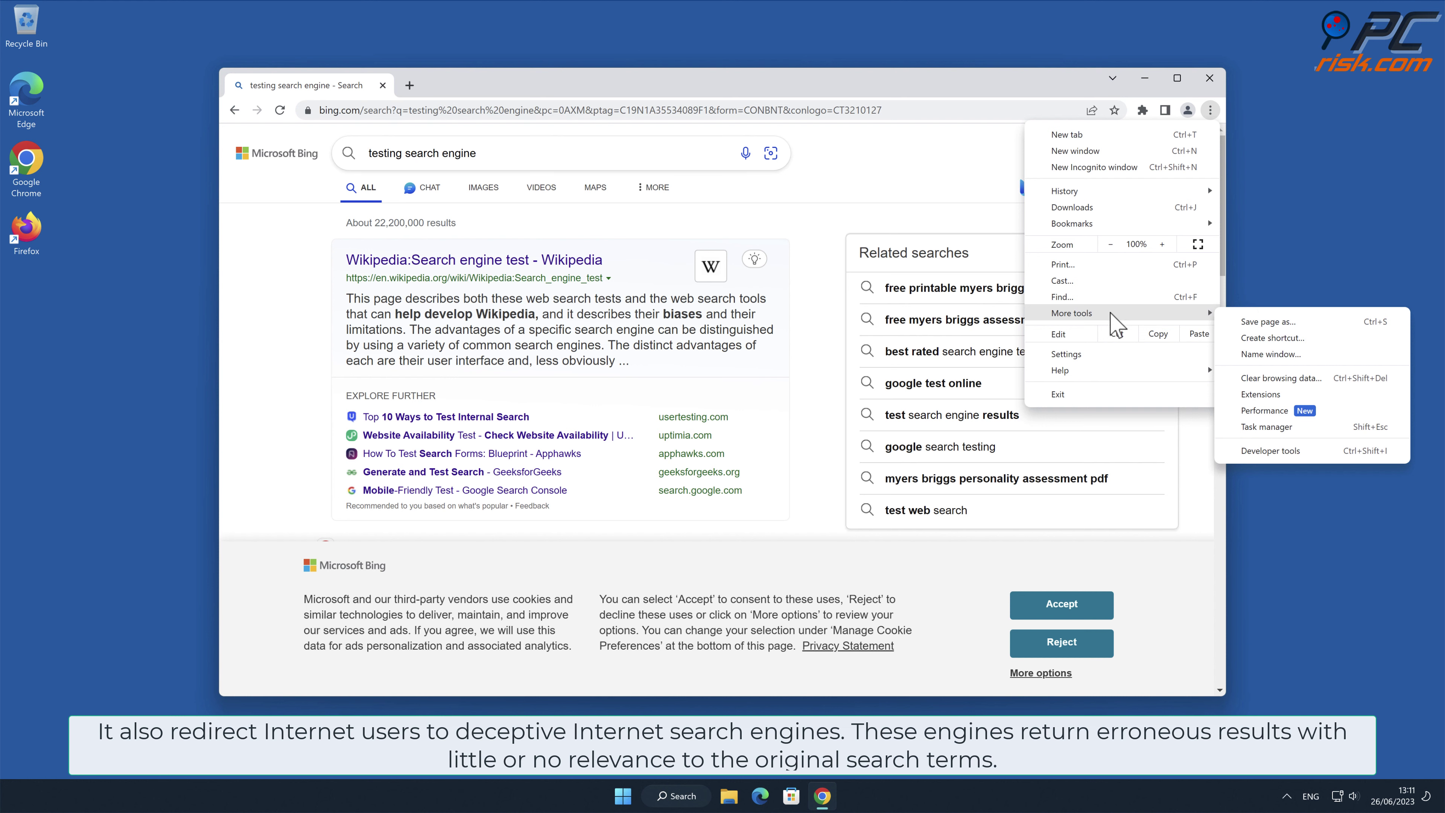
left_click(1276, 393)
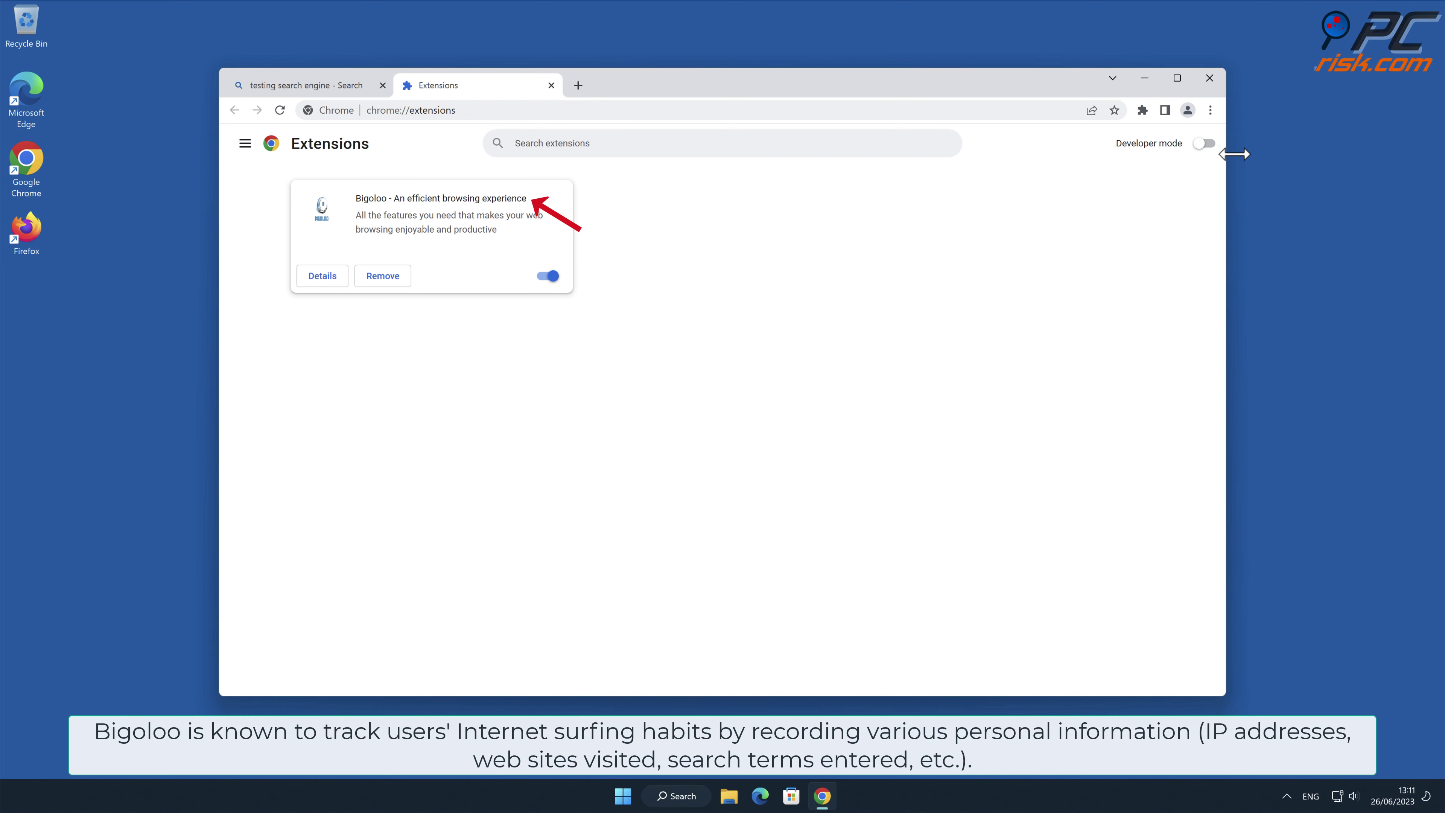
left_click(1210, 110)
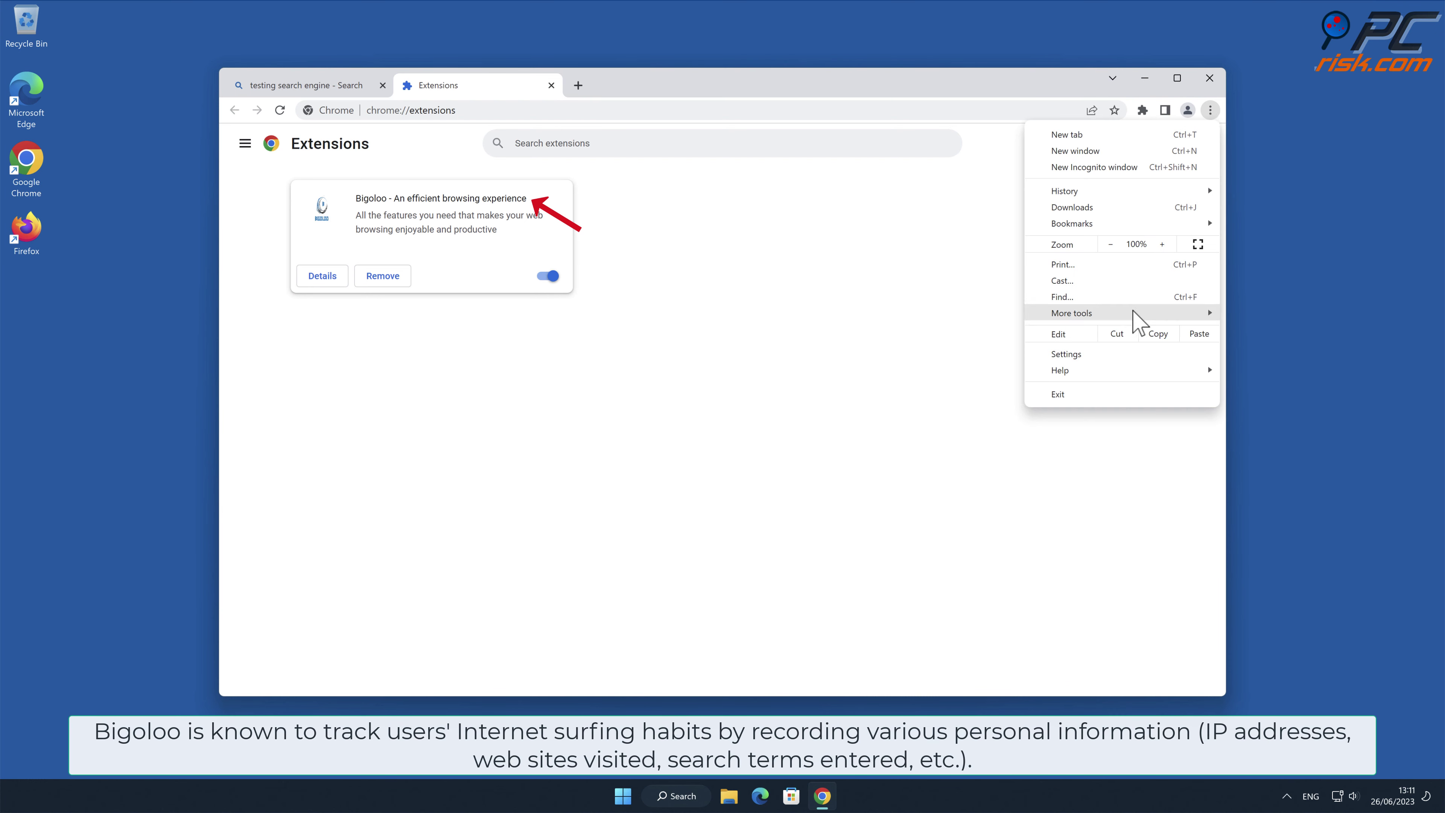
left_click(1108, 355)
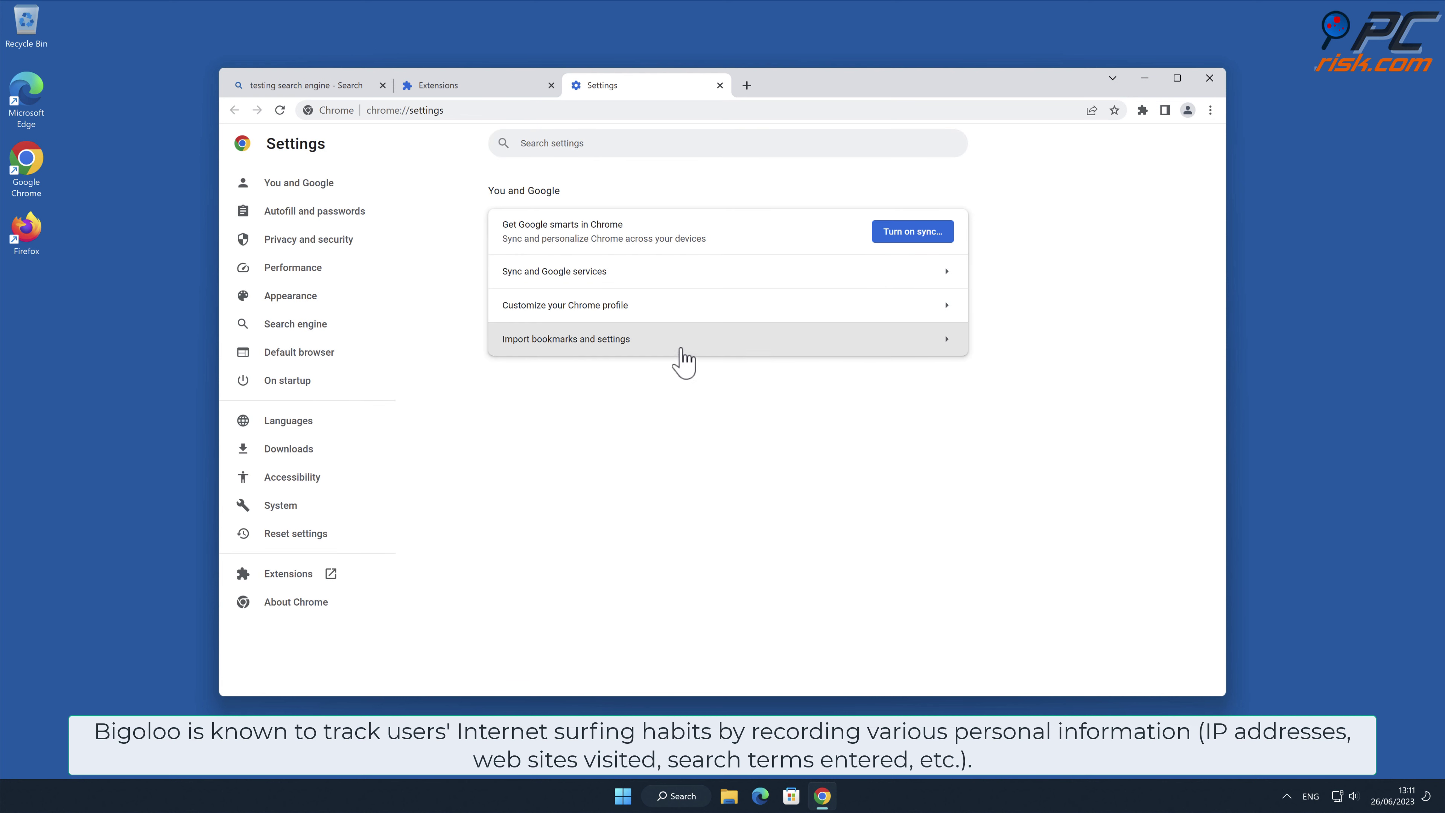
left_click(326, 329)
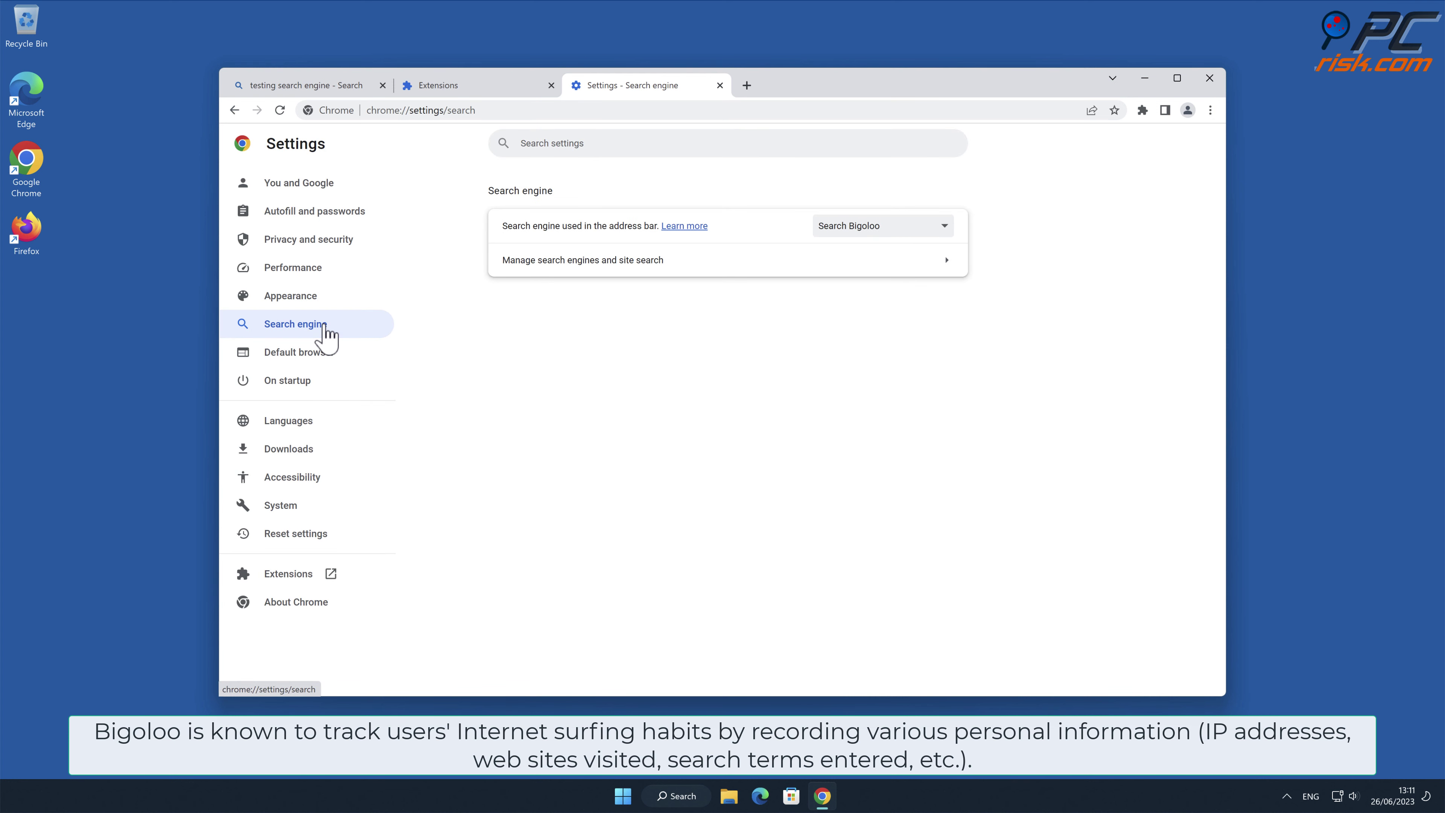
Step: Show Search Bigoloo as the default in the full search engine list, then close Chrome
left_click(945, 262)
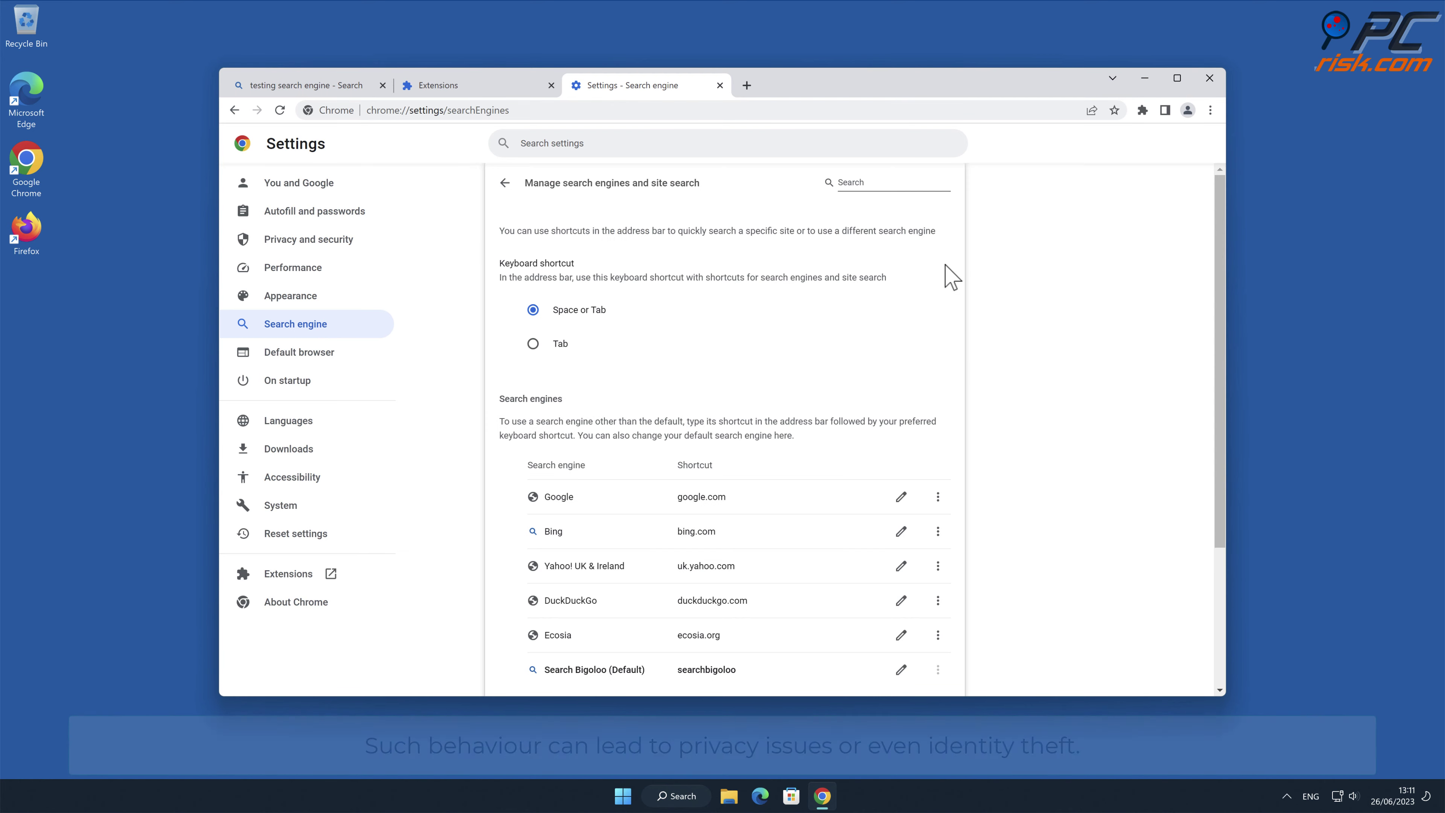
left_click_drag(1215, 243, 1221, 397)
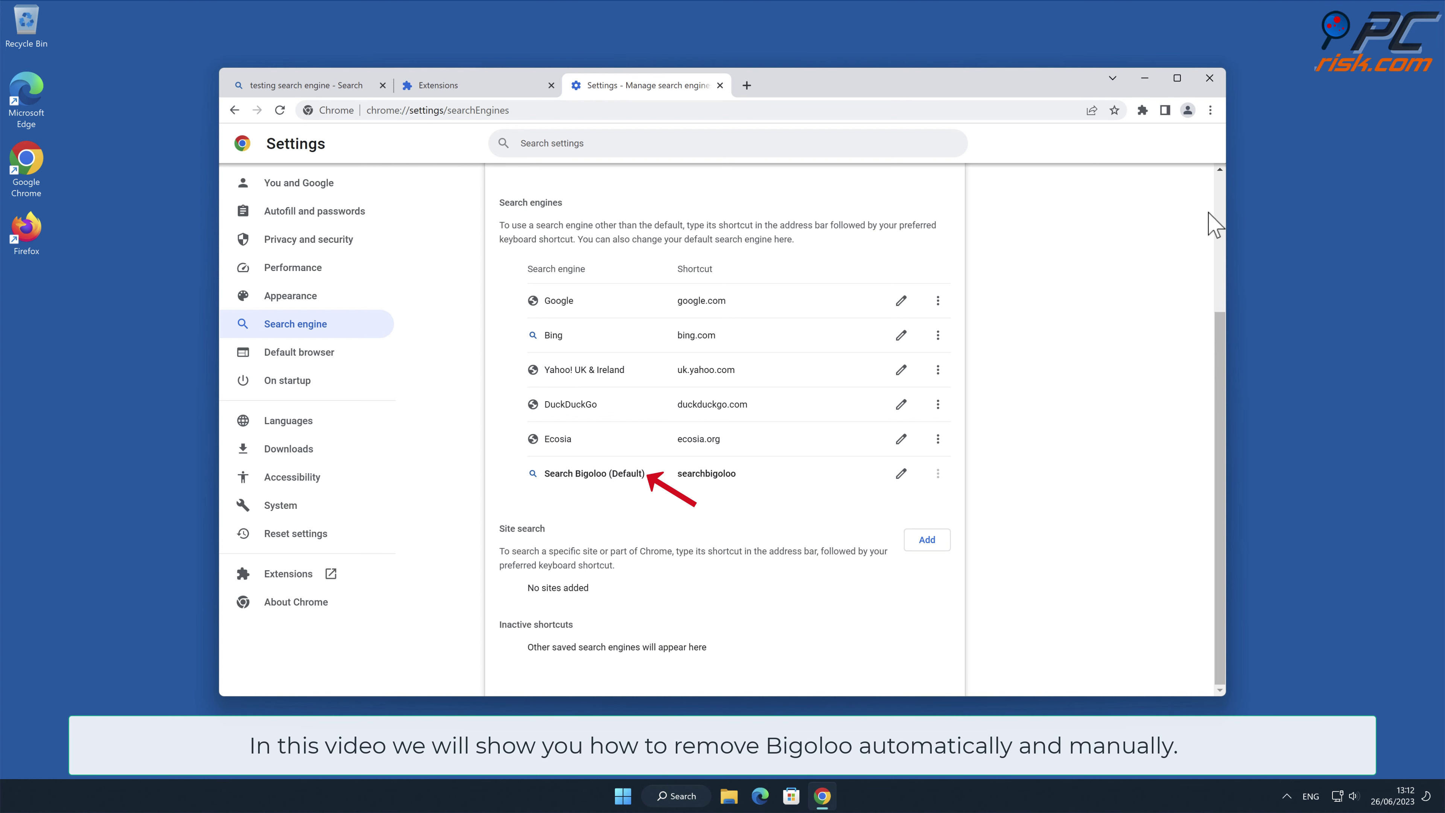
left_click(1210, 78)
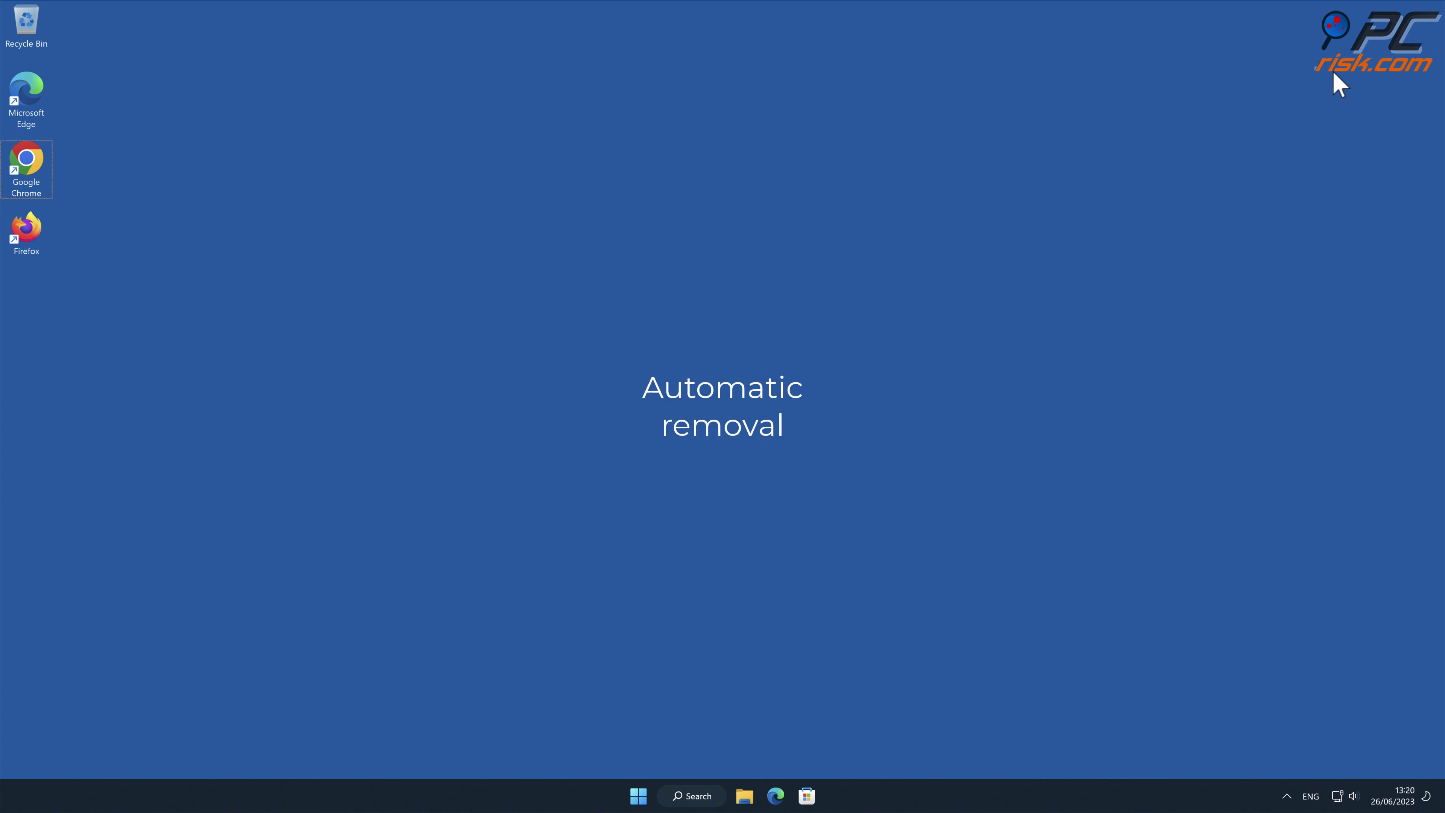
double_click(27, 161)
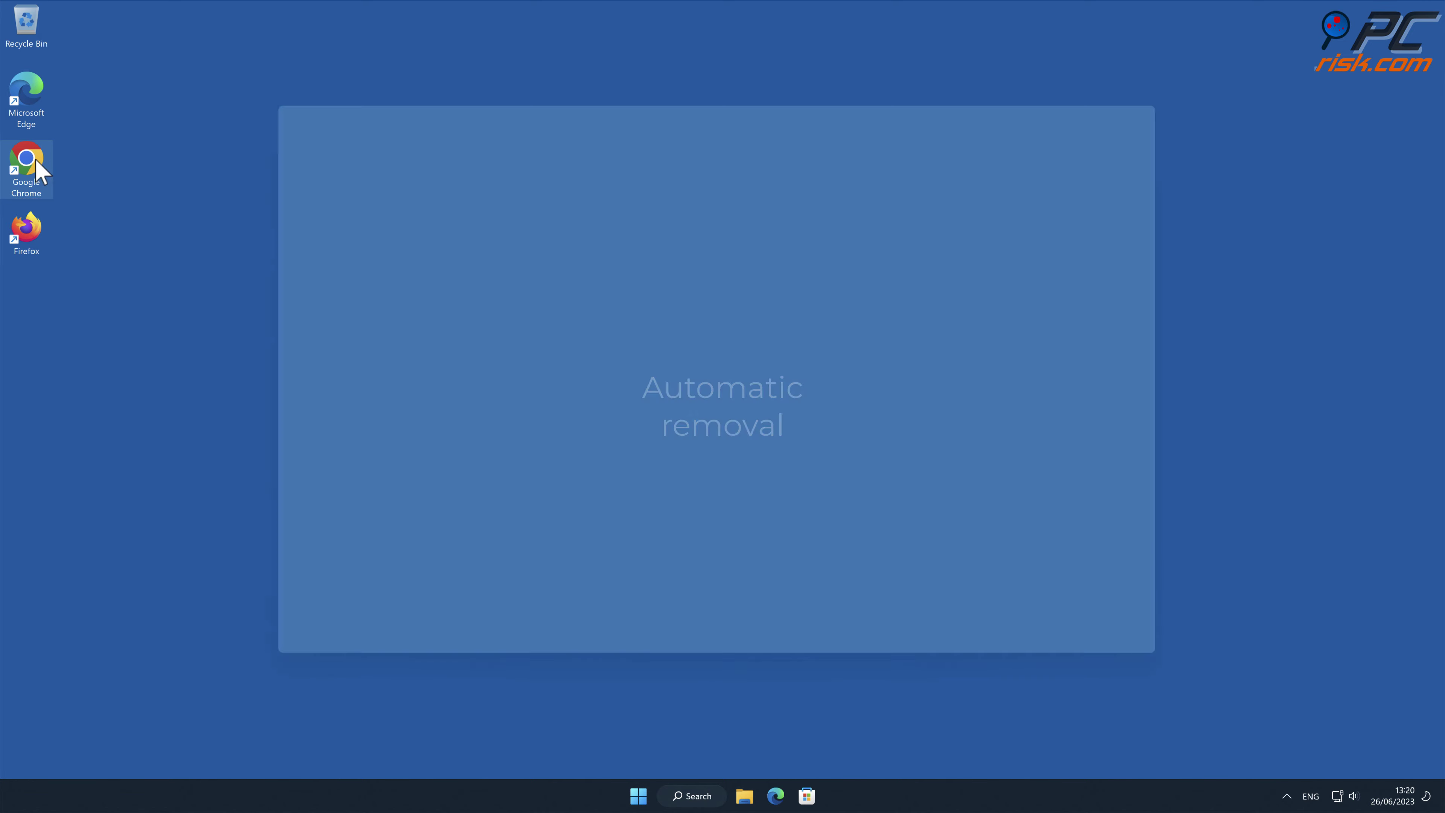
type("www.combocle")
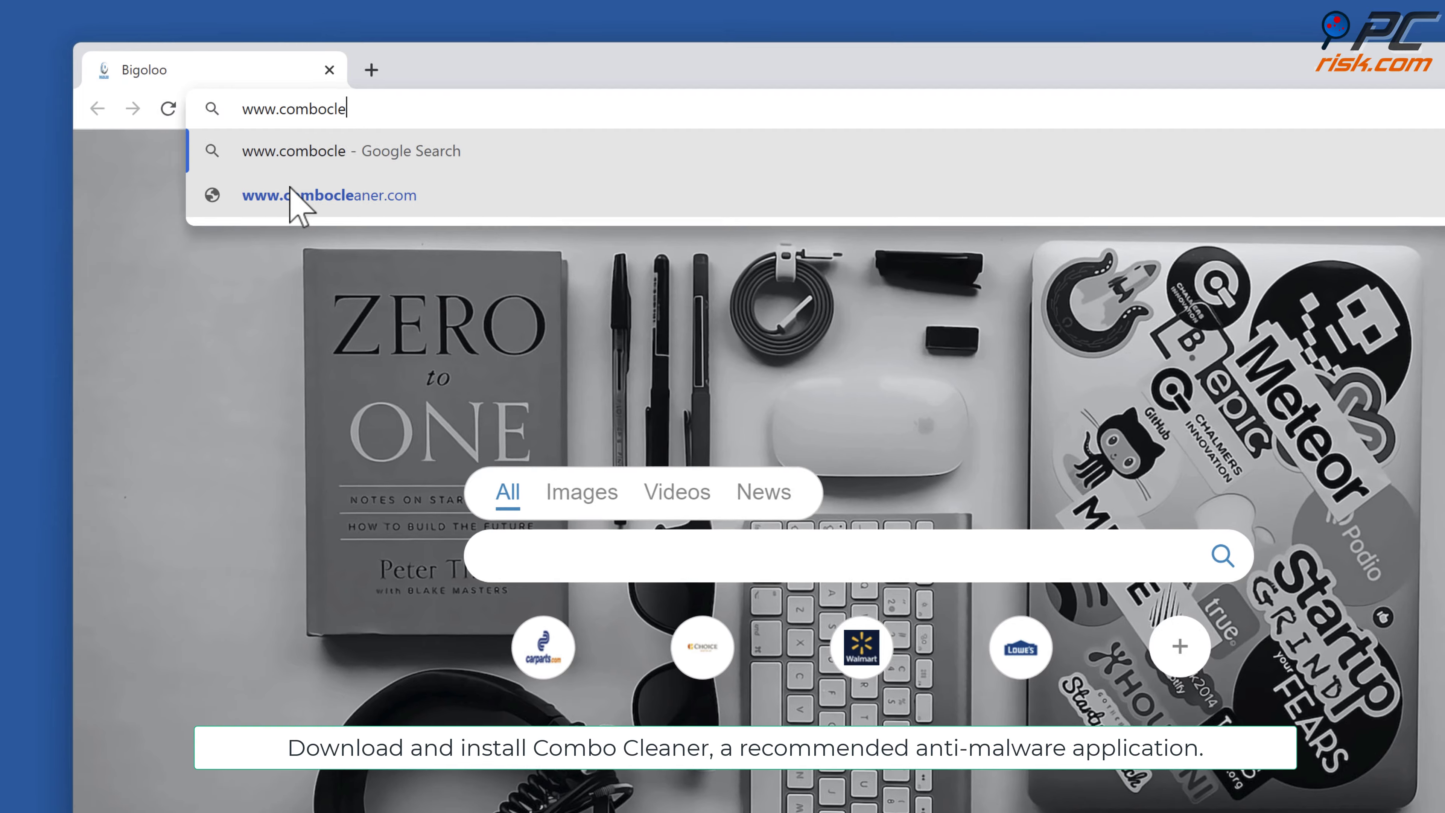
type("aner.com")
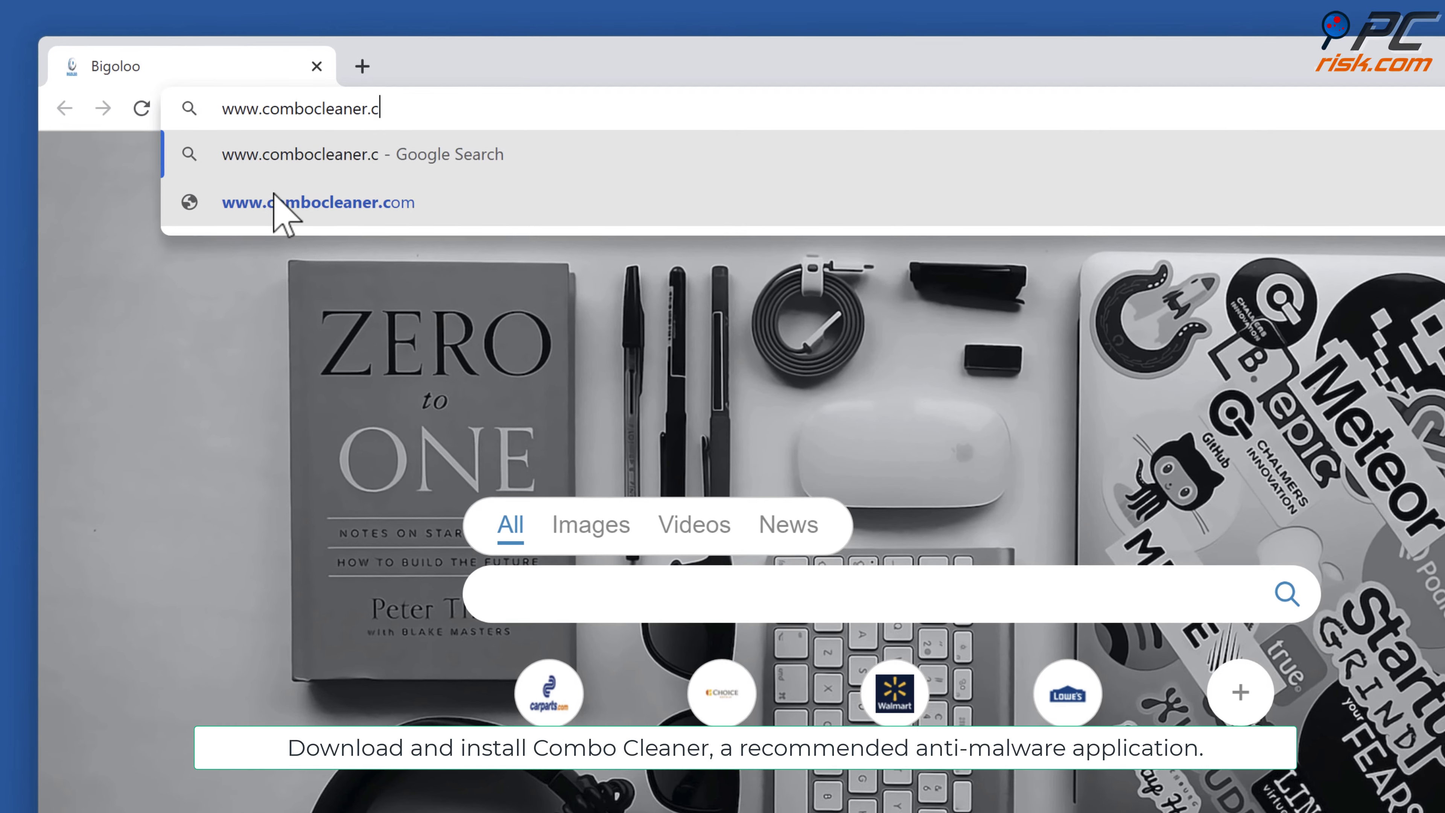
key("Return")
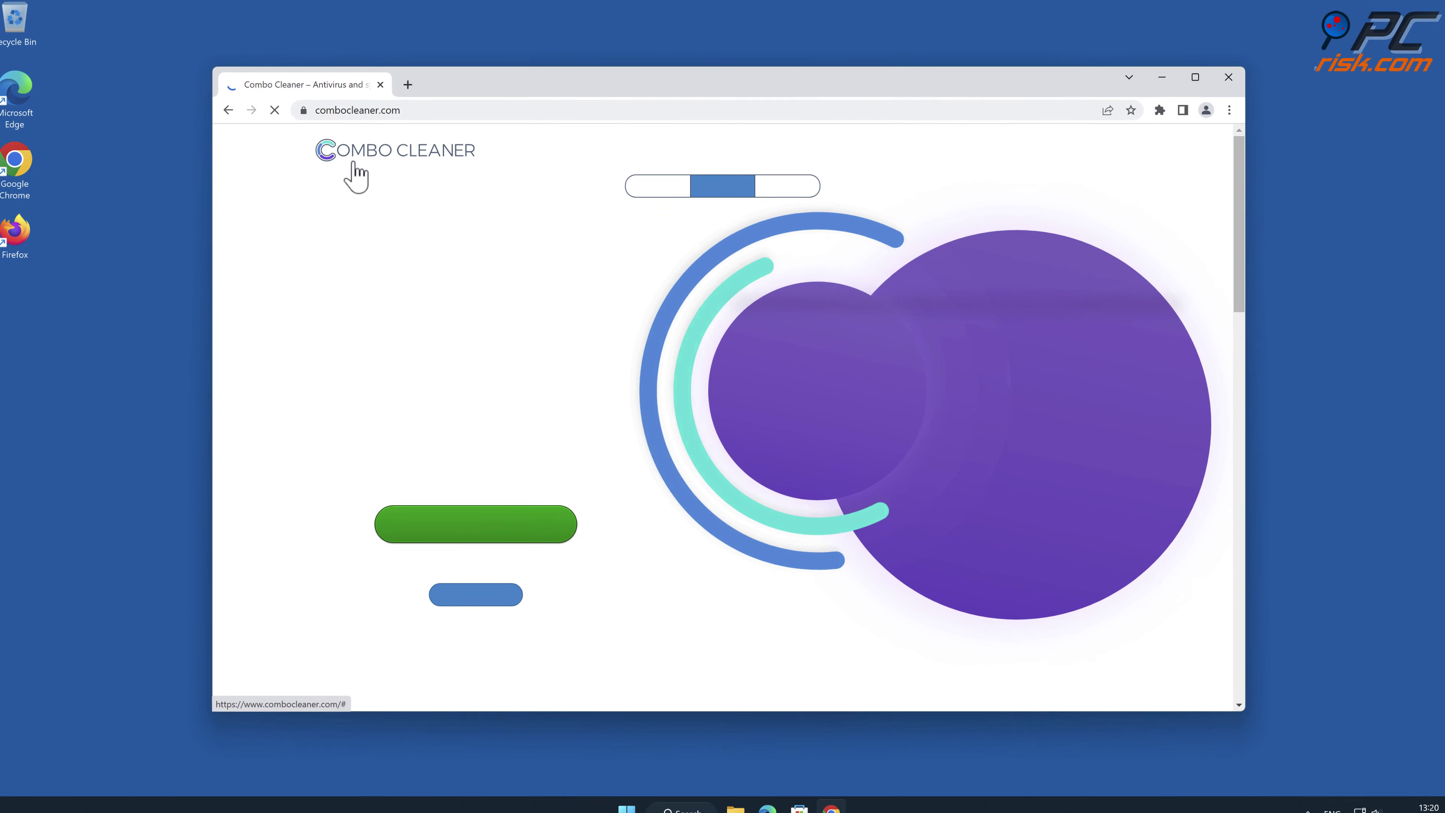
left_click(553, 530)
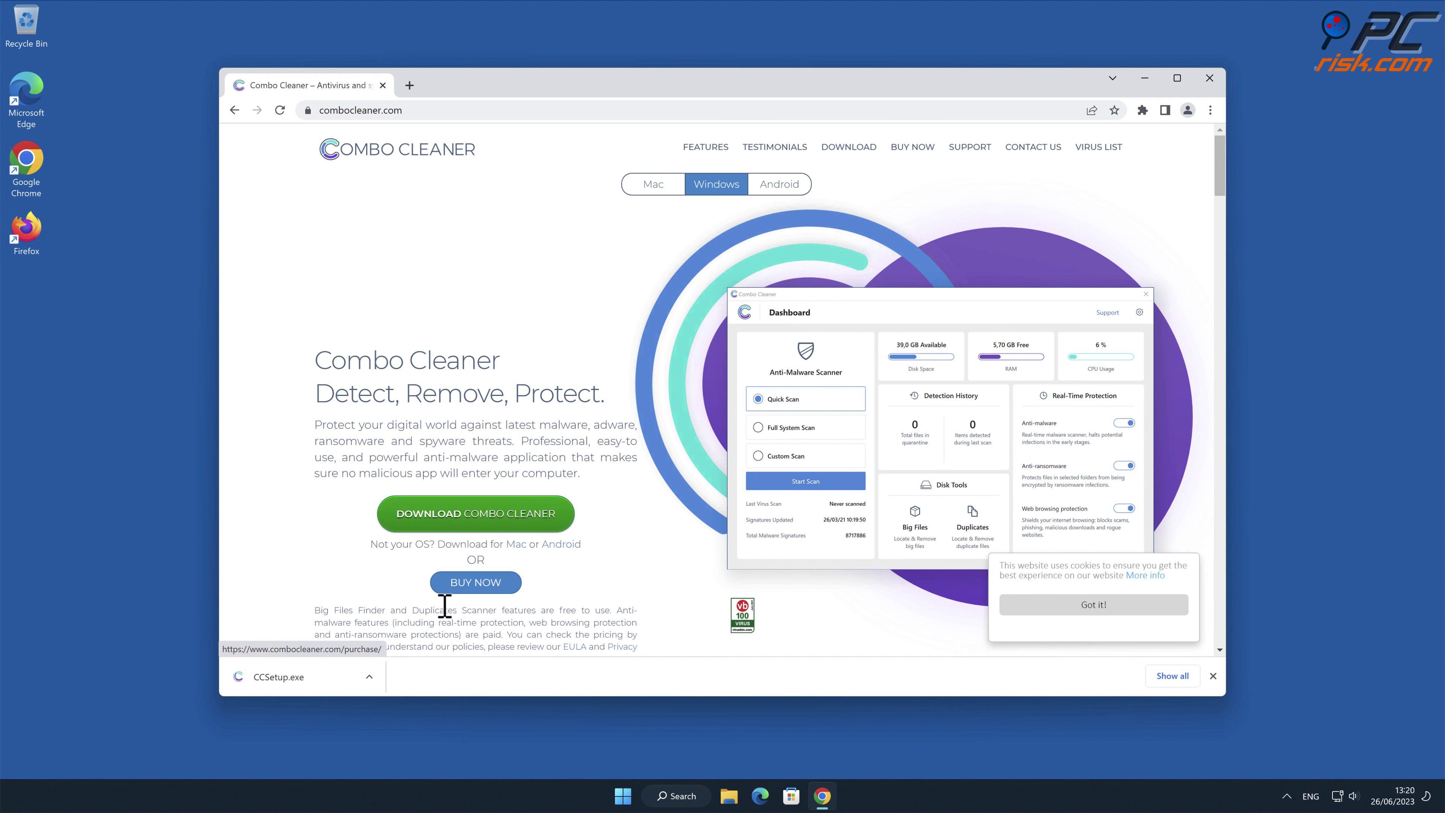
Step: Run CCSetup.exe, approve the UAC prompt, and complete the Combo Cleaner installation
left_click(323, 692)
left_click(663, 514)
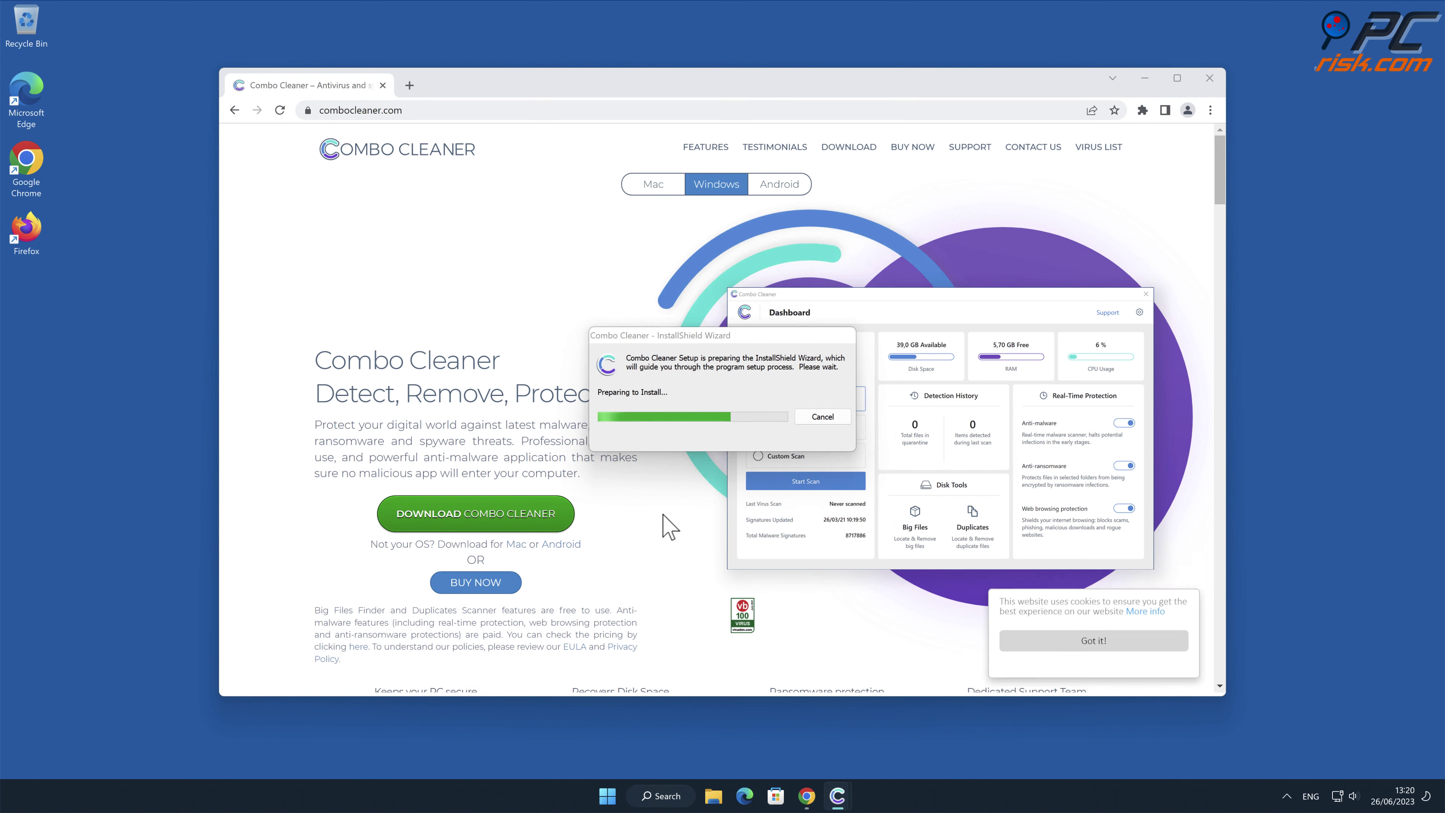
left_click(806, 565)
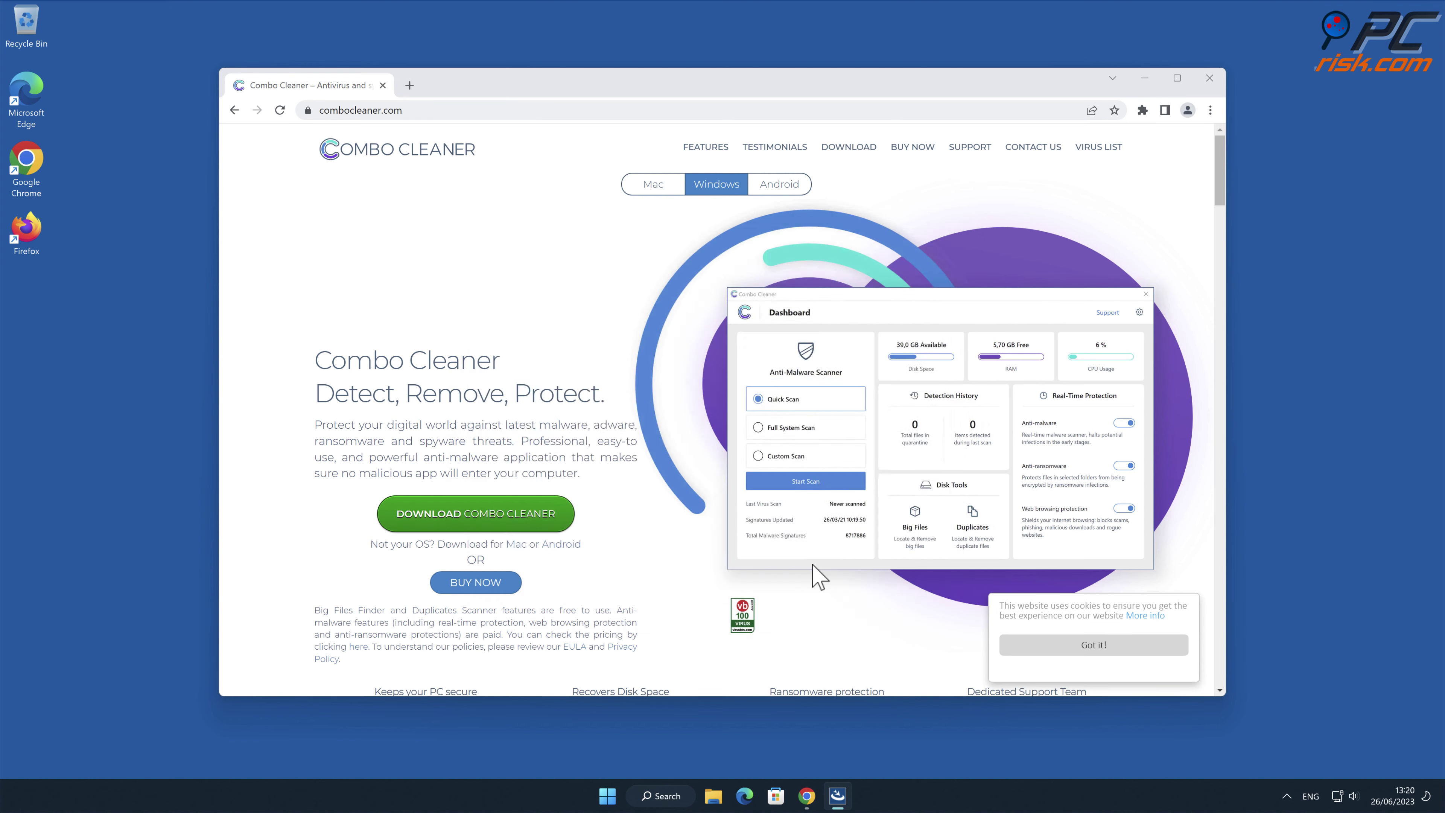
left_click(935, 566)
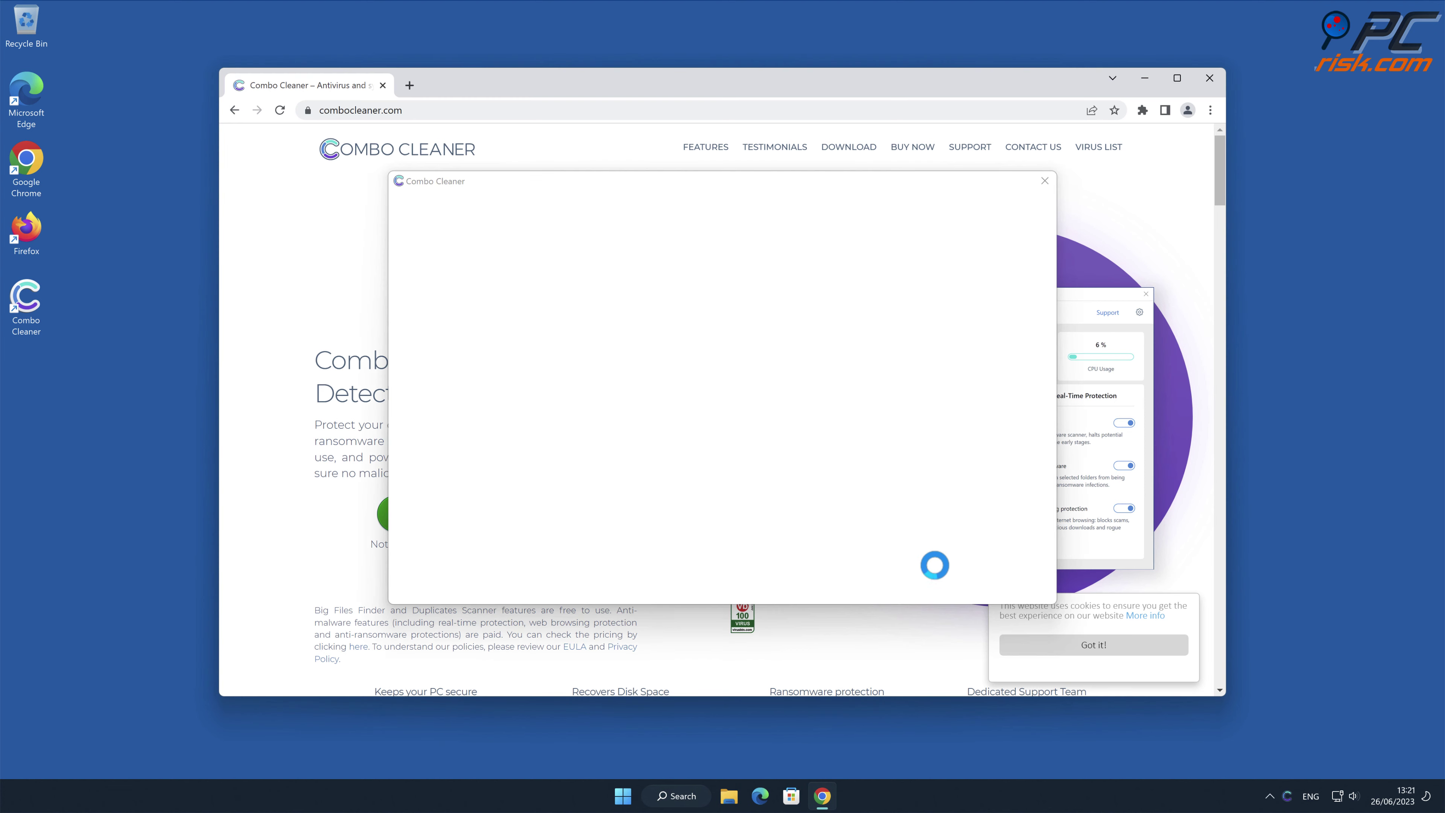
Step: Activate Combo Cleaner's premium licence and quarantine the detected Bigoloo extension
left_click(1221, 80)
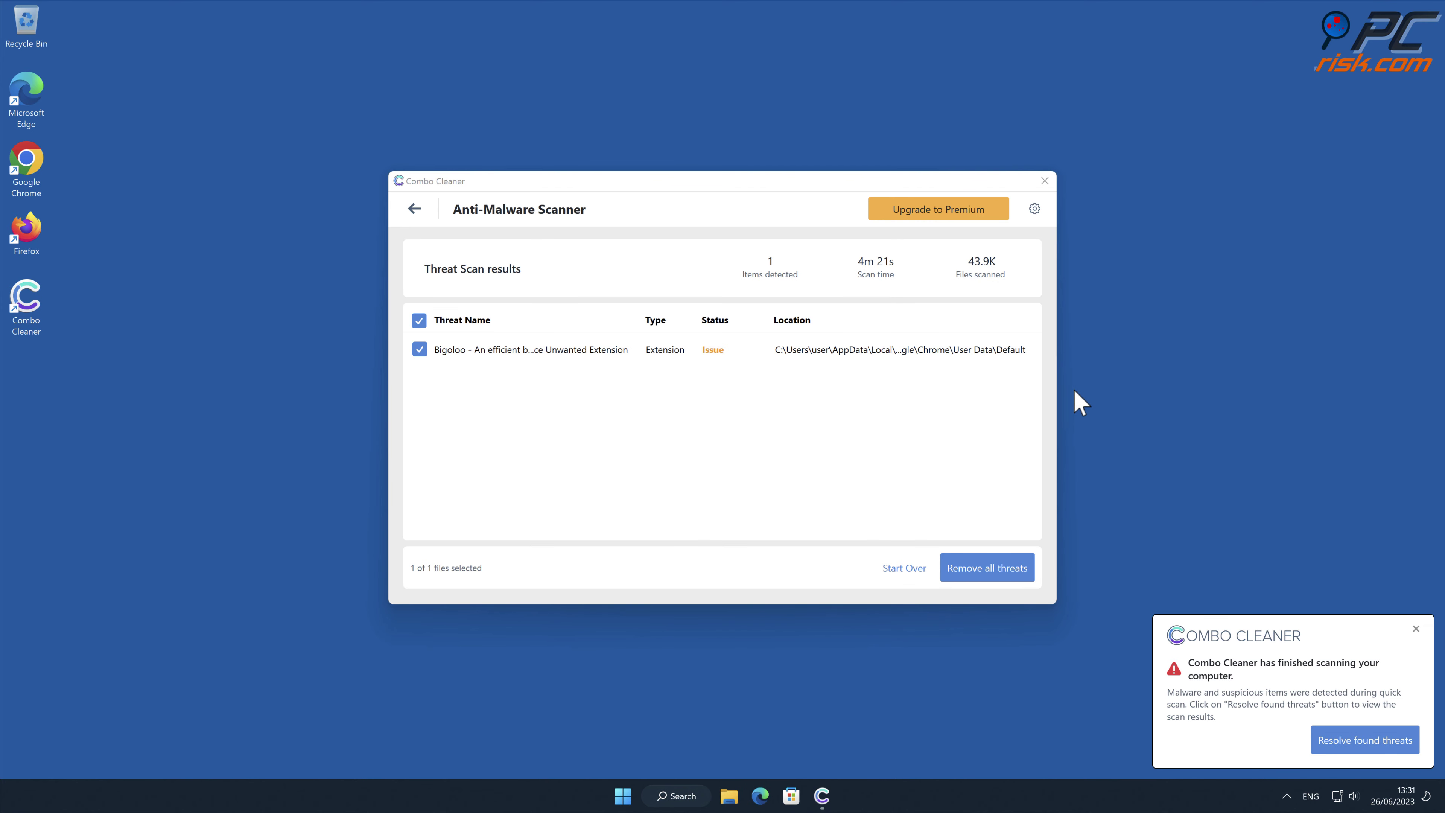
left_click(1022, 568)
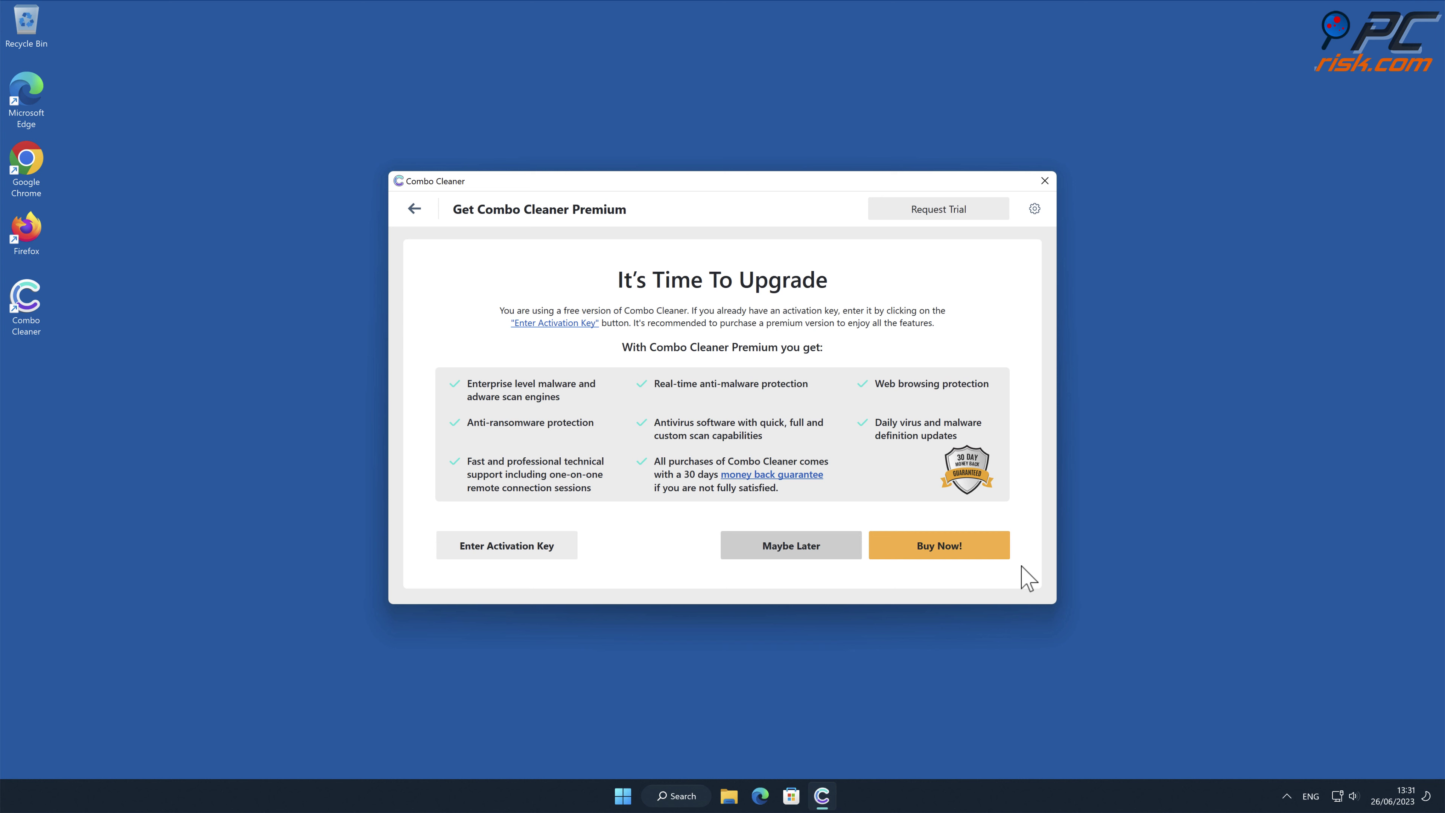
left_click(543, 547)
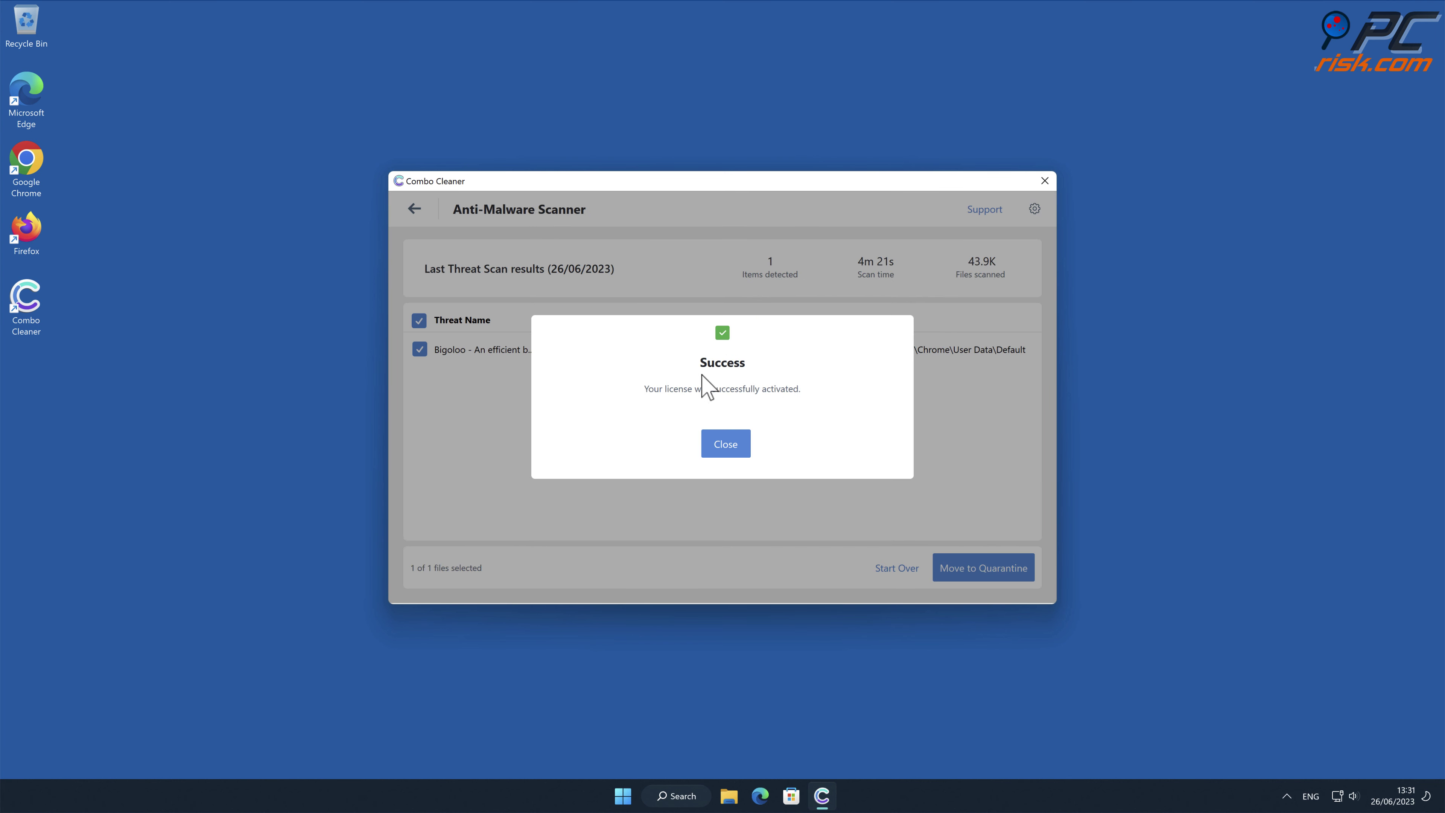
left_click(734, 447)
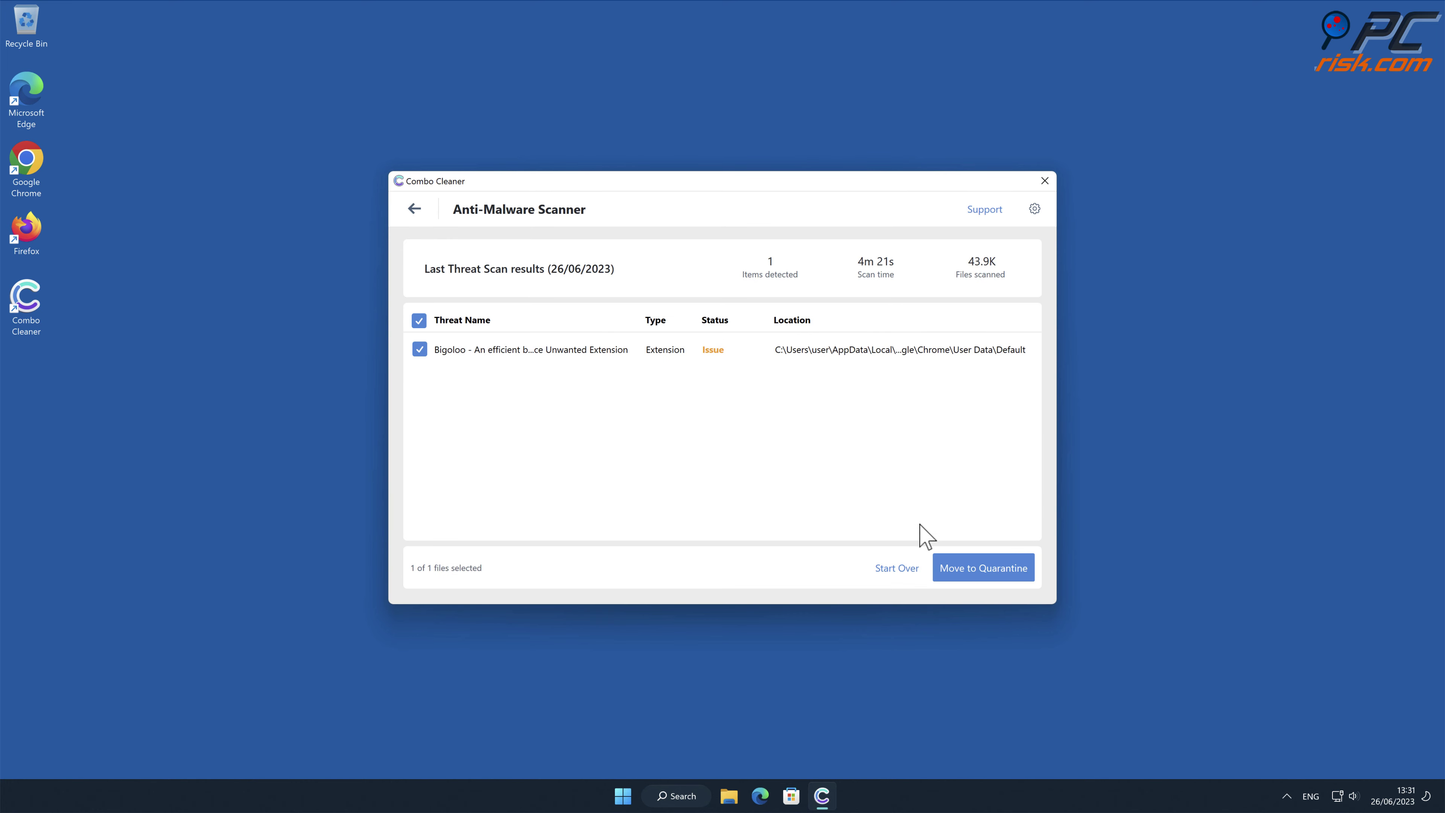
left_click(1009, 560)
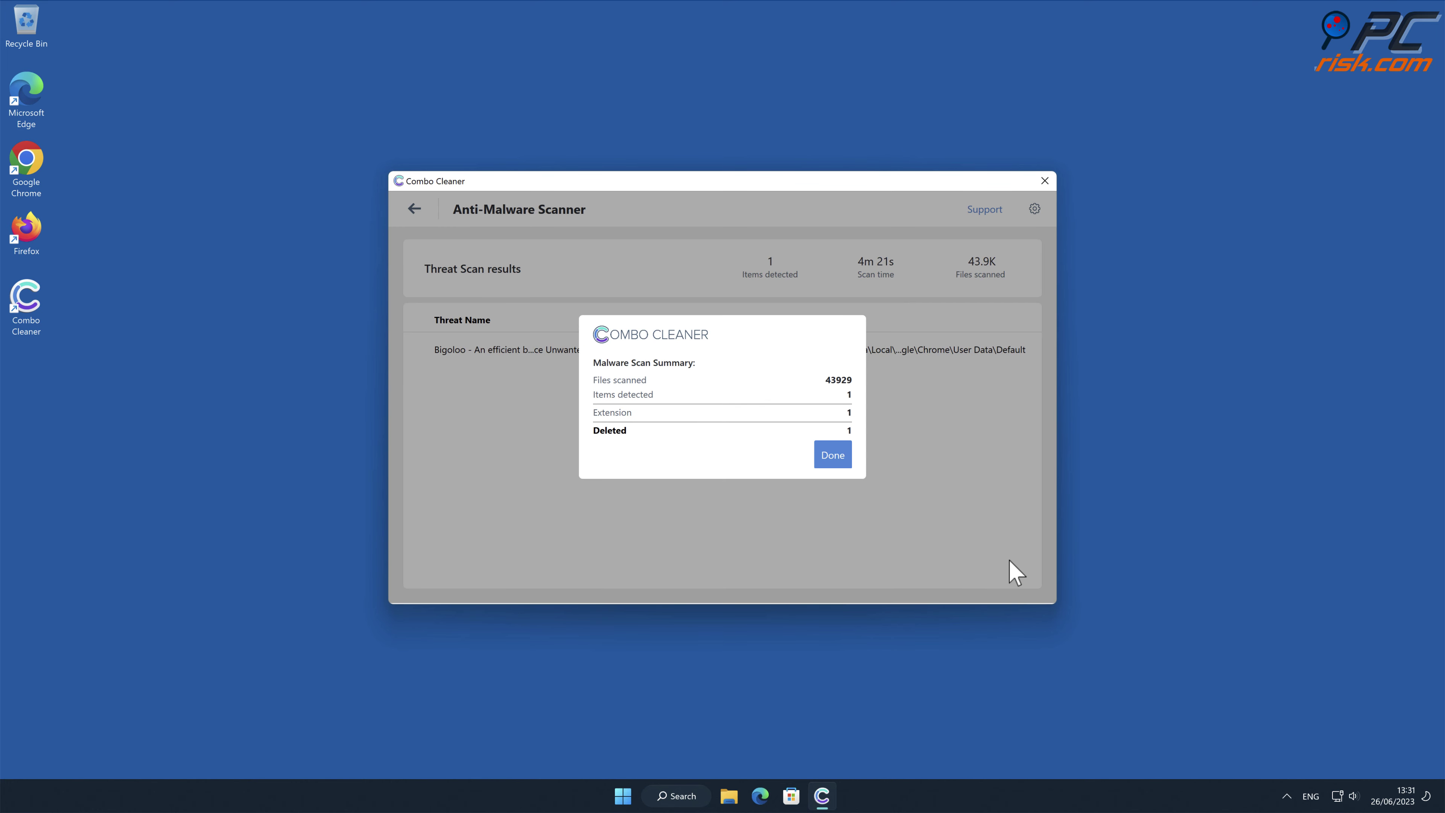
left_click(833, 455)
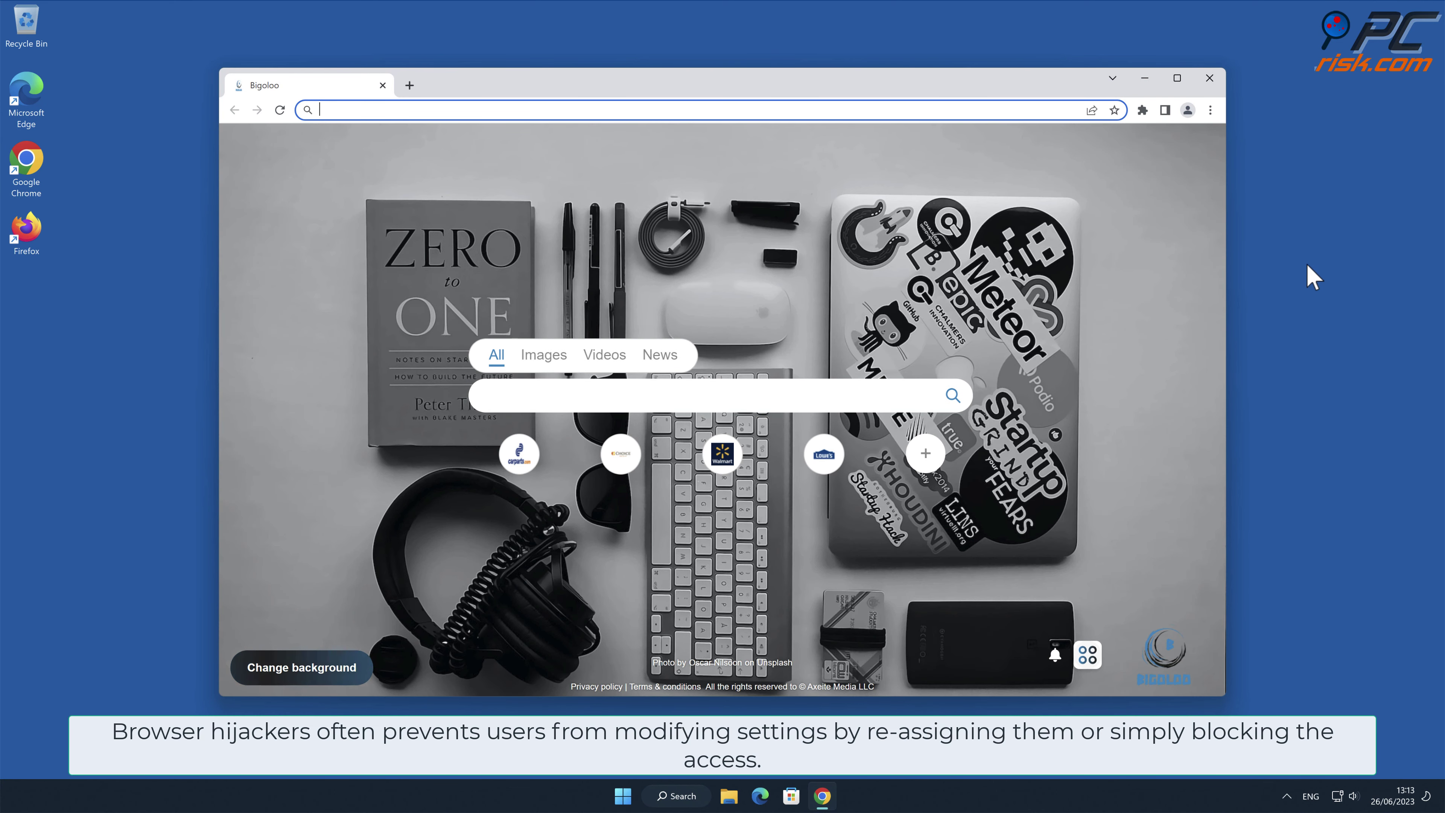
Step: Remove the Bigoloo extension from Chrome's Extensions page and confirm the removal
left_click(1342, 277)
left_click(1343, 277)
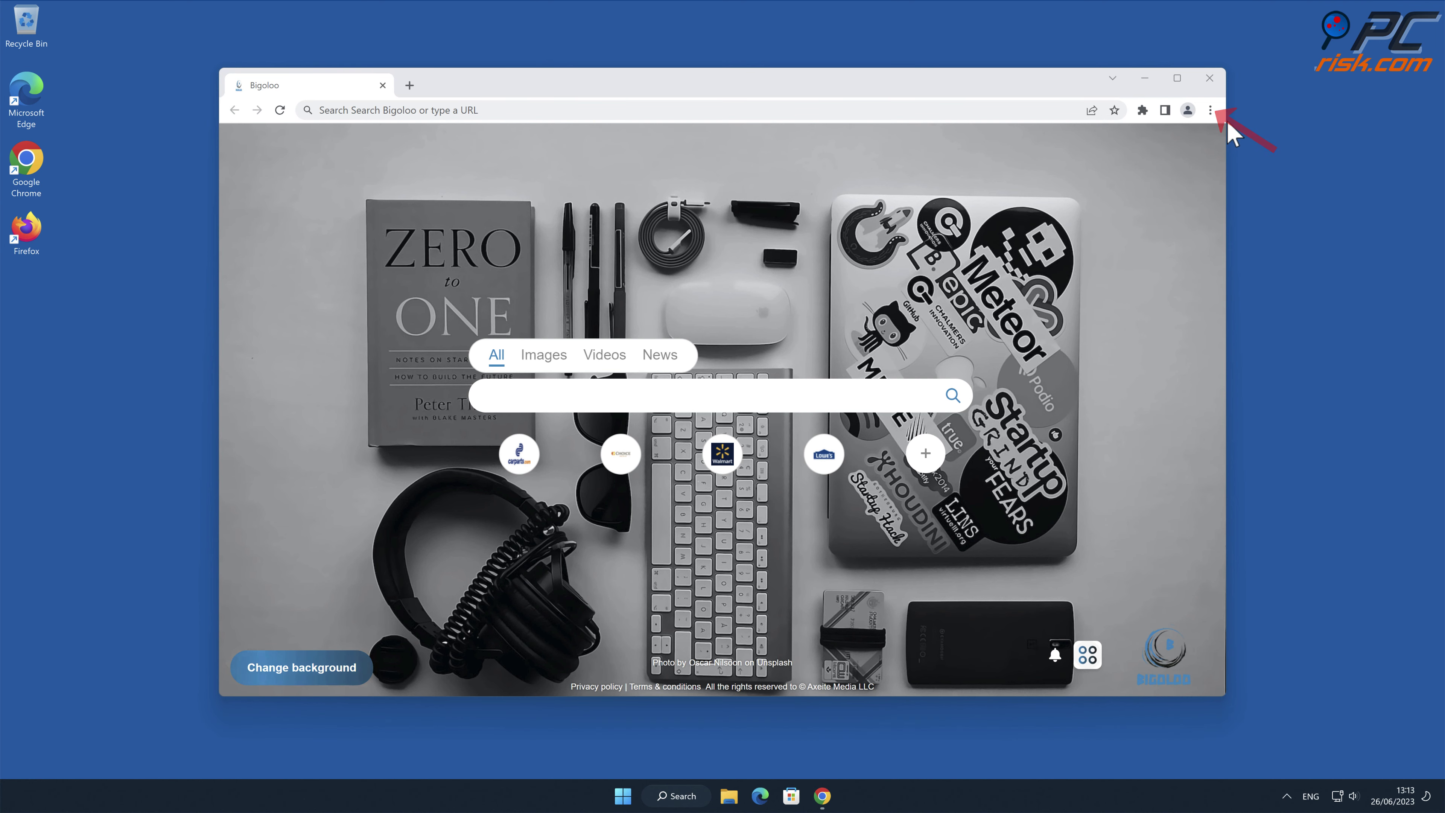
left_click(1210, 110)
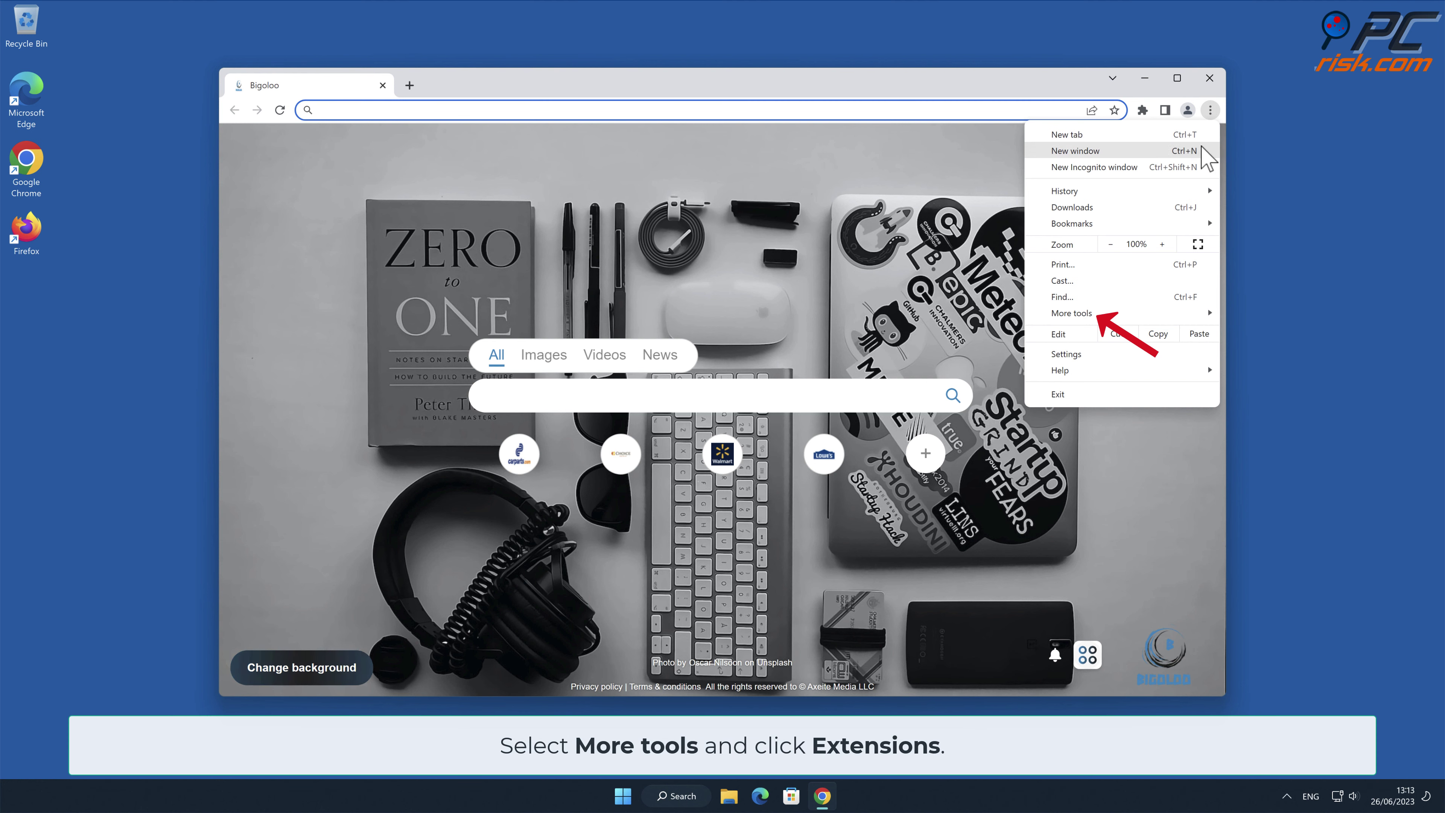
mouse_move(1111, 314)
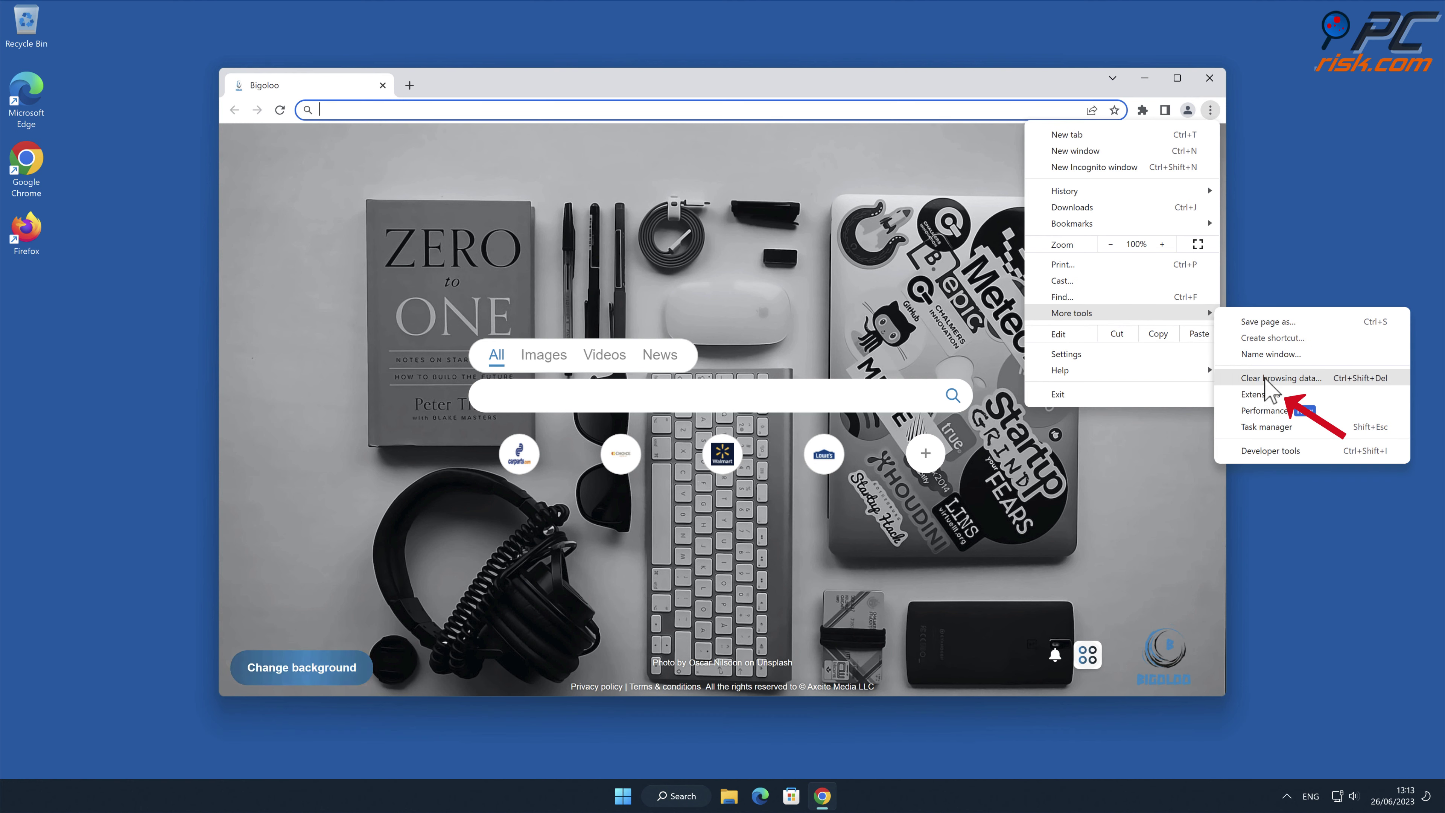
left_click(1273, 394)
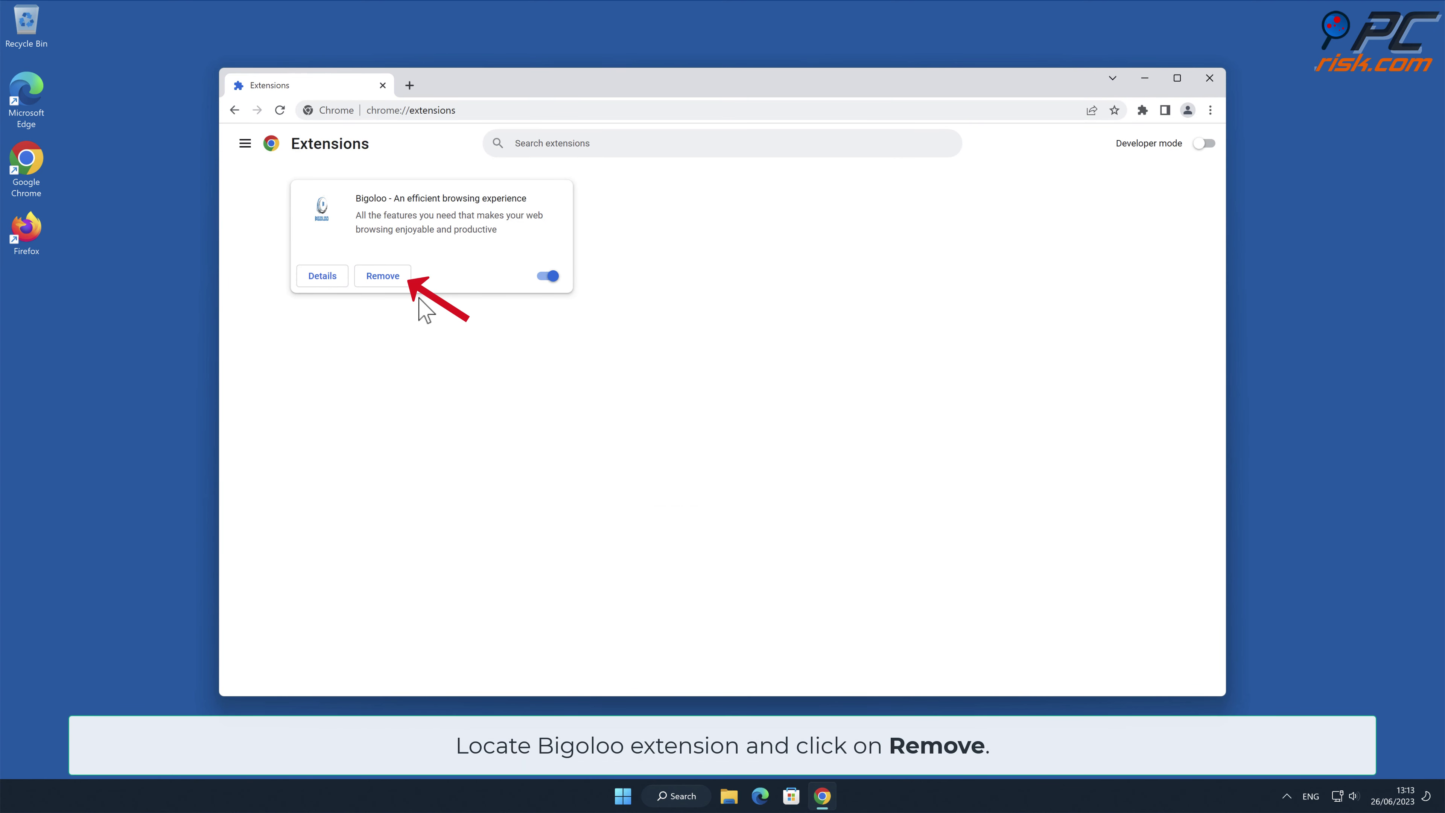
left_click(401, 282)
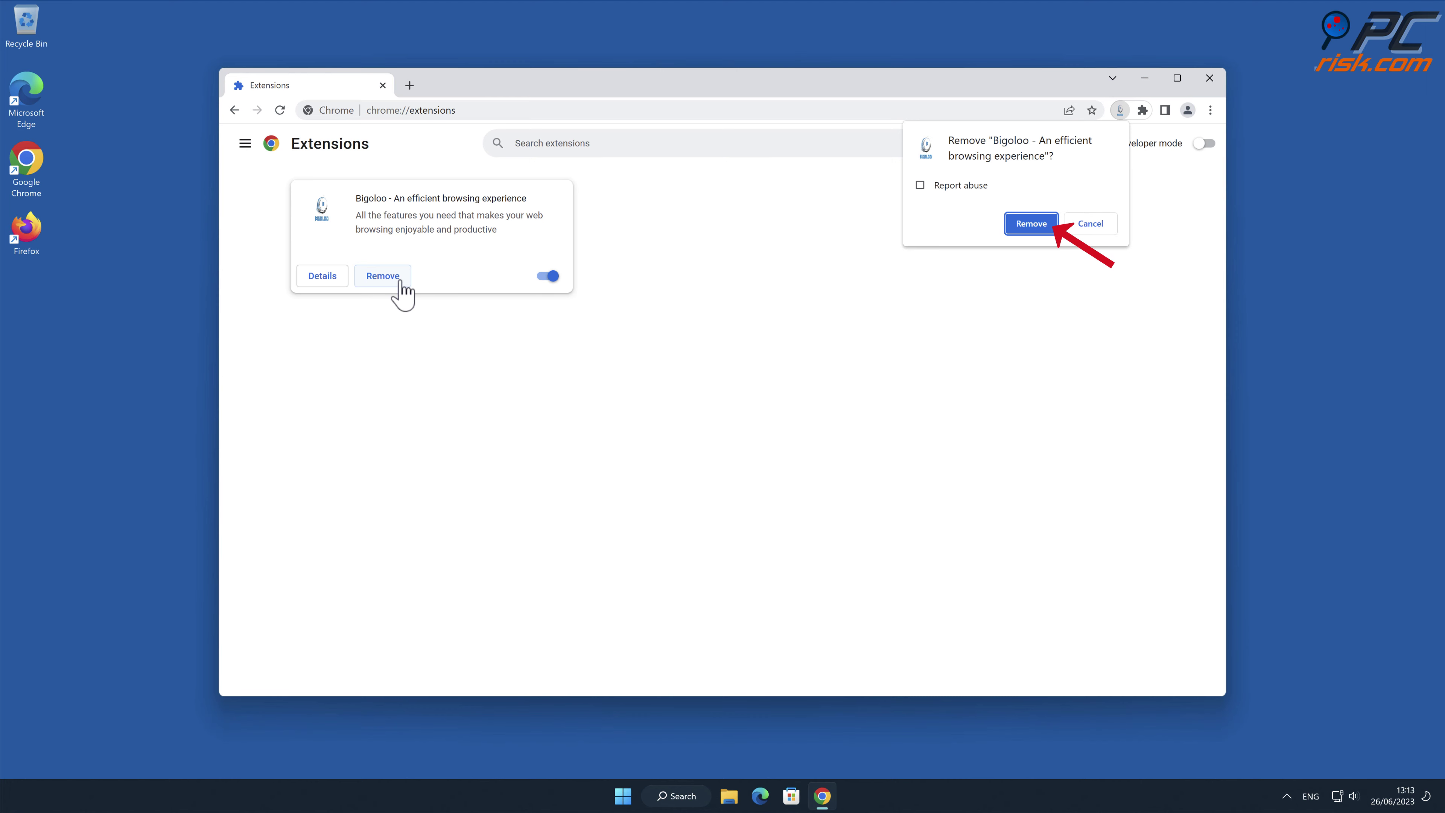
left_click(1046, 229)
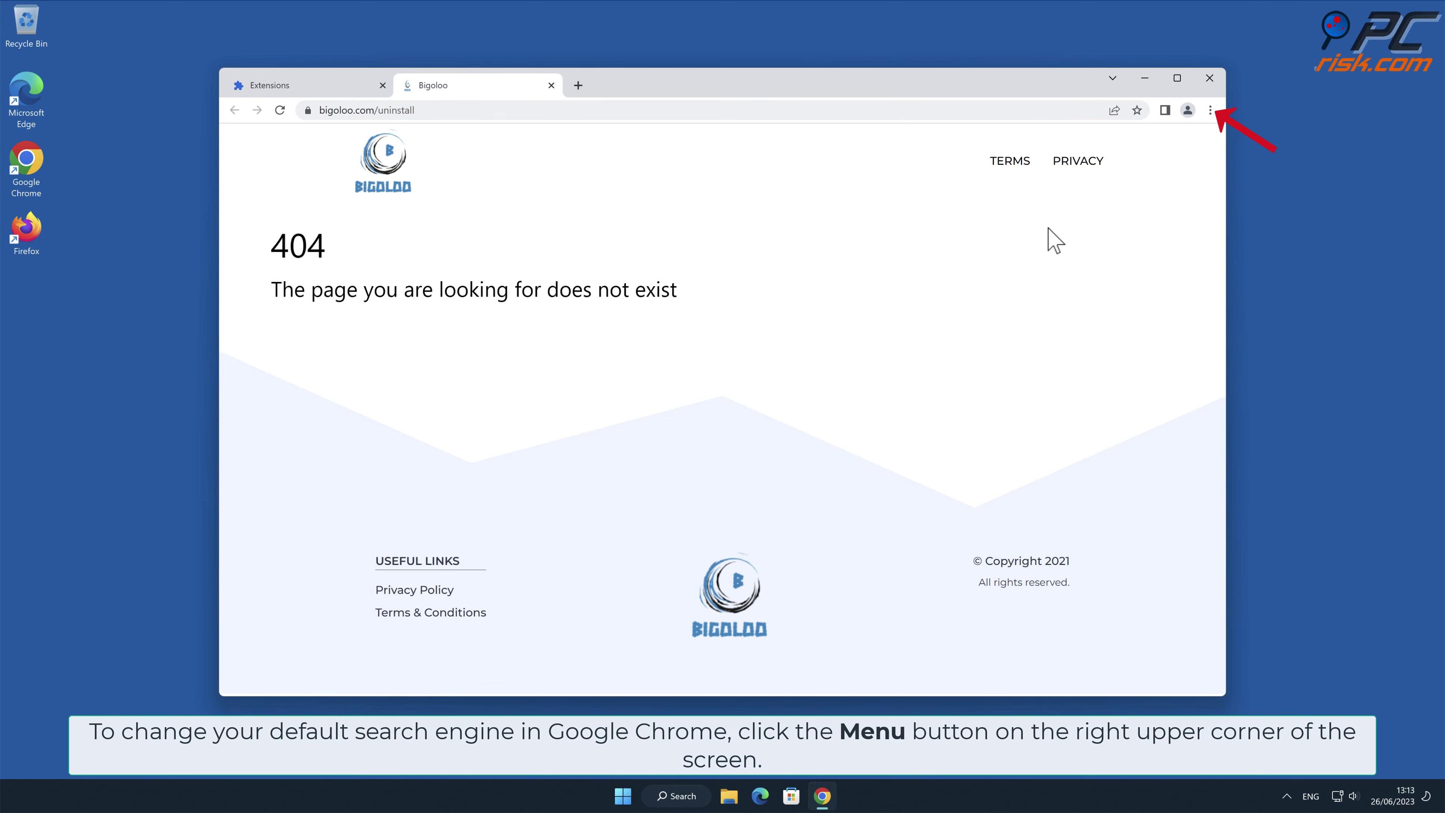
Step: Bring up the full Manage search engines list in Chrome's settings
left_click(1211, 113)
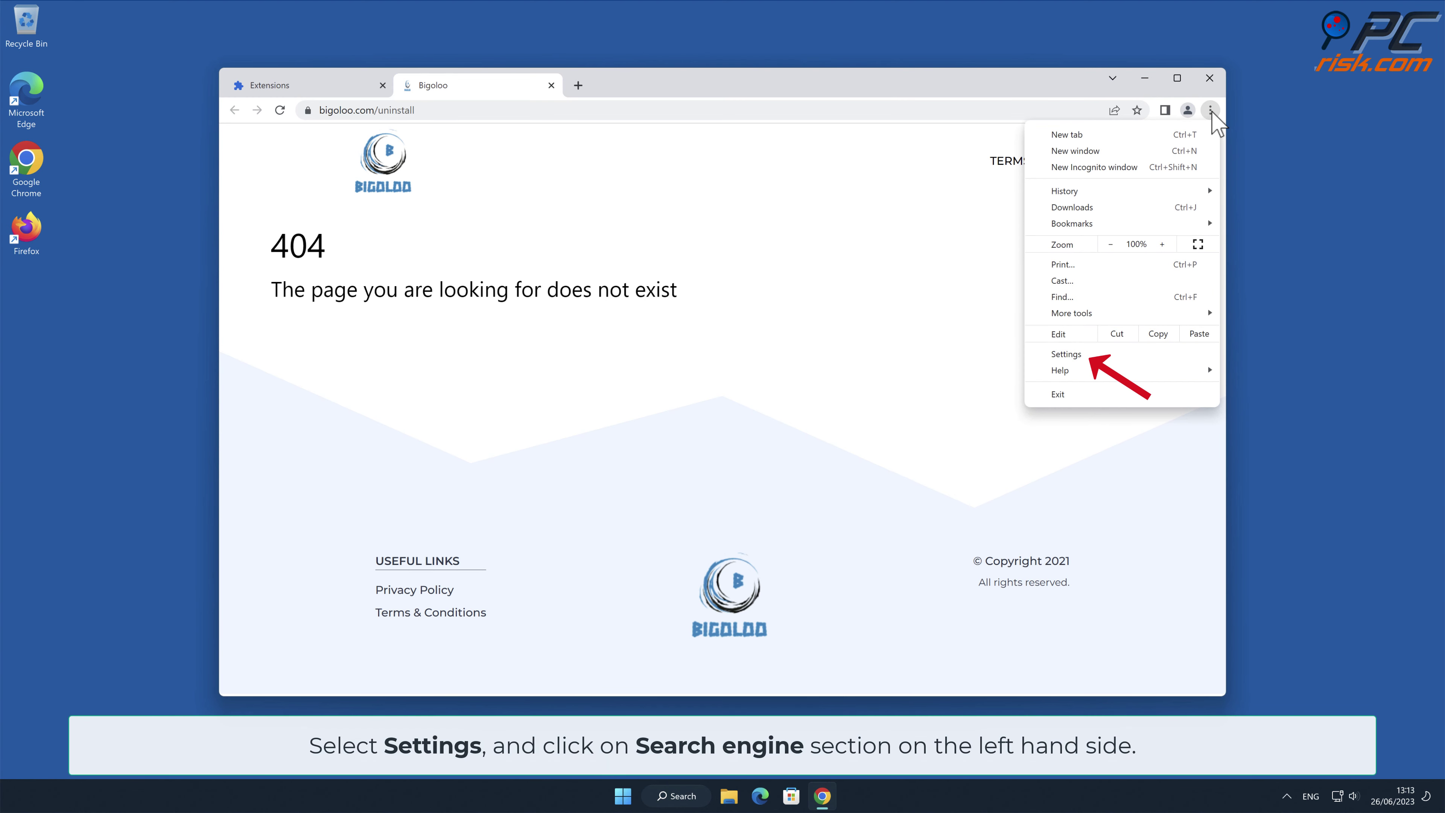
left_click(1100, 358)
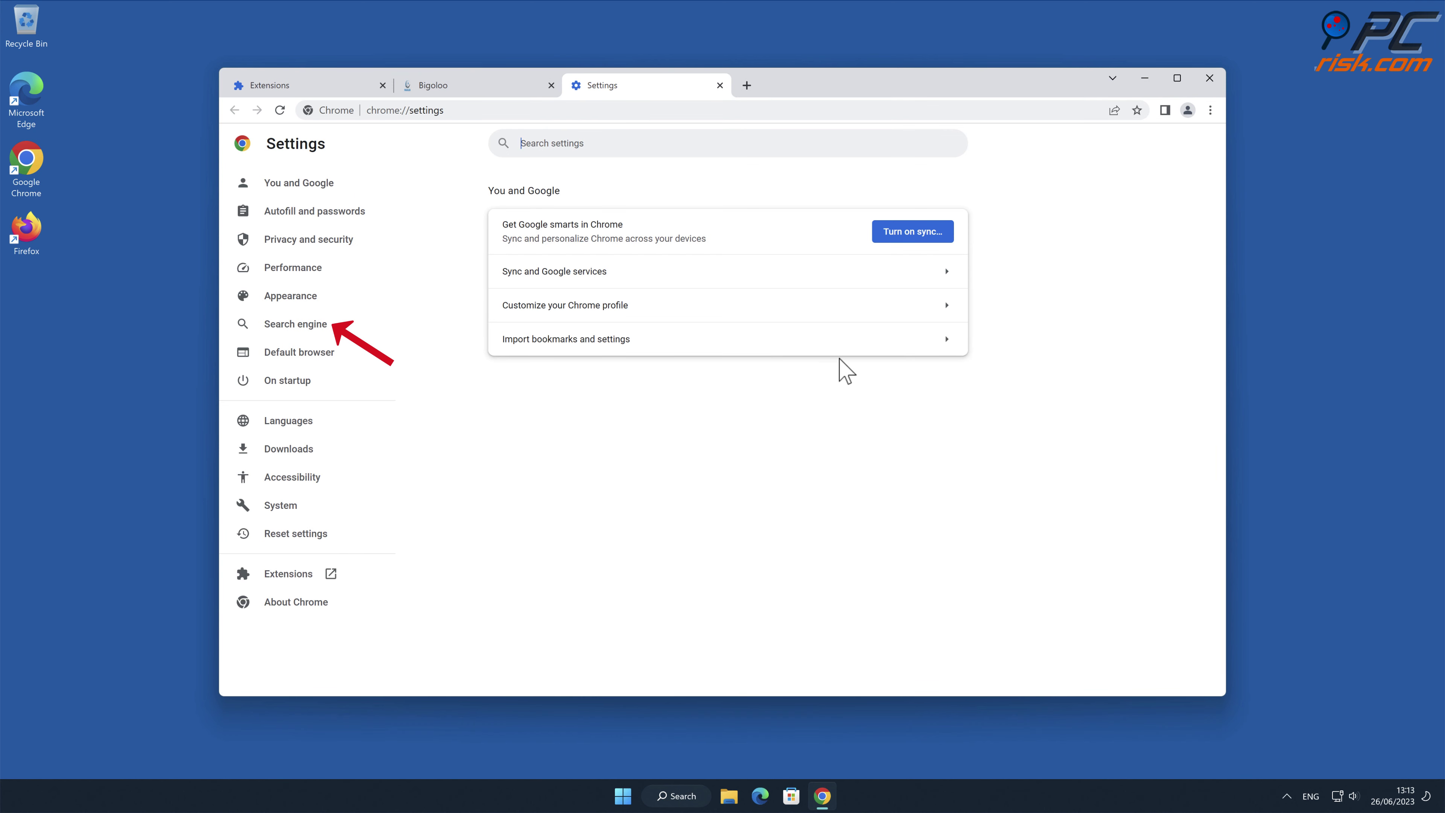
left_click(335, 324)
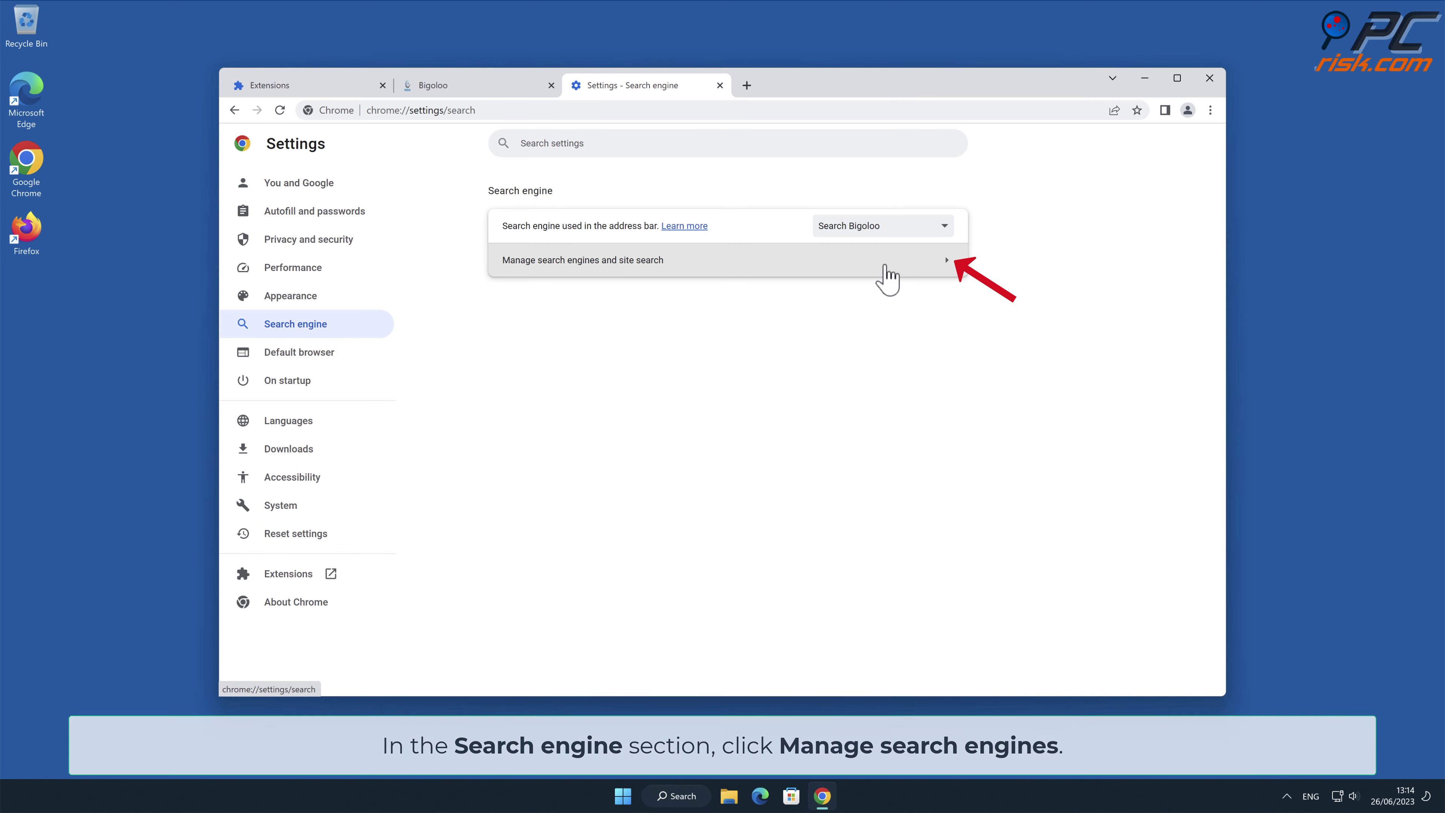
left_click(951, 267)
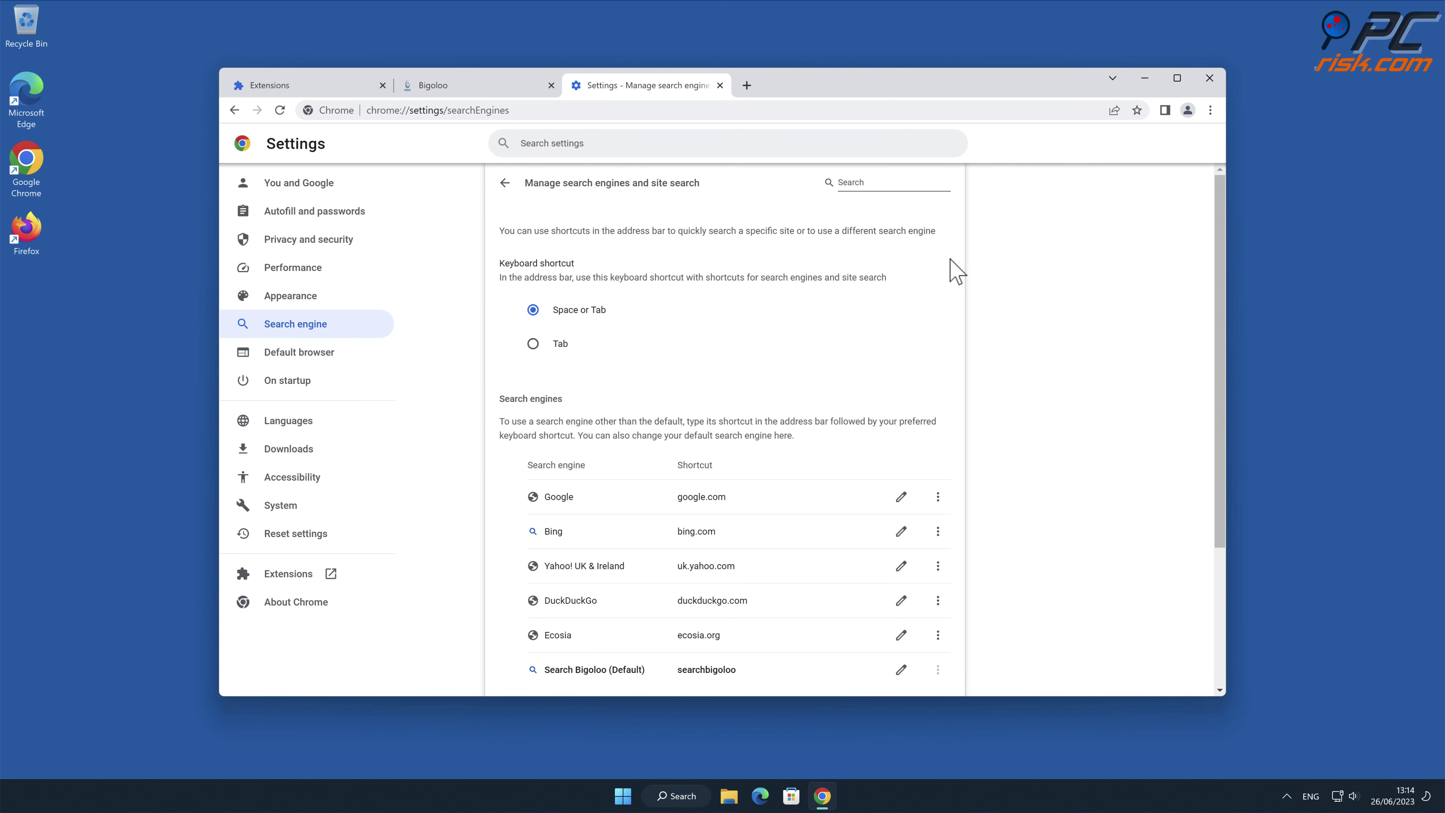
left_click_drag(1211, 250, 1217, 386)
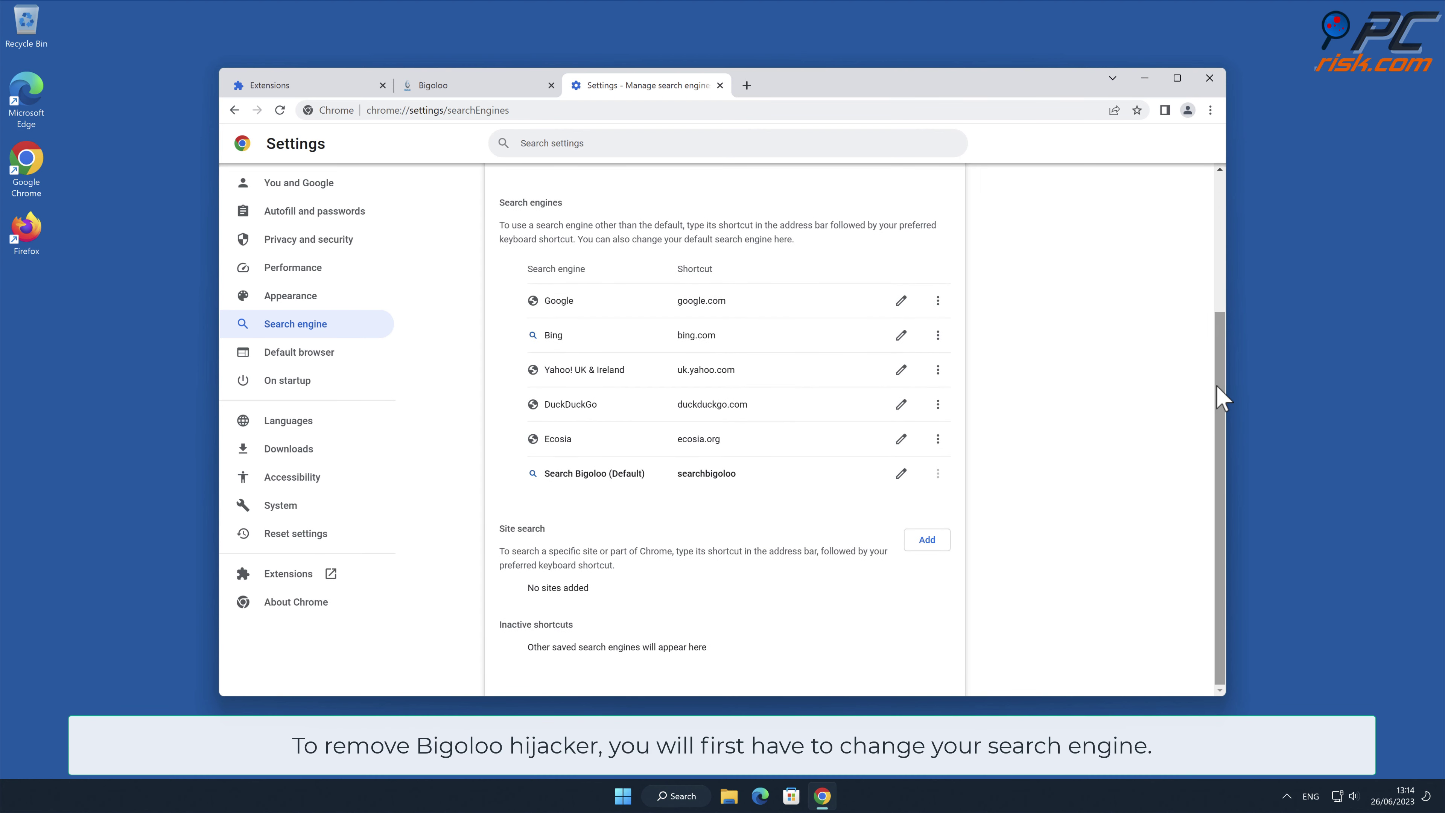
double_click(939, 485)
left_click(980, 478)
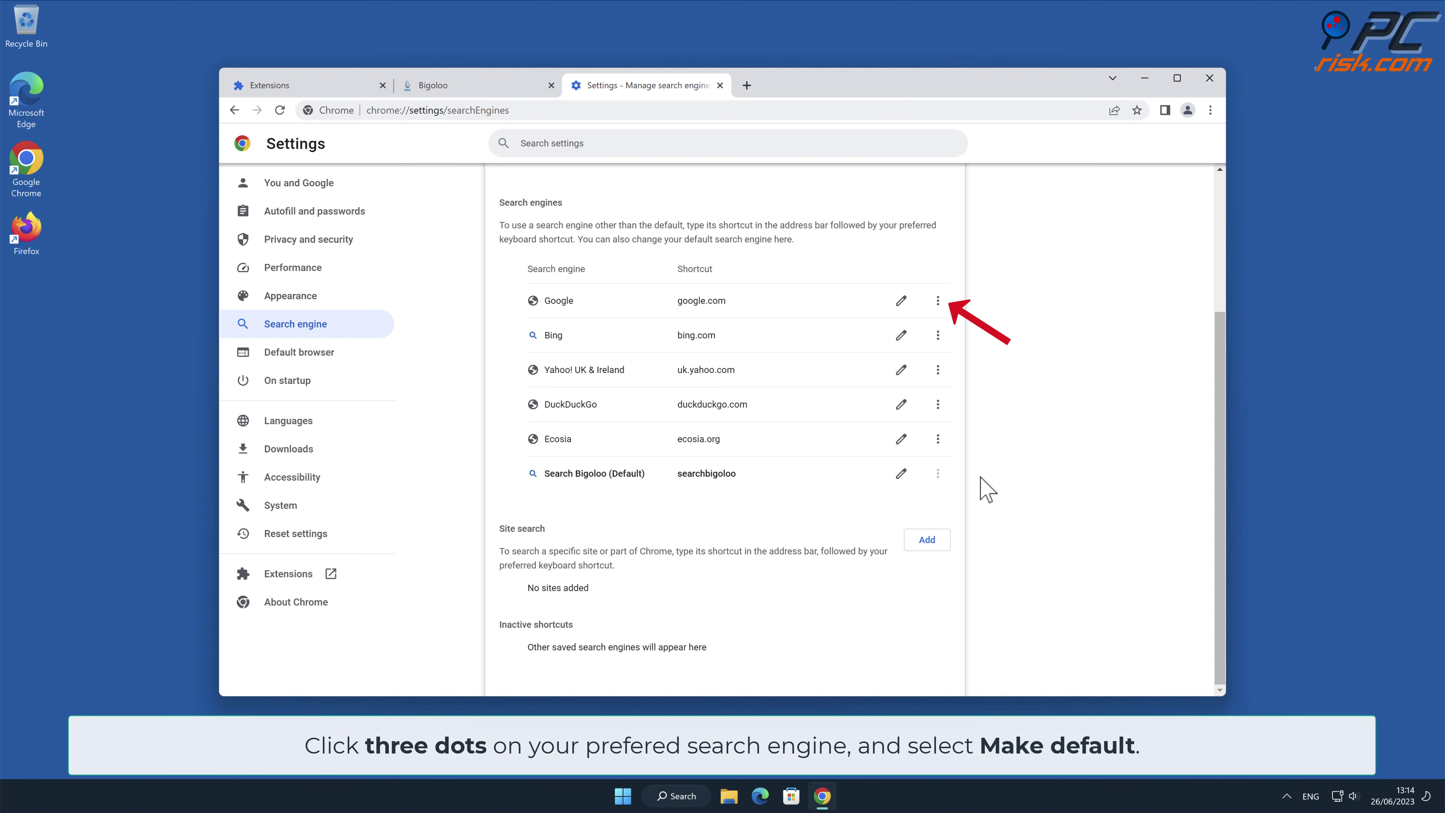
Step: Make Google the default search engine and delete the Search Bigoloo entry
left_click(936, 301)
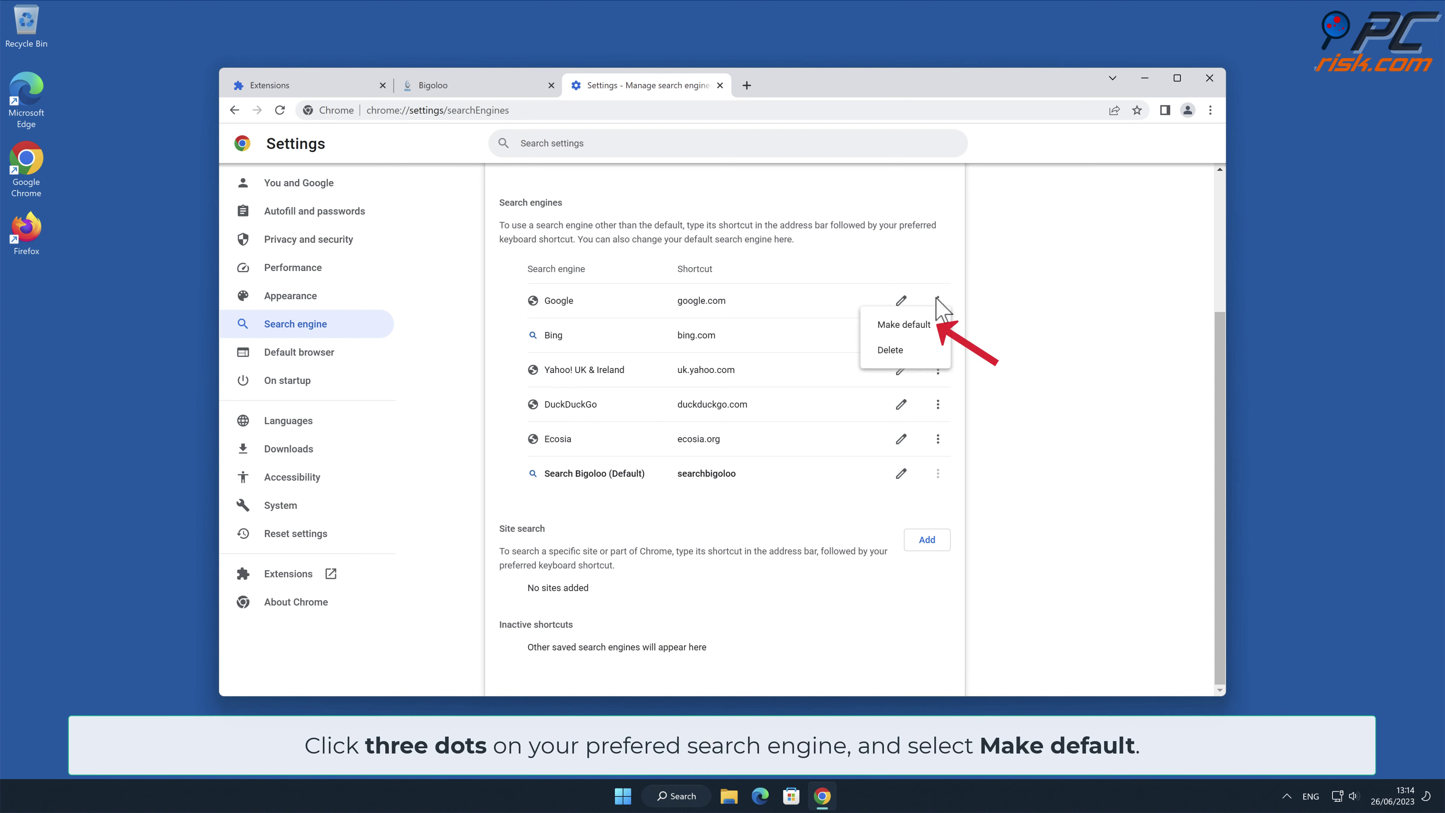
left_click(926, 324)
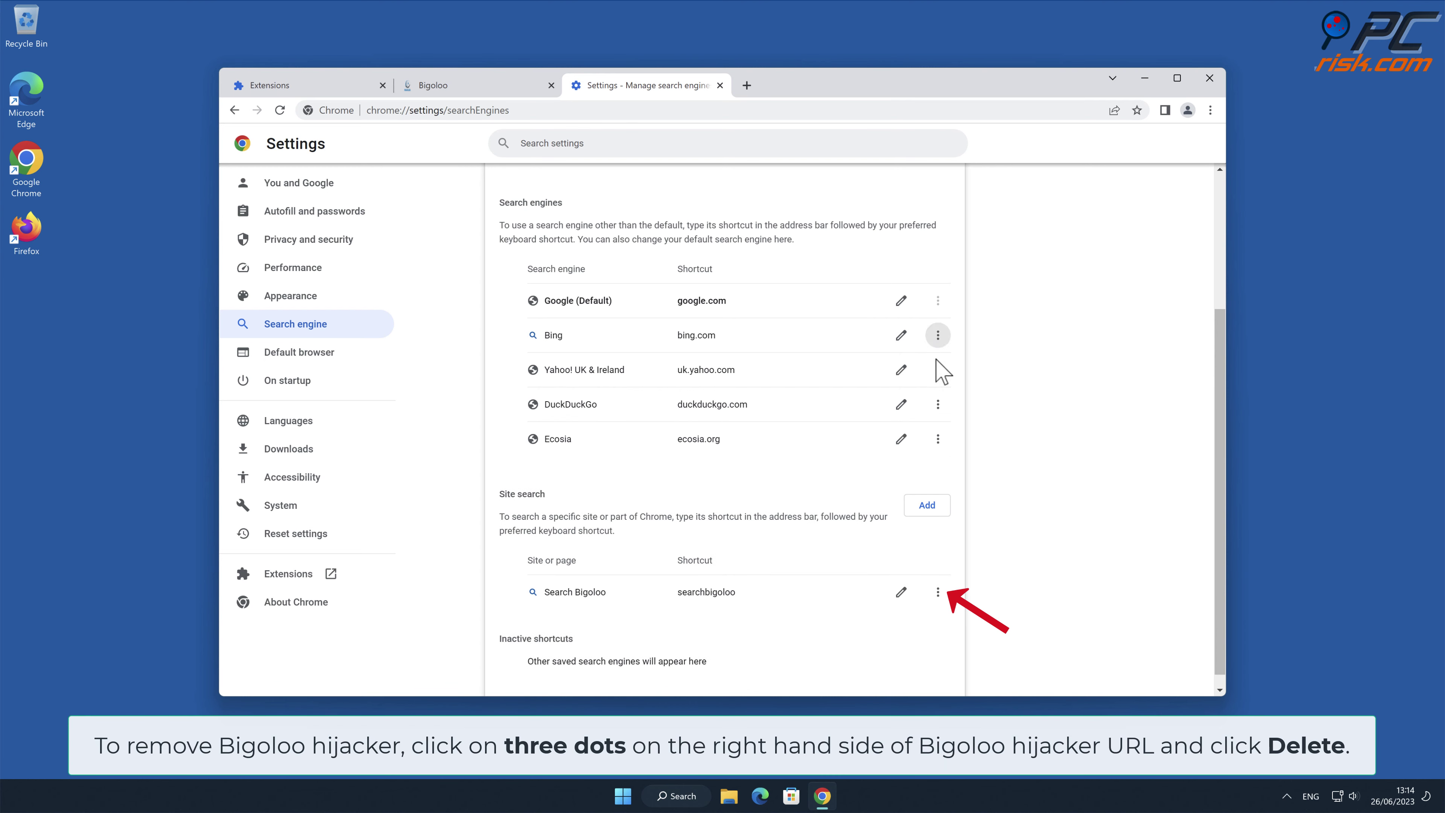
left_click(937, 592)
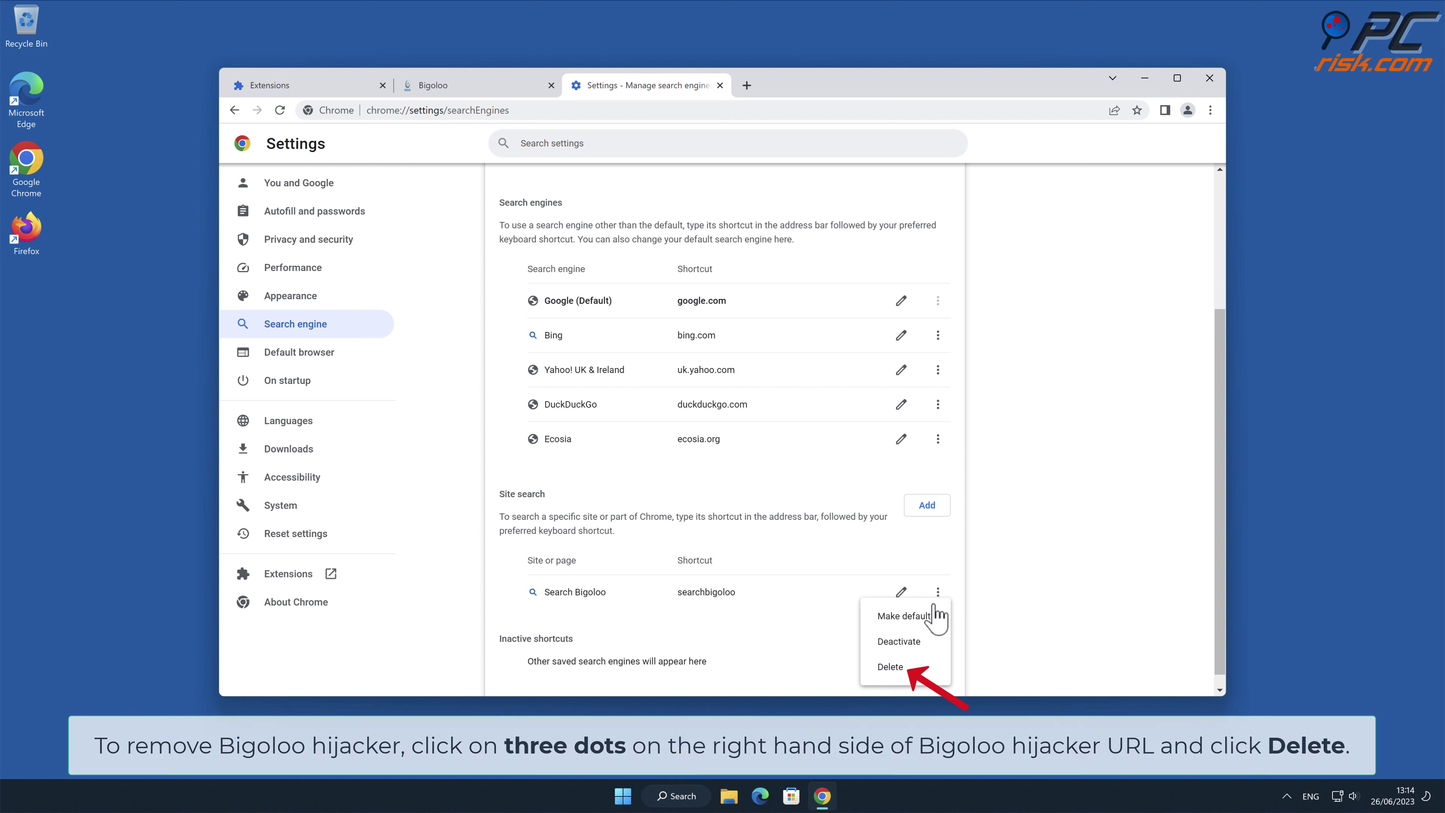
left_click(905, 667)
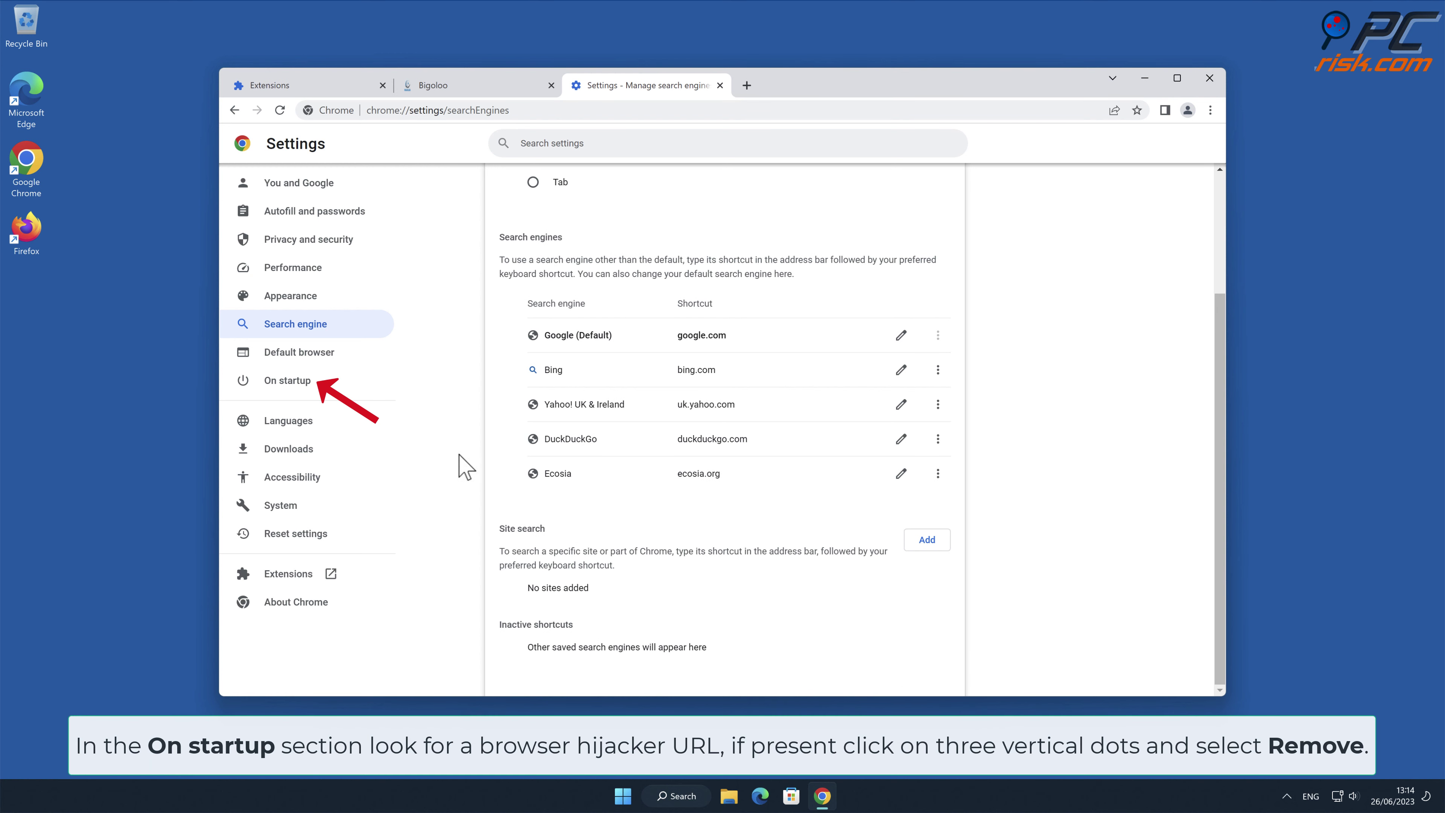
Step: Remove search.bigoloo.com from Chrome's On startup pages and close the browser
left_click(311, 385)
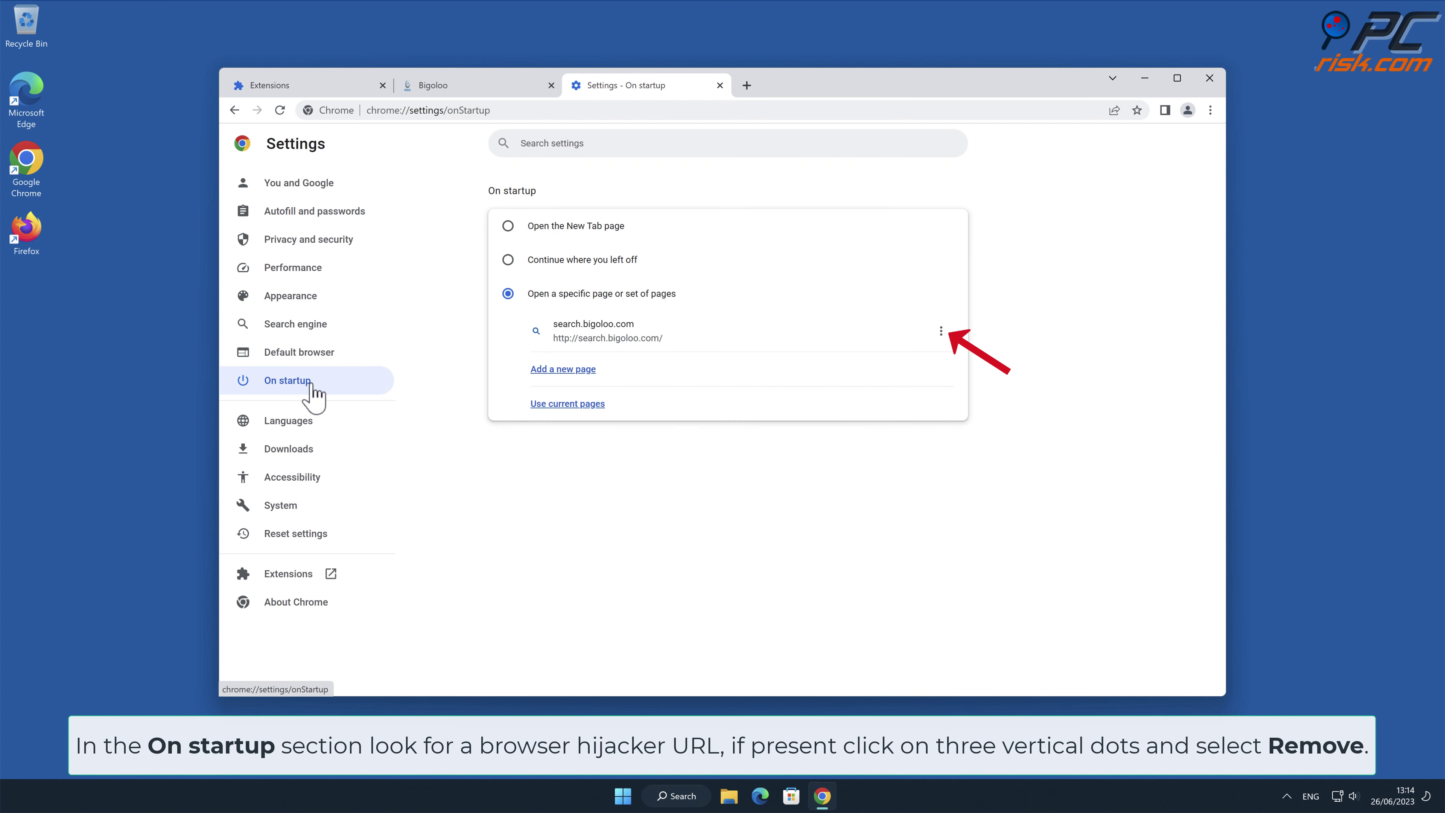
left_click(934, 340)
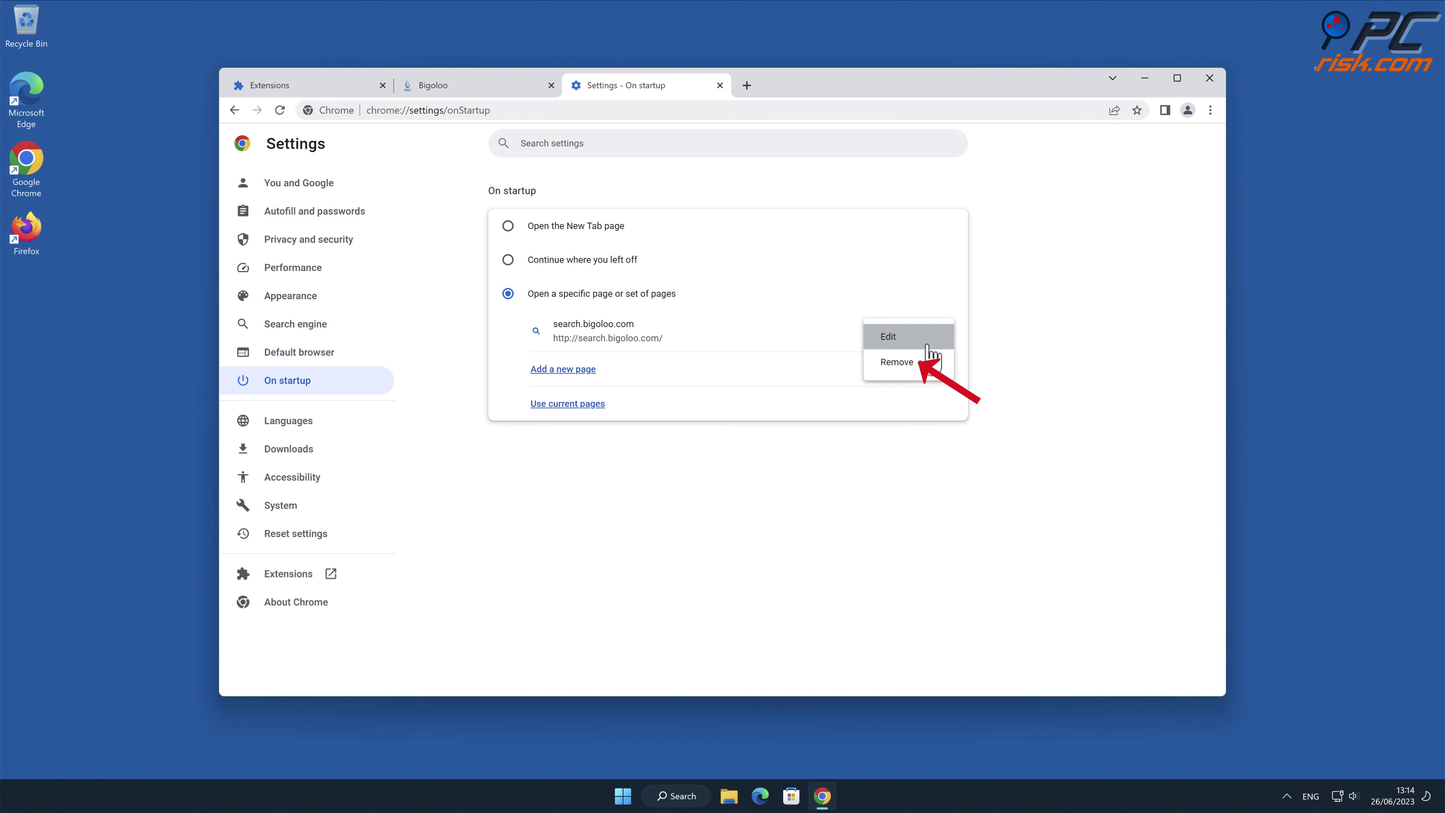
left_click(916, 361)
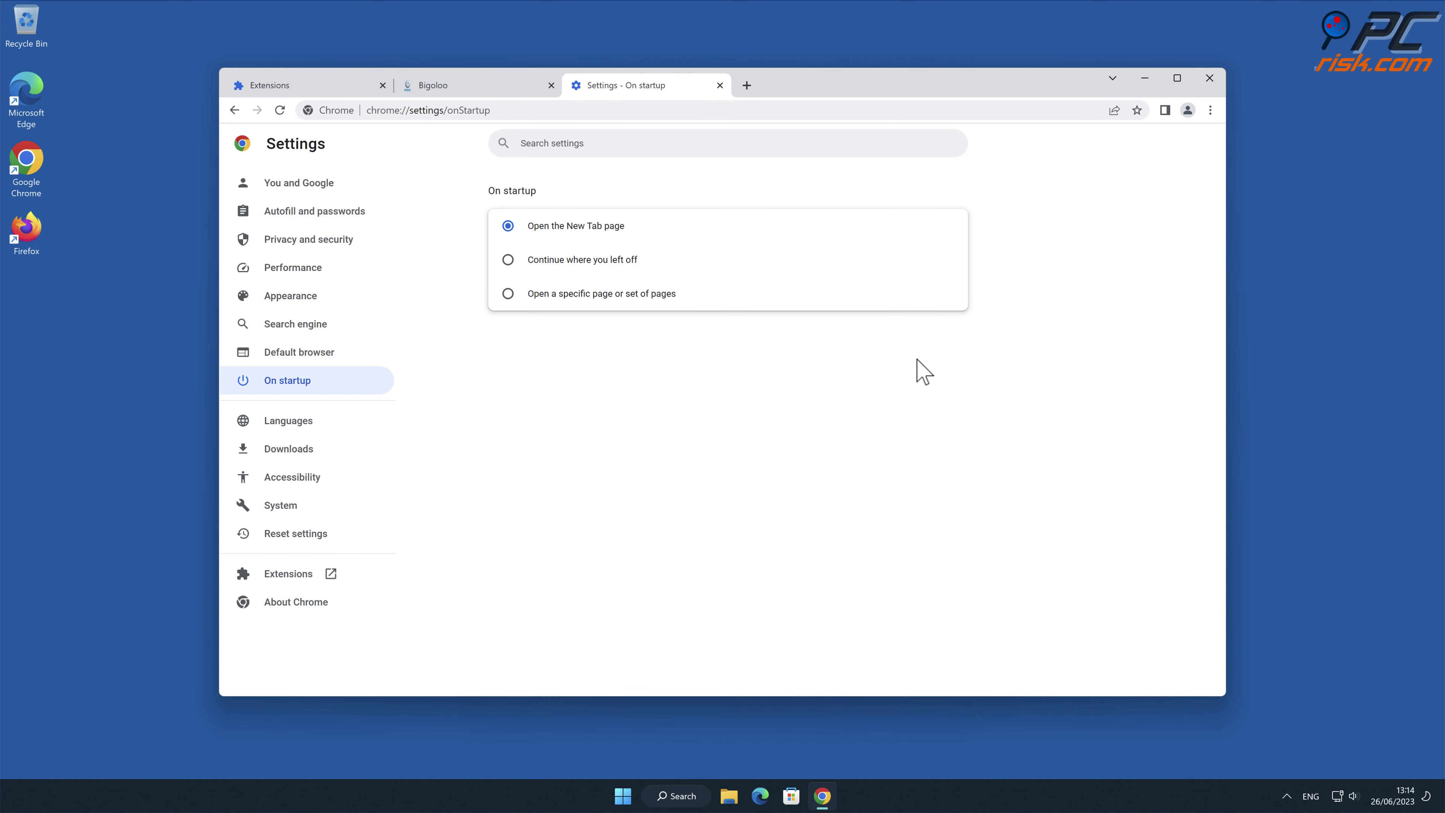
left_click(1210, 81)
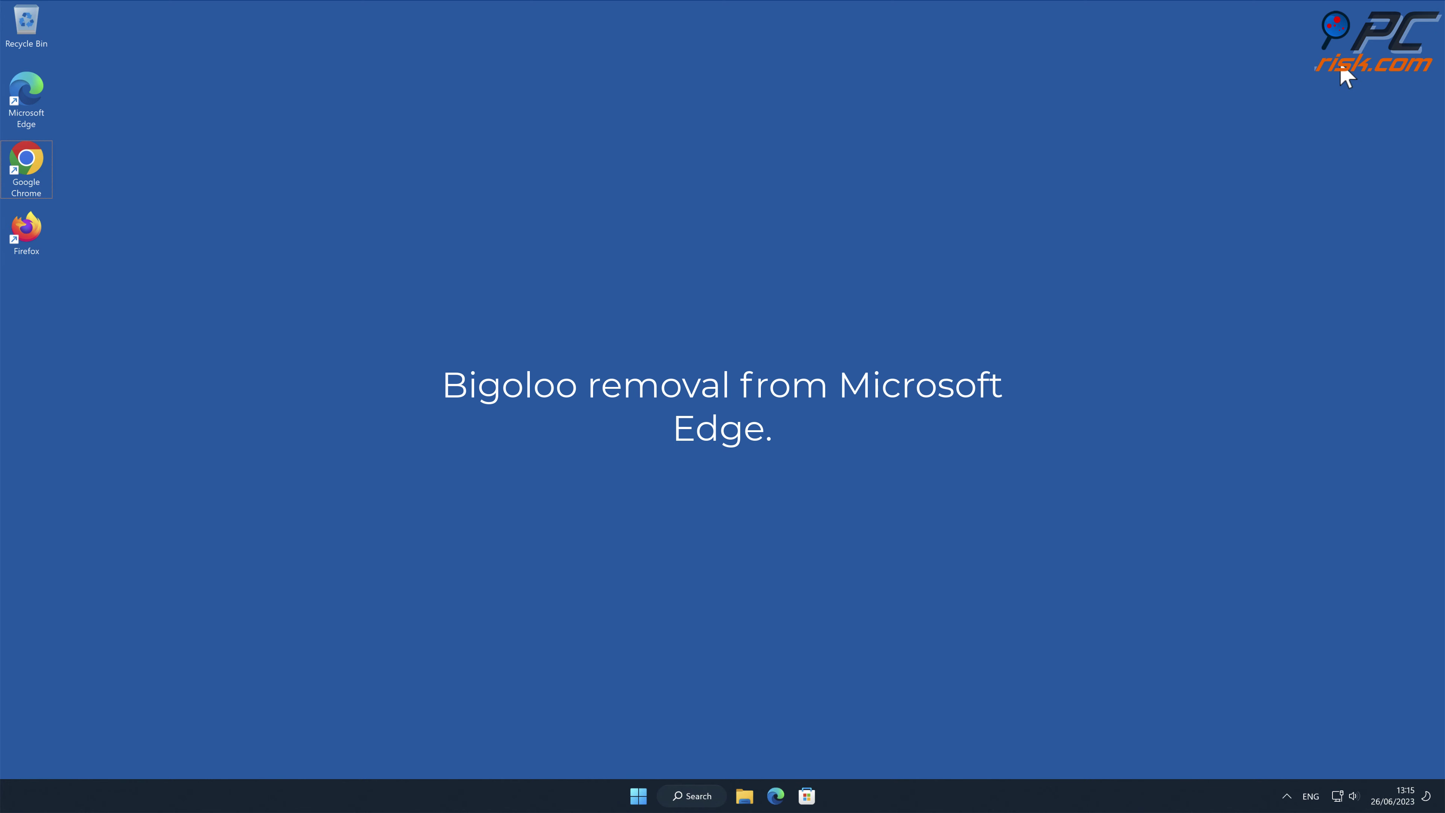
Step: Launch Microsoft Edge and remove the Bigoloo extension from its Manage extensions page
double_click(45, 103)
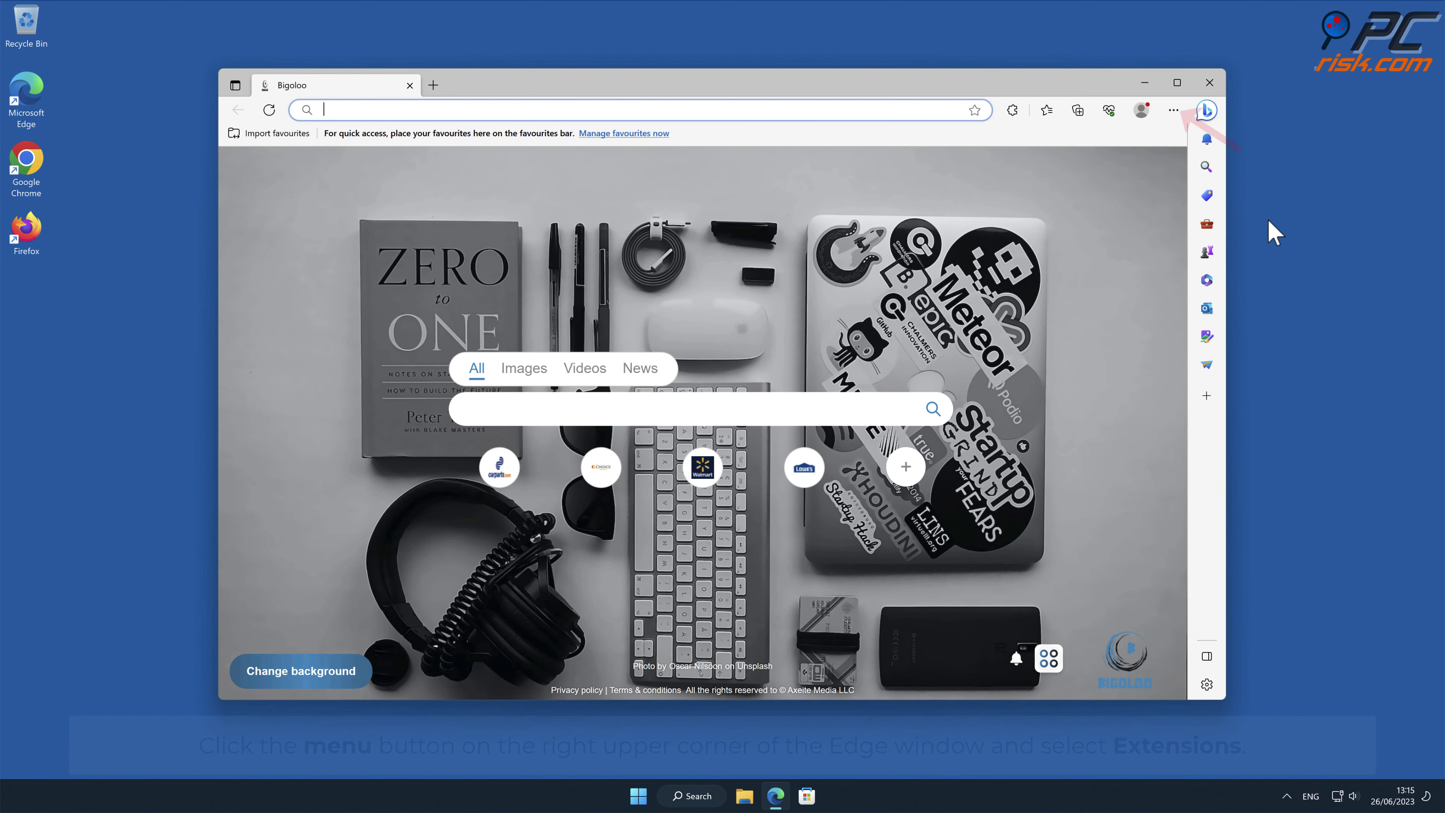
left_click(1347, 232)
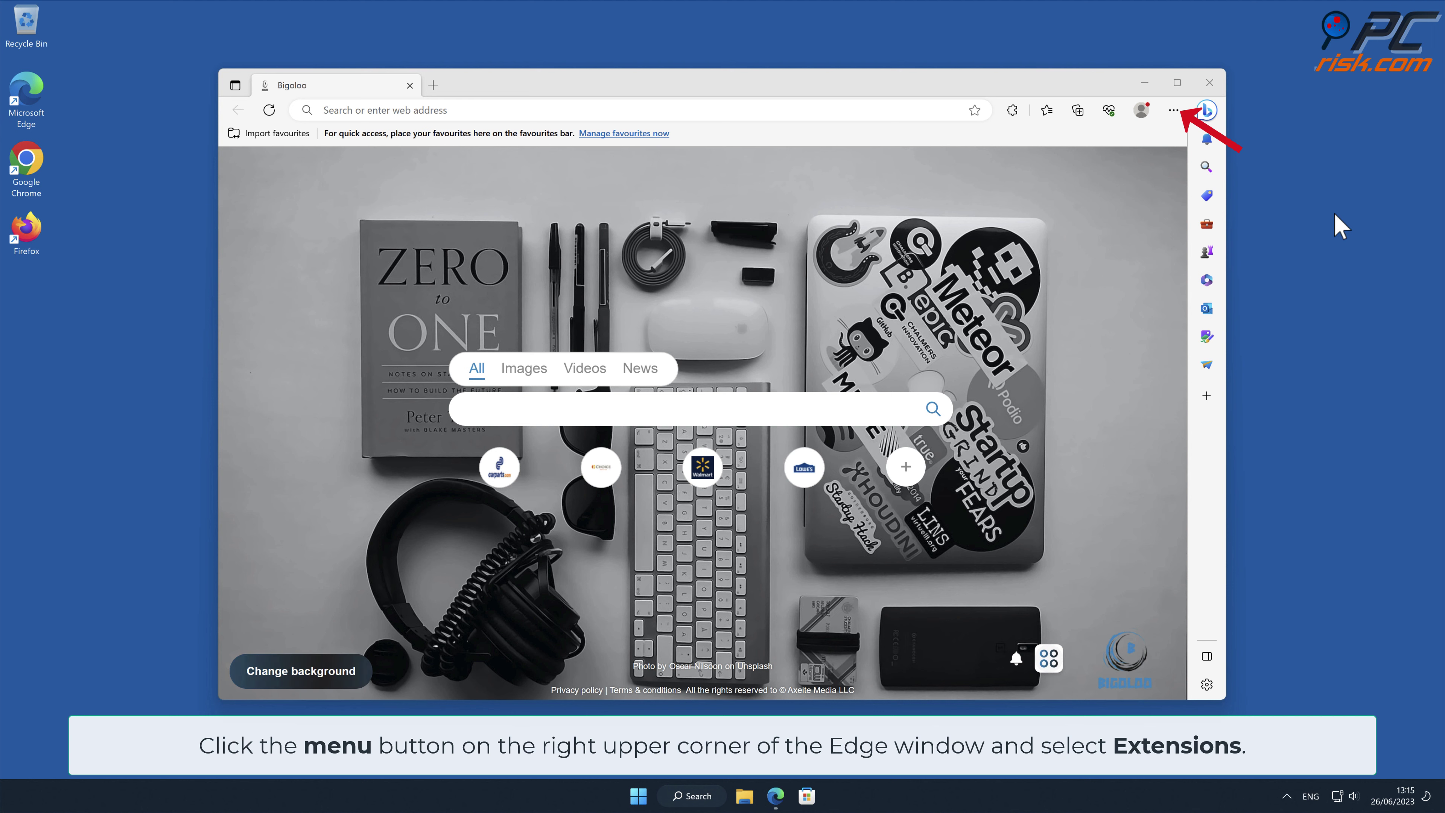
left_click(1172, 110)
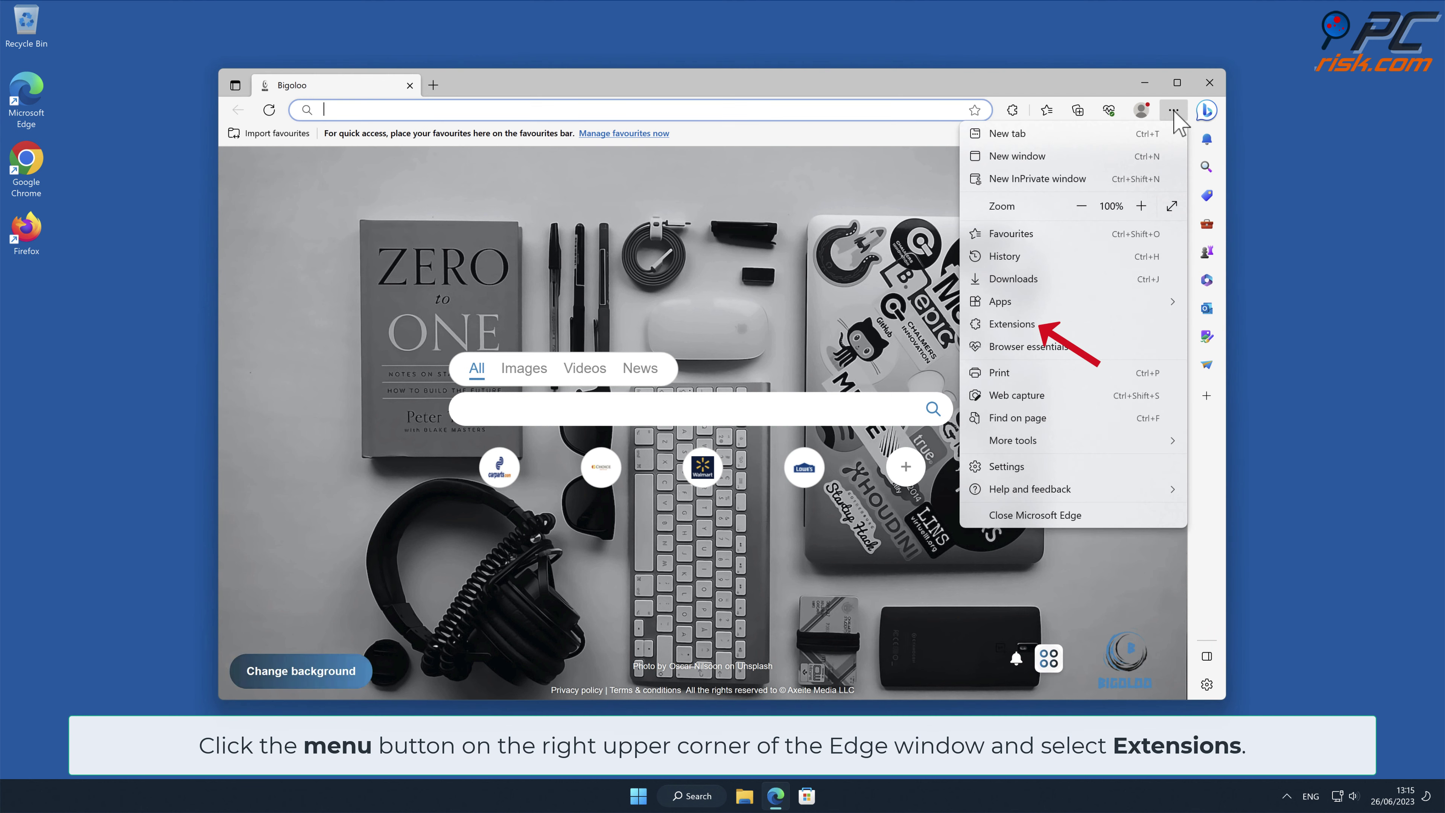
left_click(1062, 323)
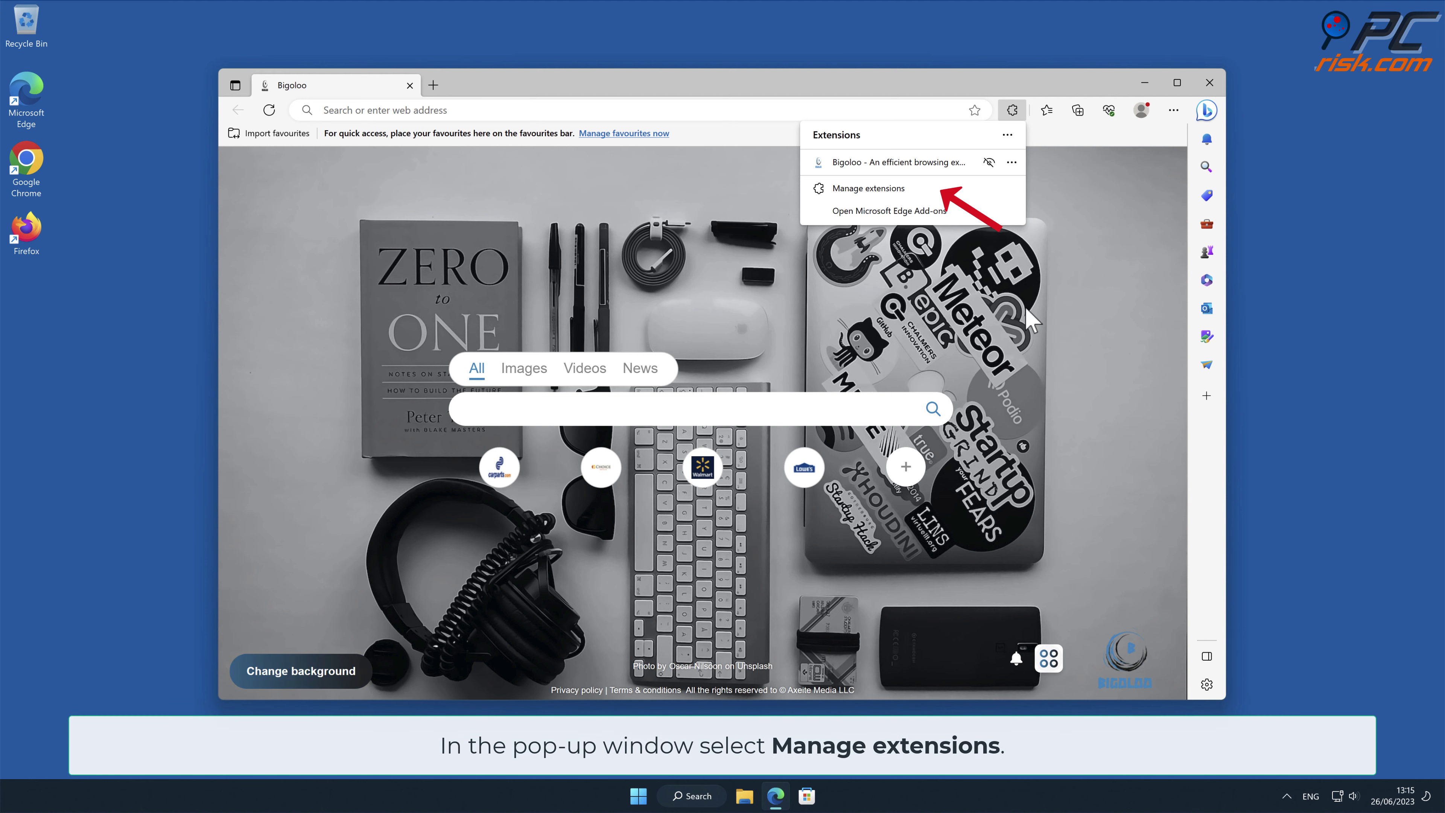
left_click(901, 188)
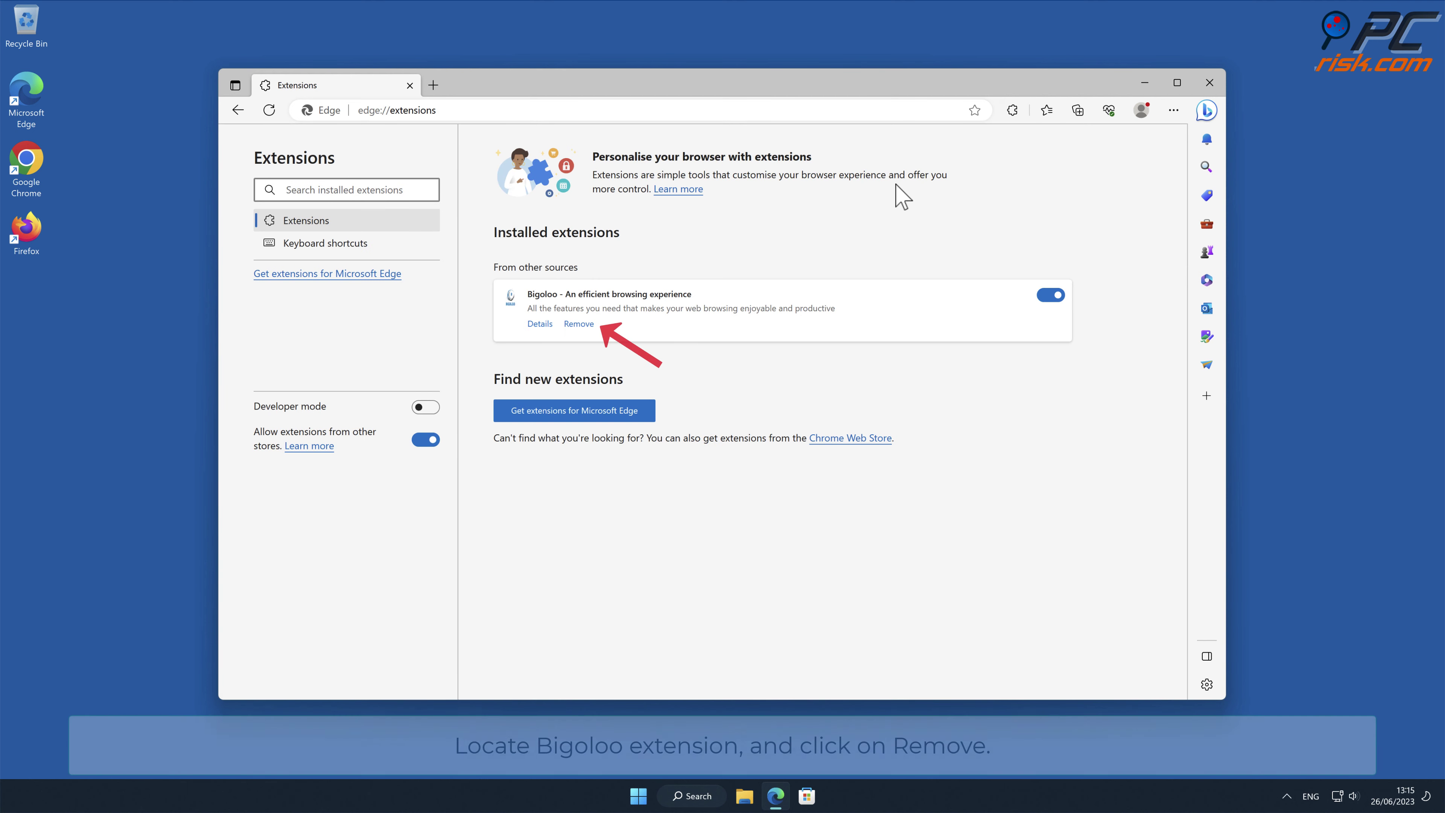
left_click(584, 324)
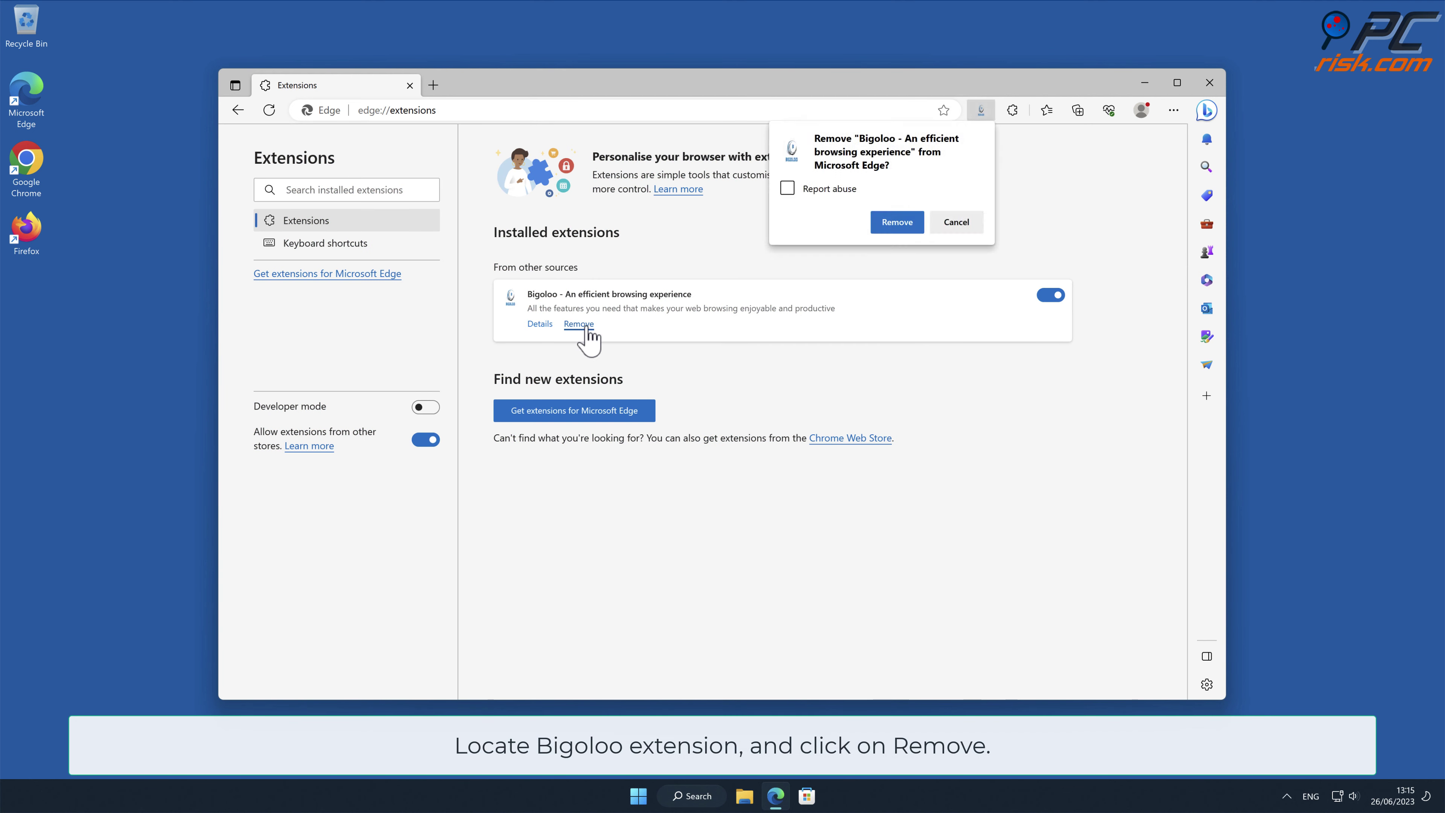
left_click(897, 222)
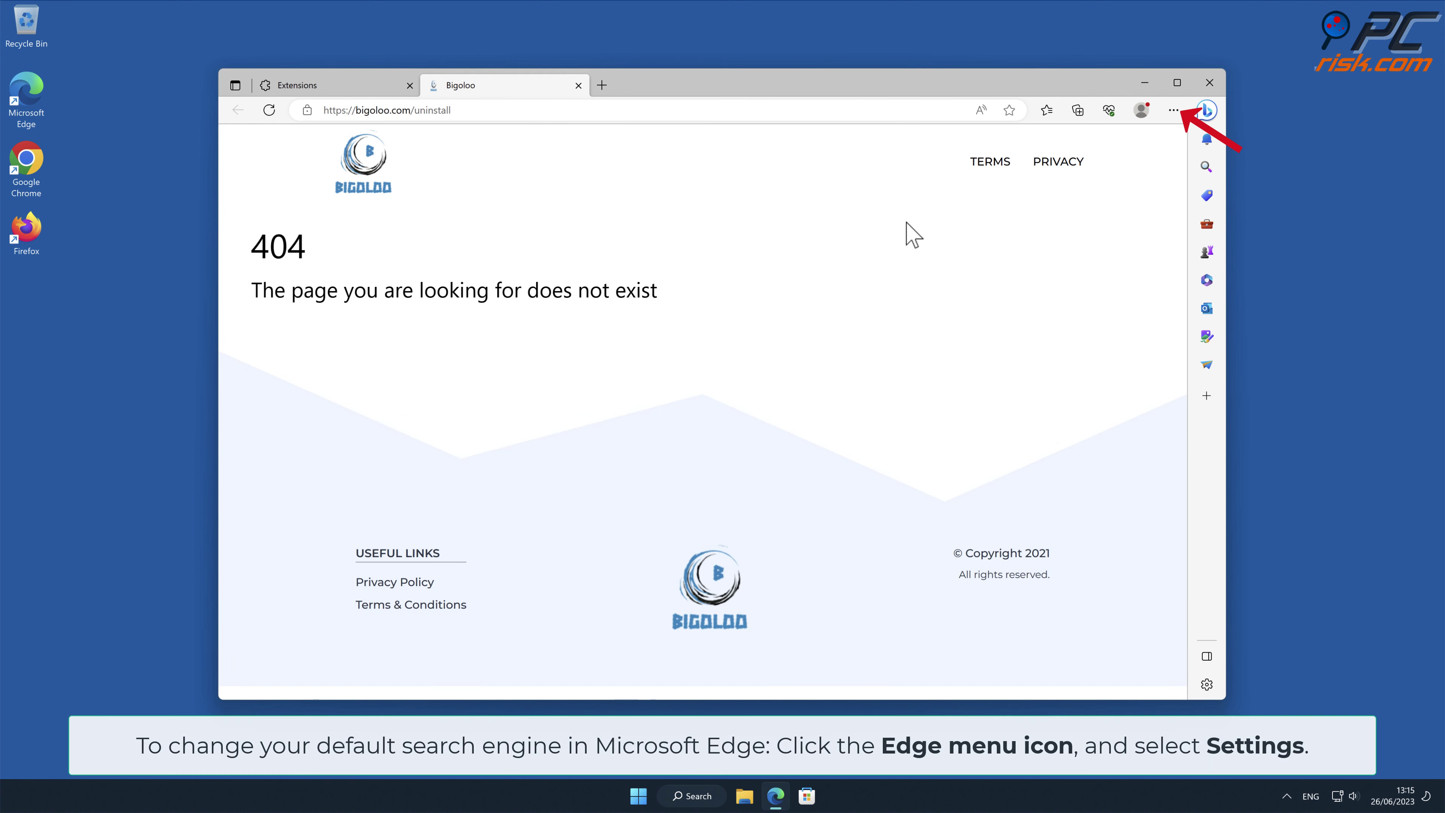
Step: Go to Edge's Address bar and search settings and list the search engines
left_click(1172, 110)
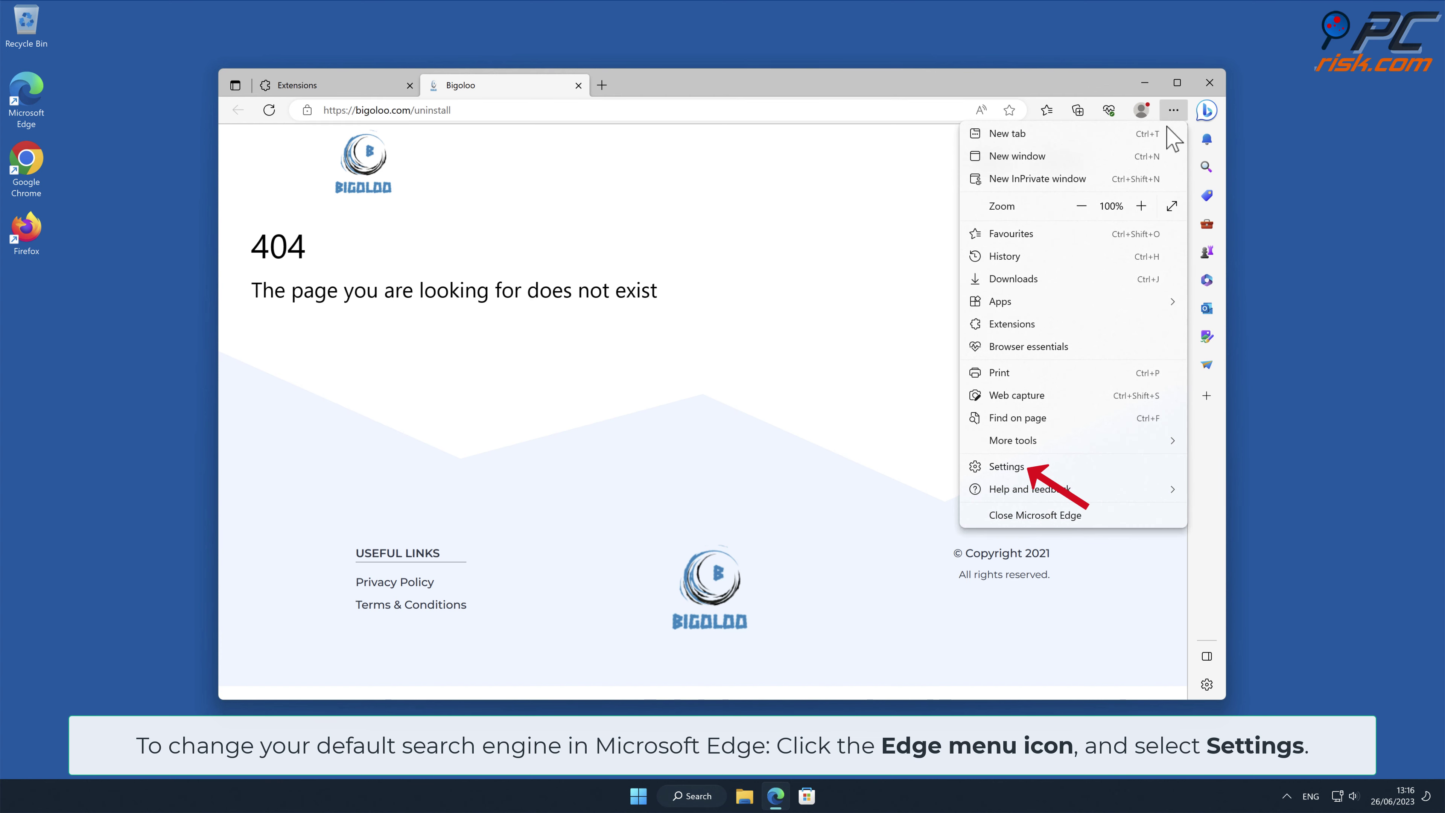
left_click(1043, 468)
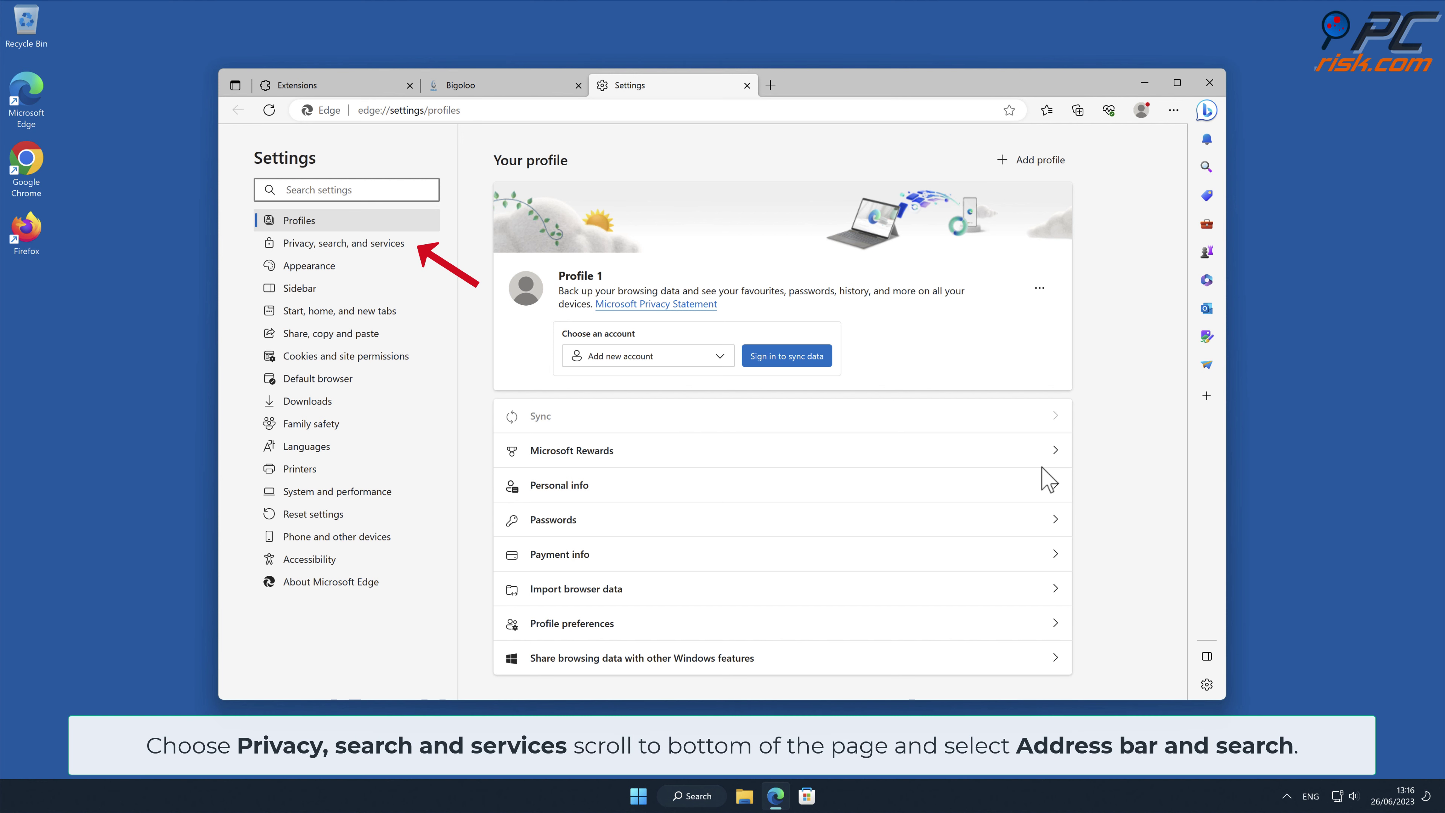
left_click(384, 243)
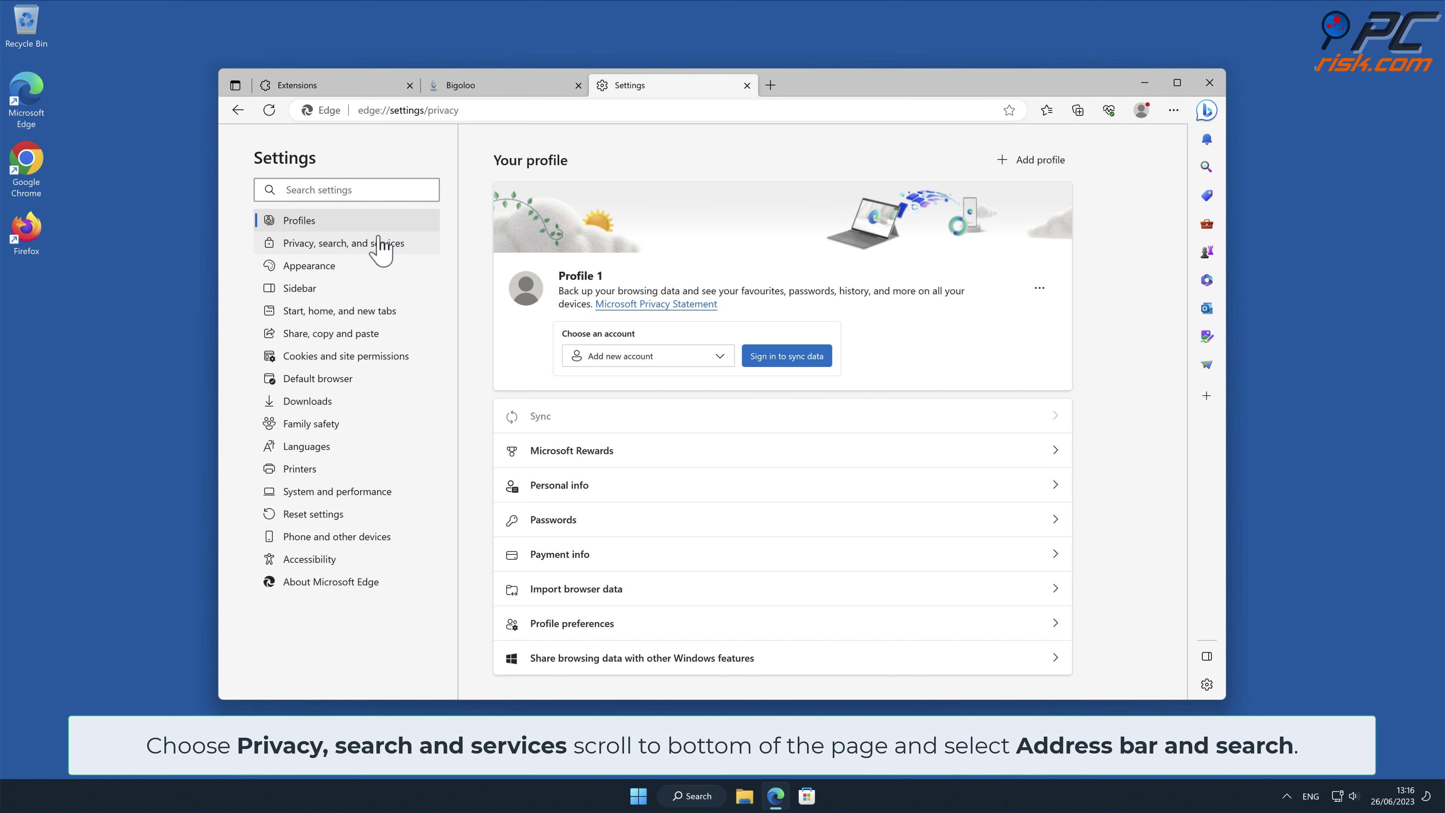
left_click_drag(1182, 163, 1178, 620)
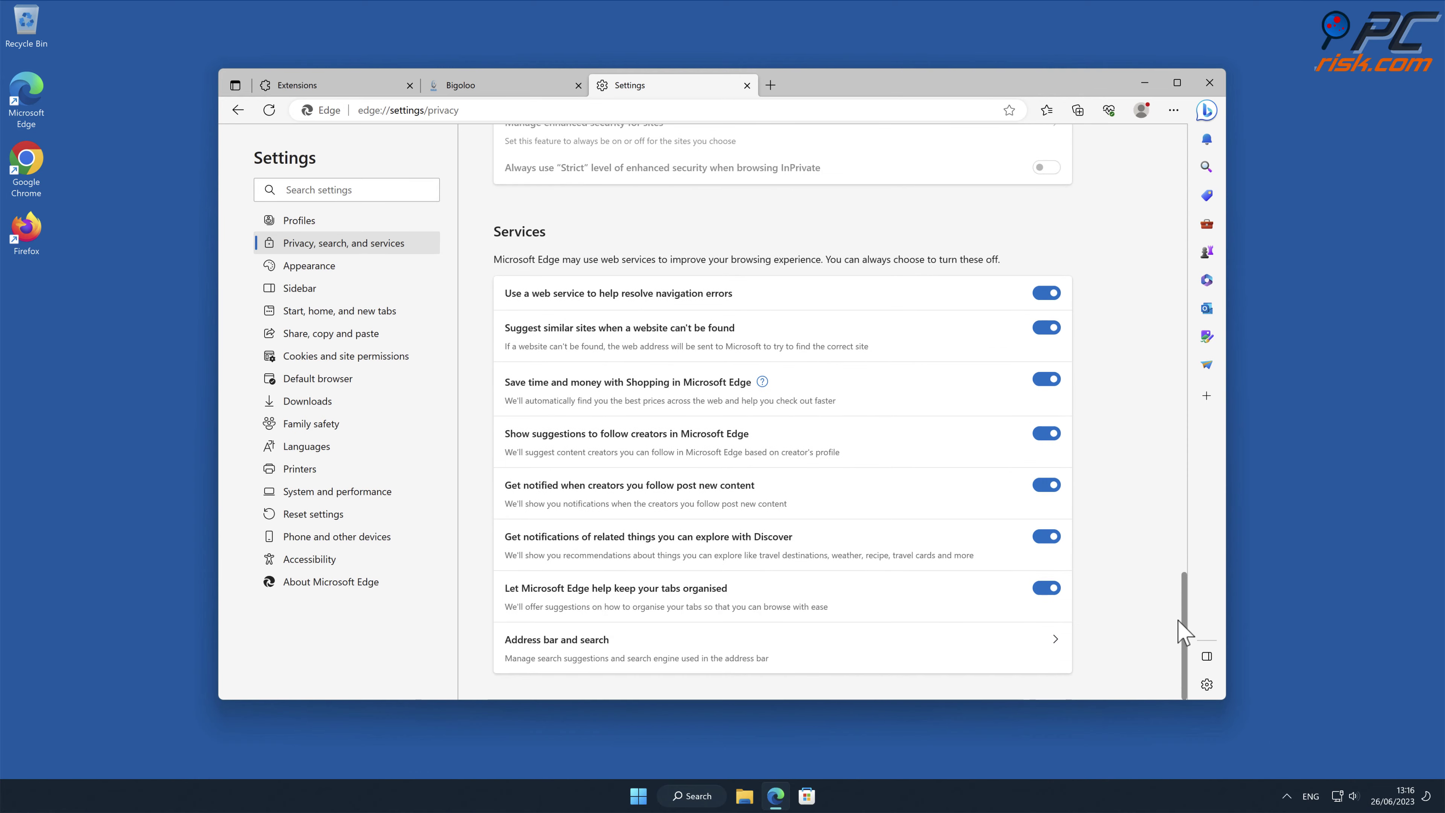
left_click(1053, 639)
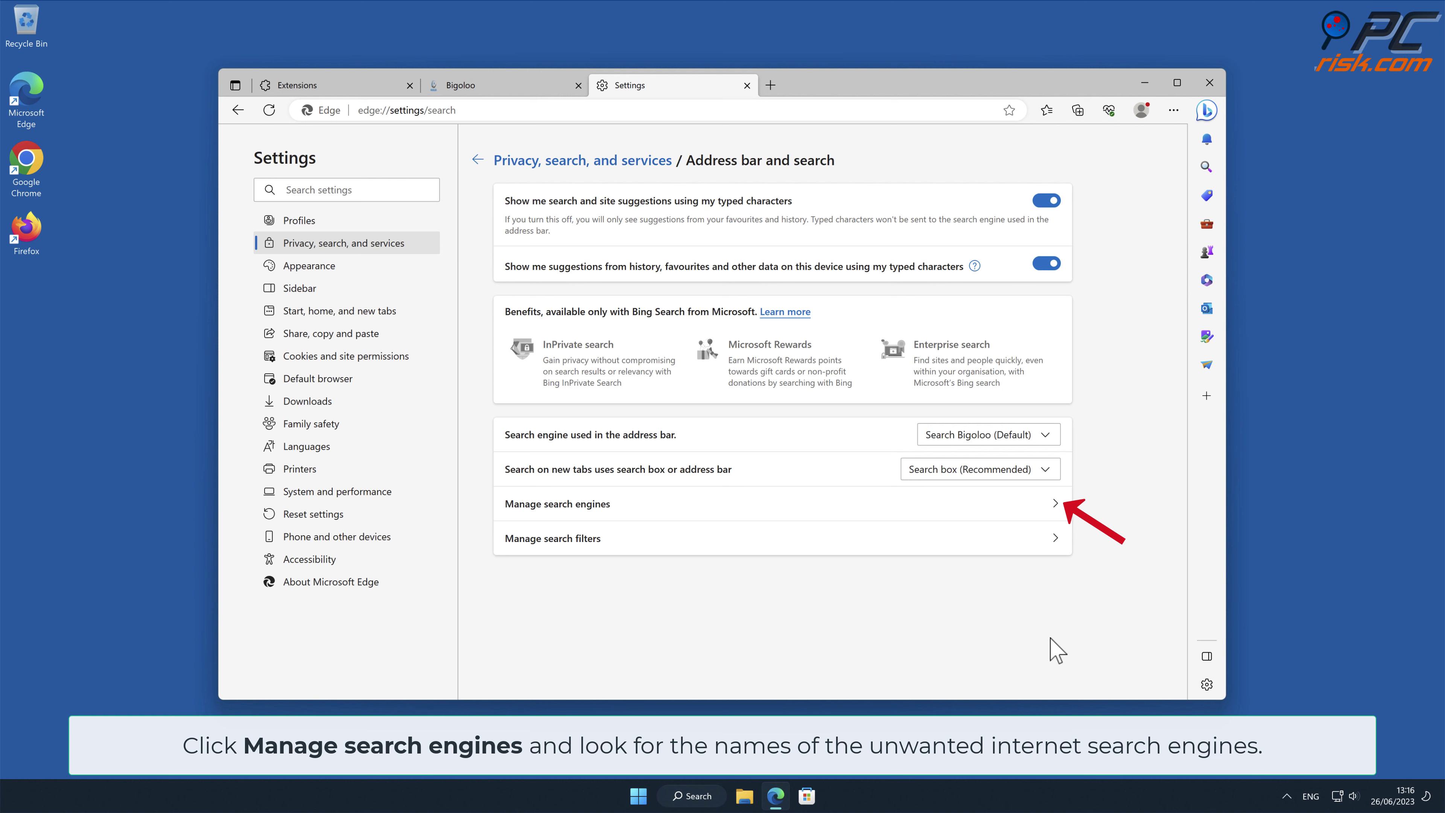
left_click(1057, 511)
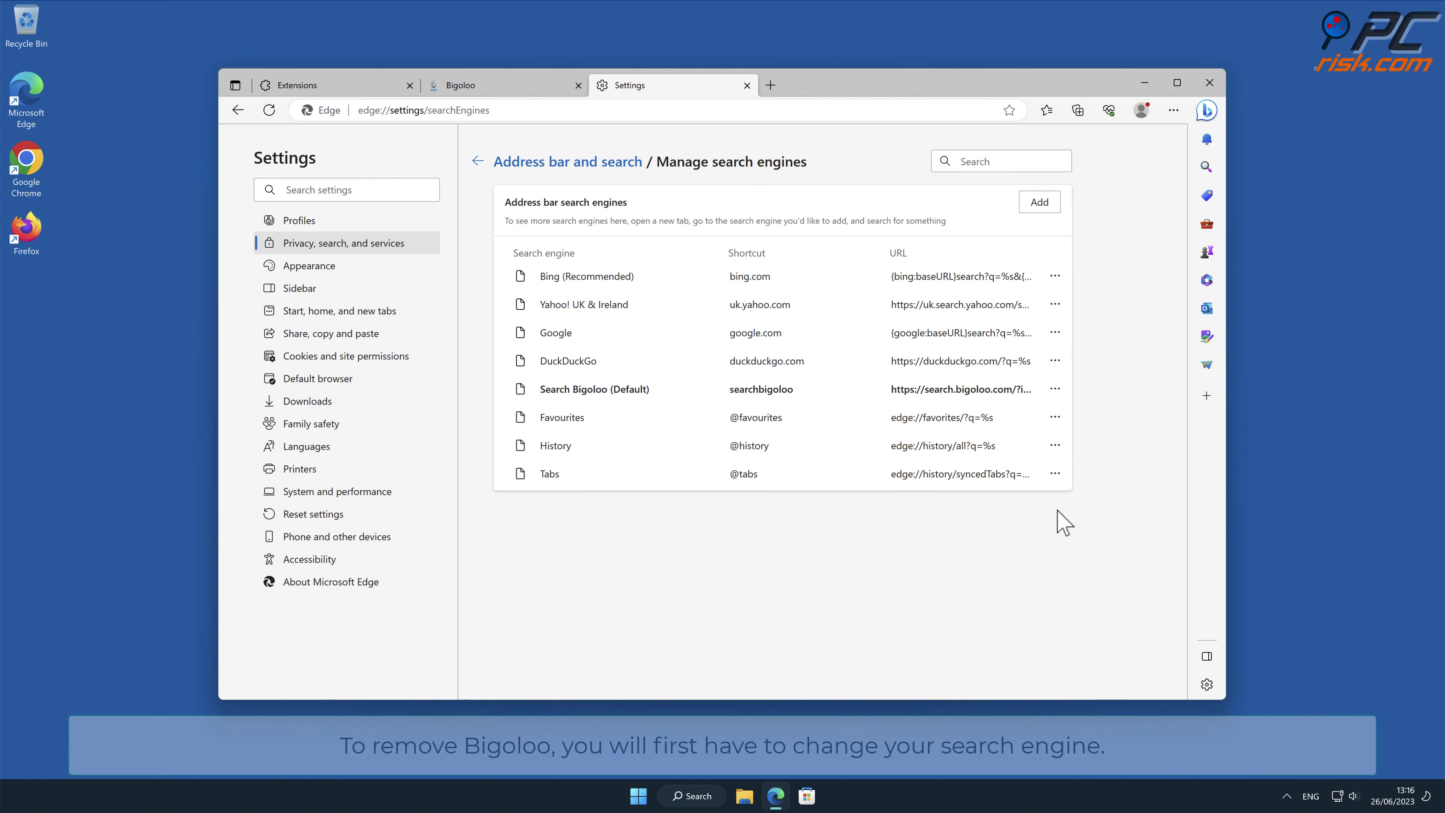
Step: Make Bing the default search engine and remove the Search Bigoloo entry
left_click(1055, 389)
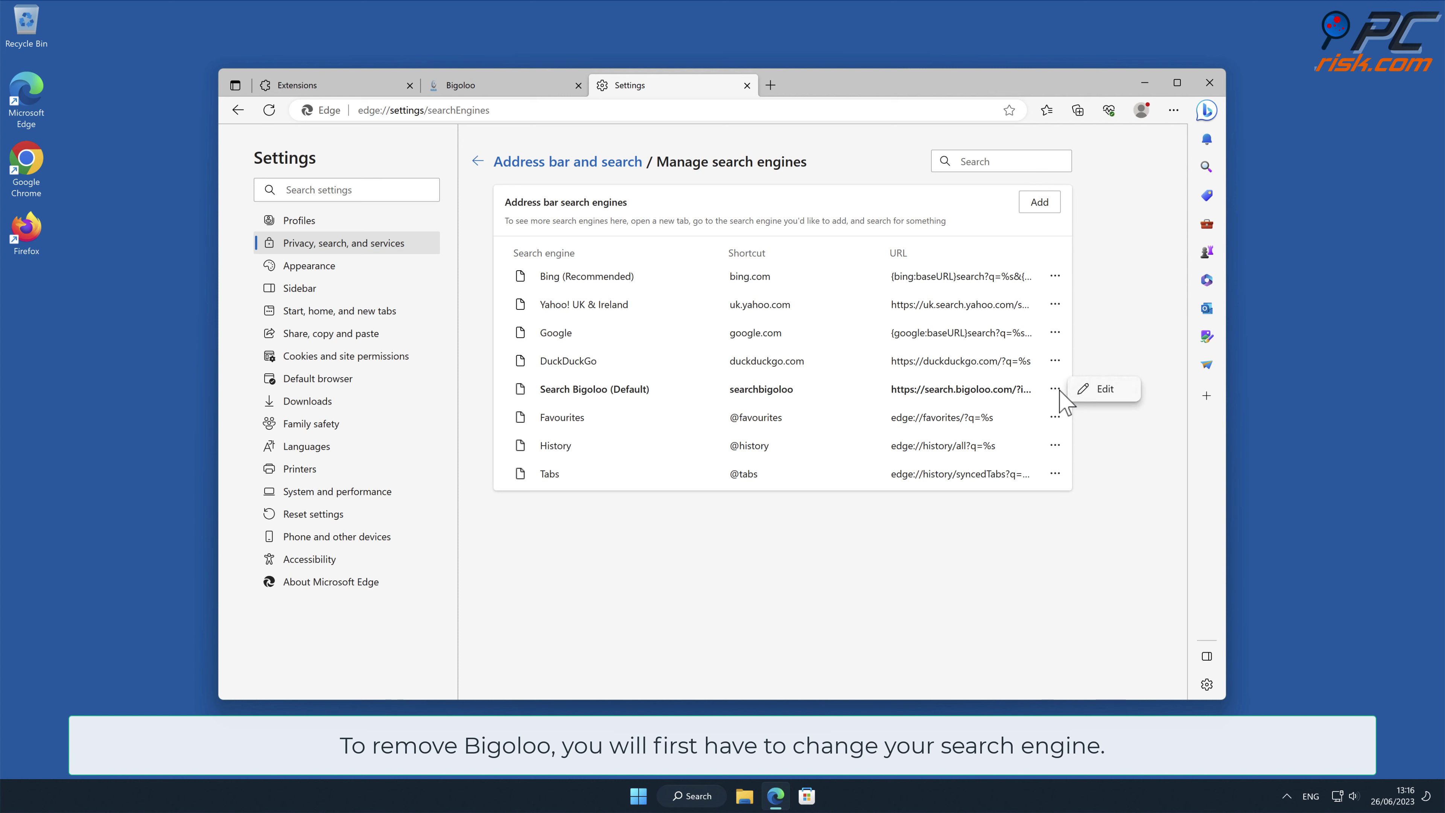
left_click(1118, 447)
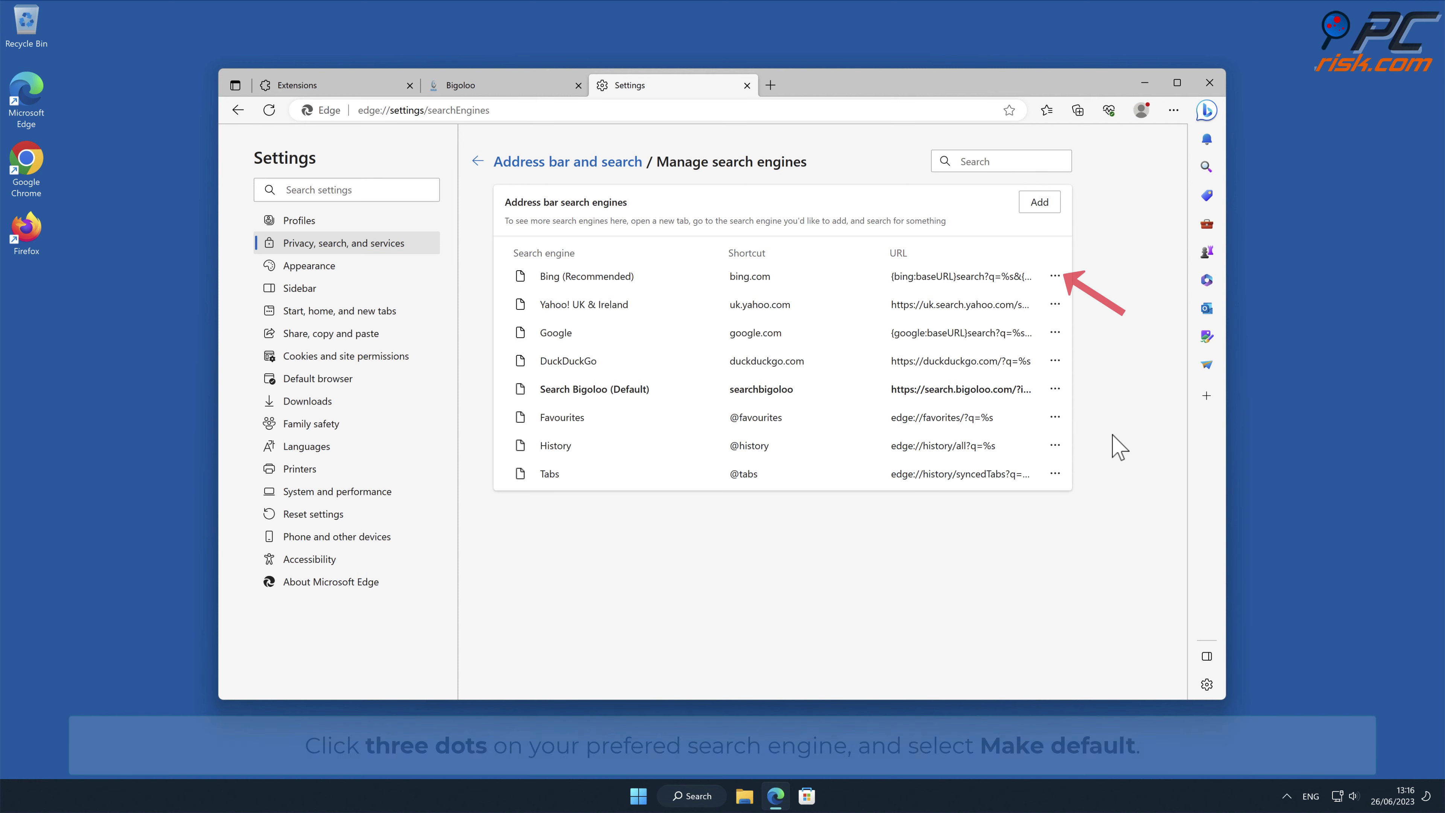
left_click(1054, 277)
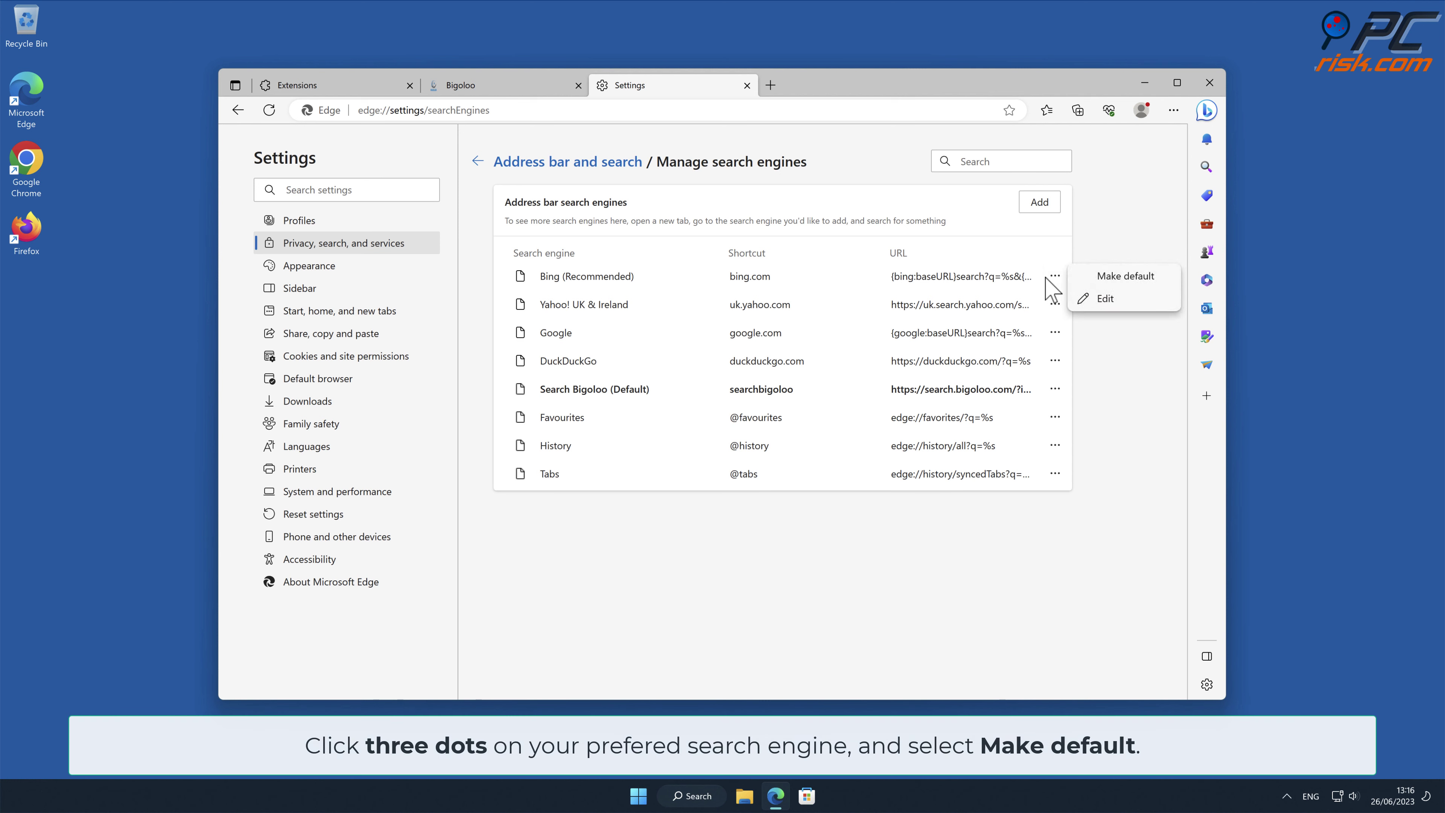
left_click(1118, 277)
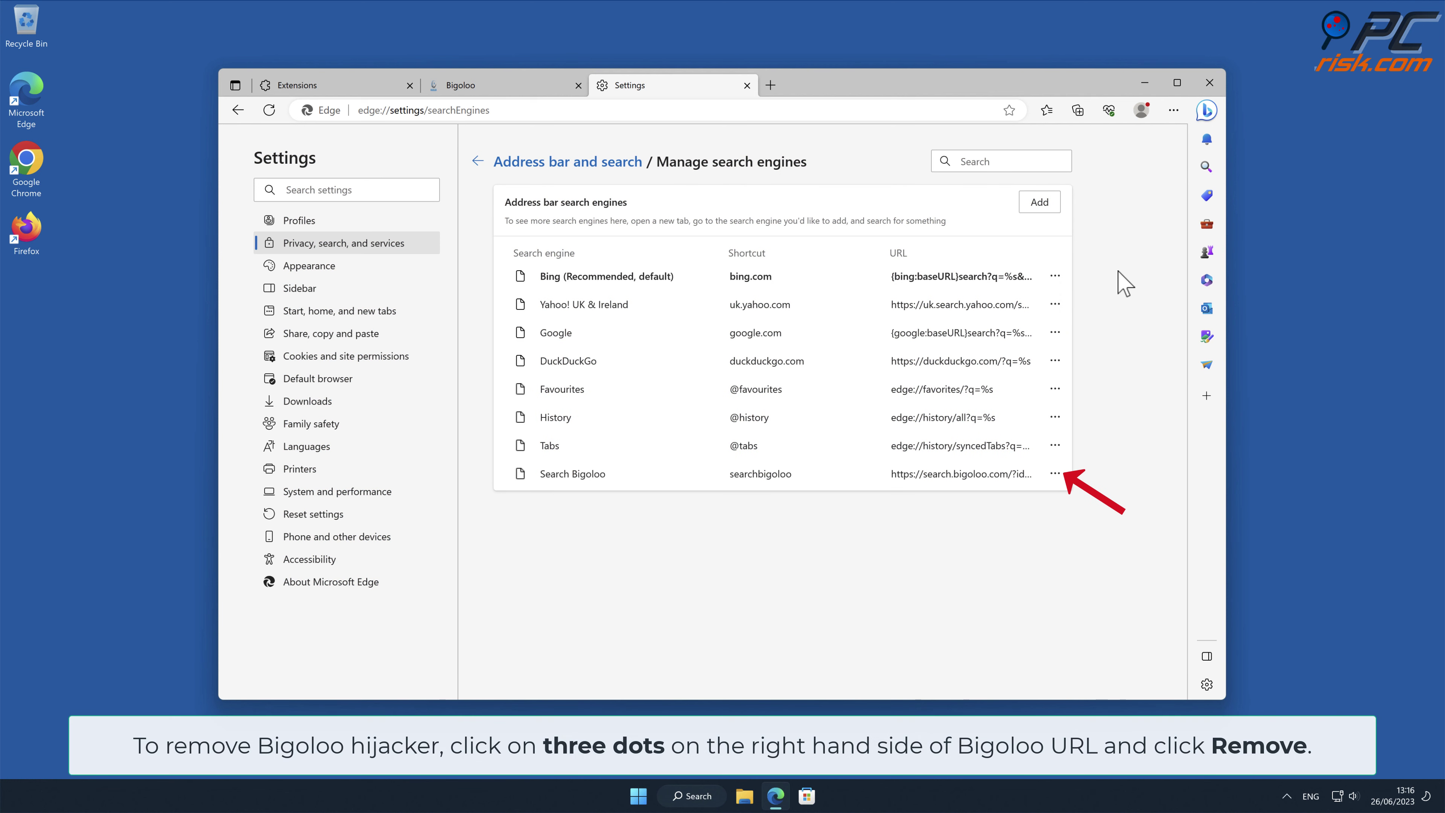
left_click(1054, 473)
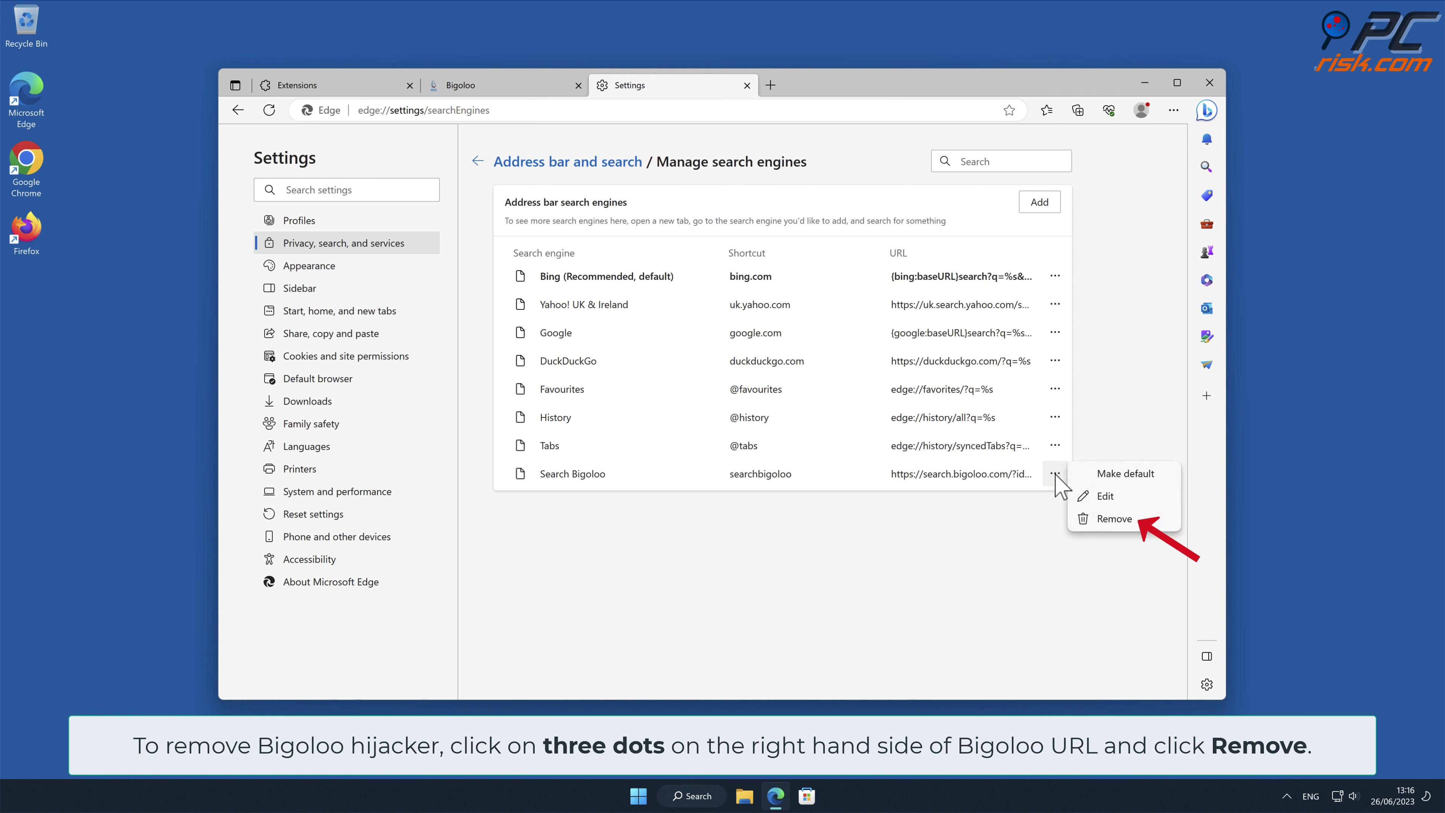
left_click(1096, 516)
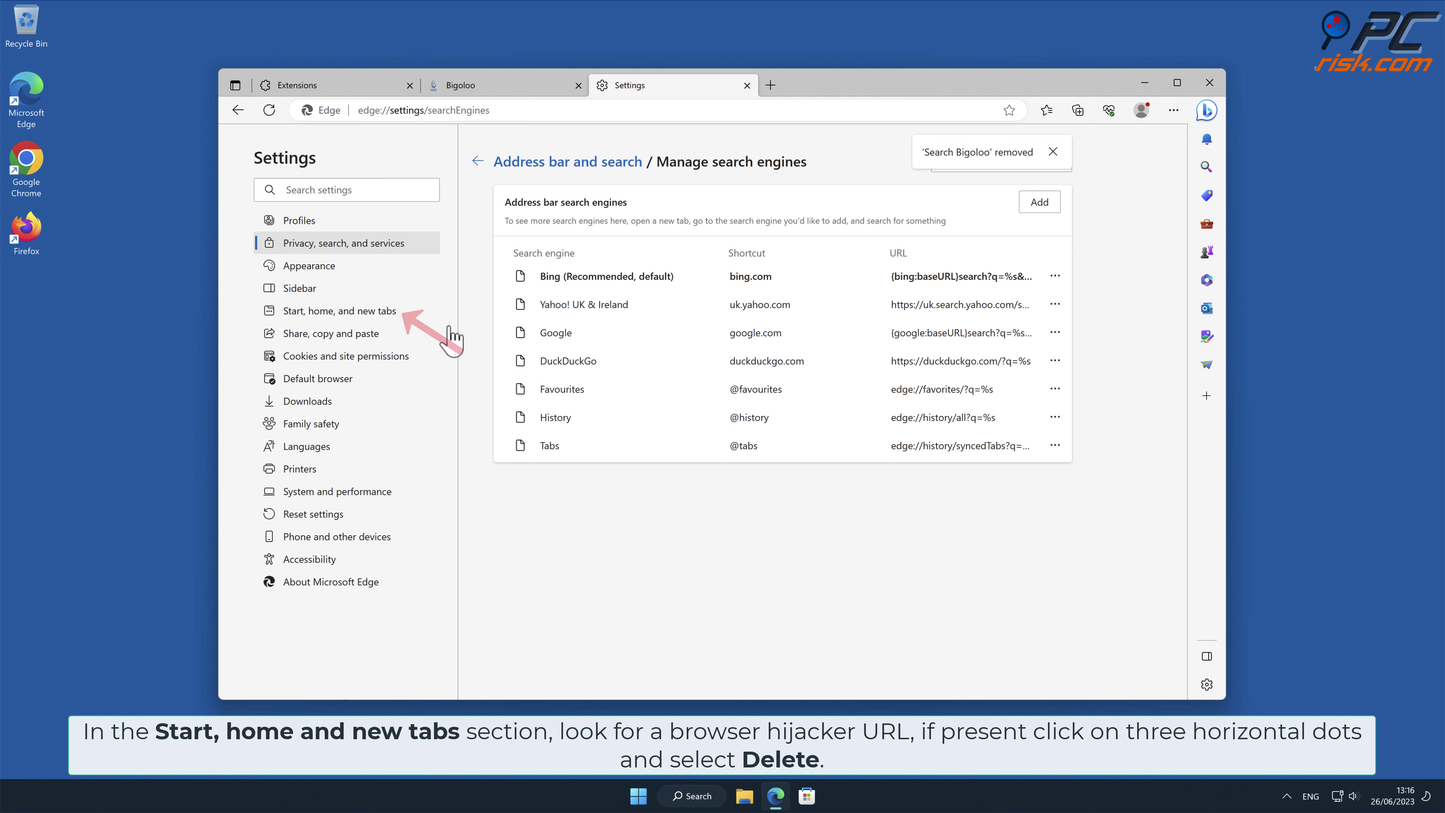
Step: Delete search.bigoloo.com from Edge's Start, home, and new tabs settings and close Edge
left_click(401, 322)
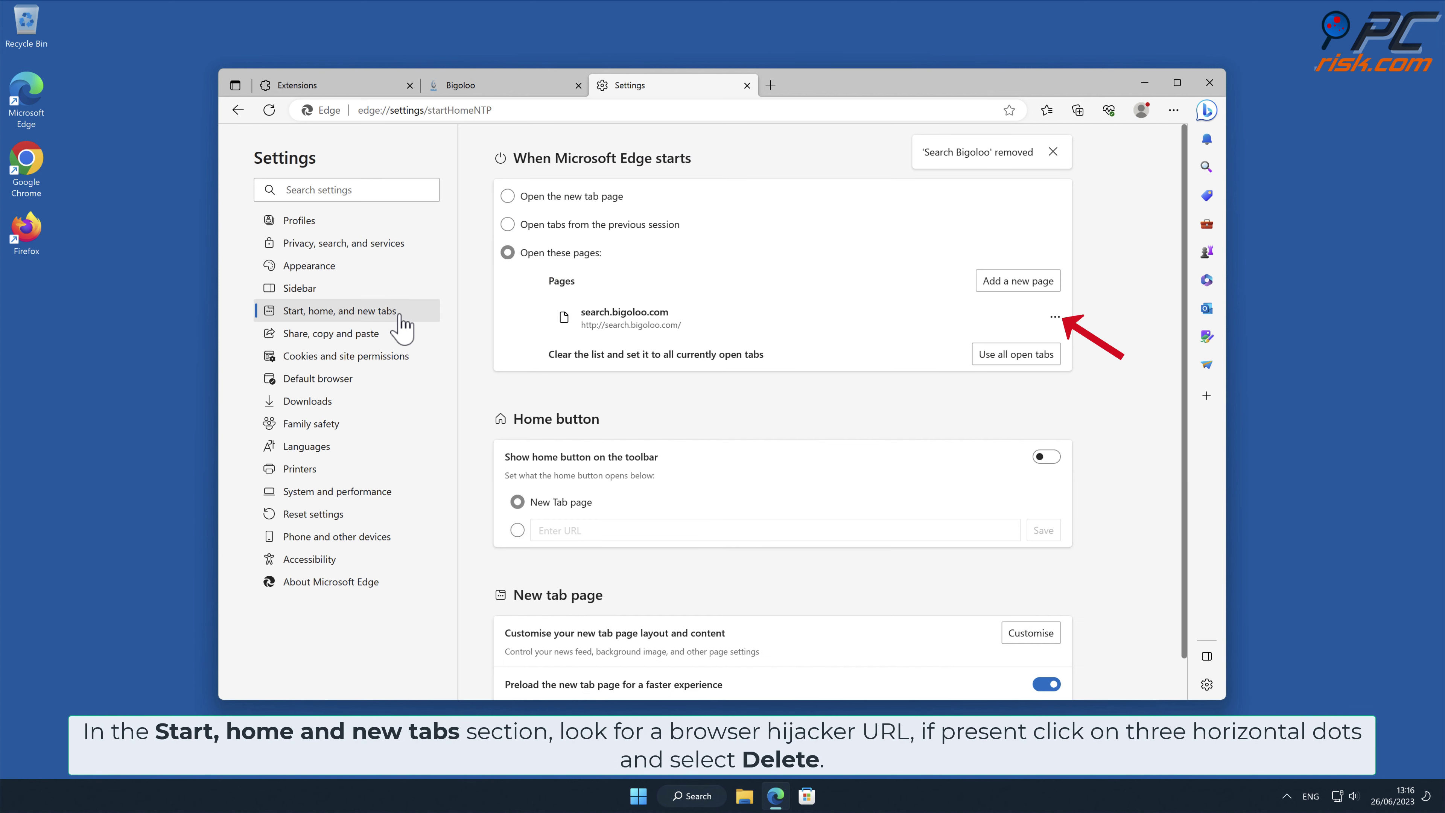
left_click(1054, 317)
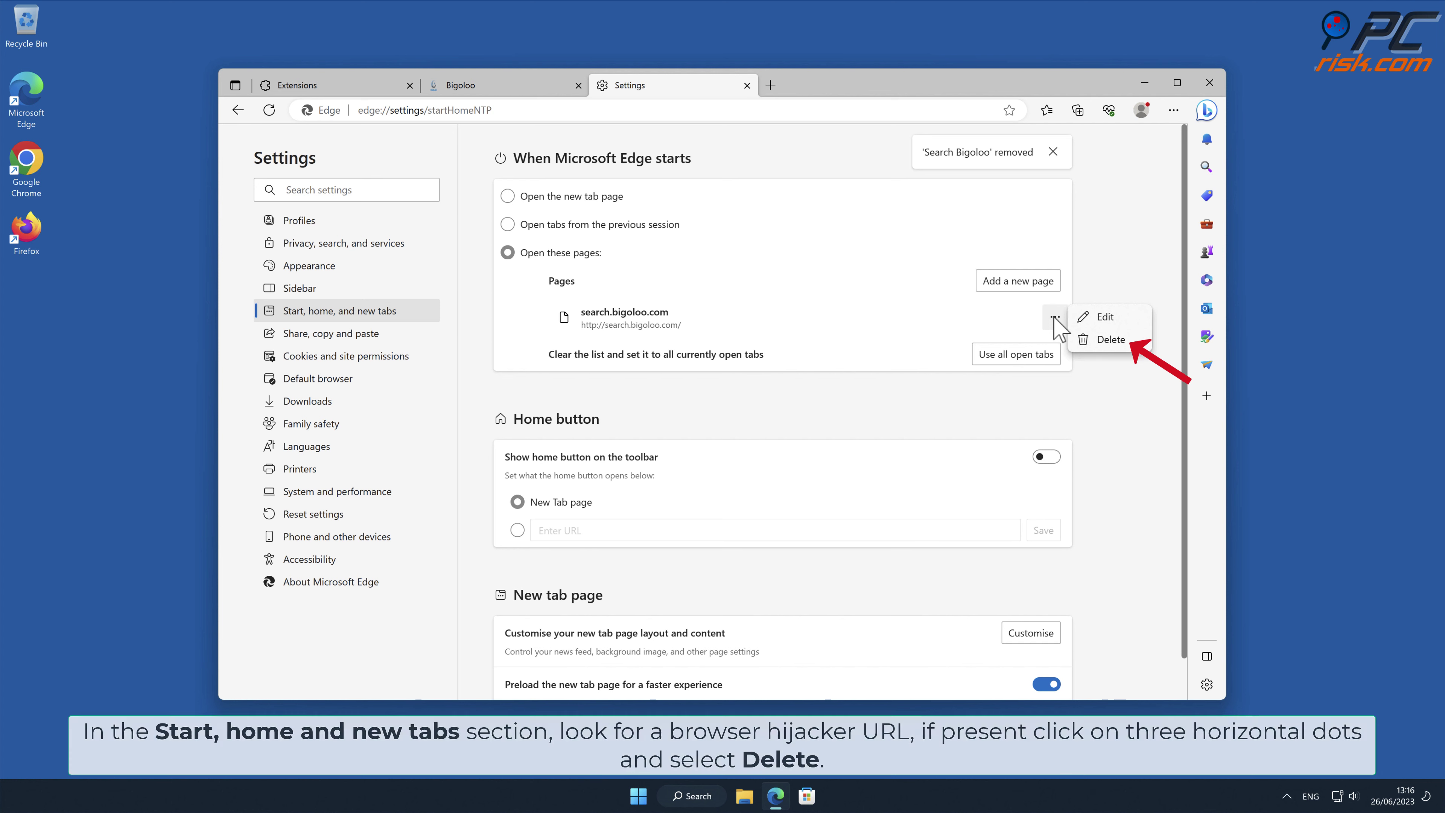
left_click(1110, 341)
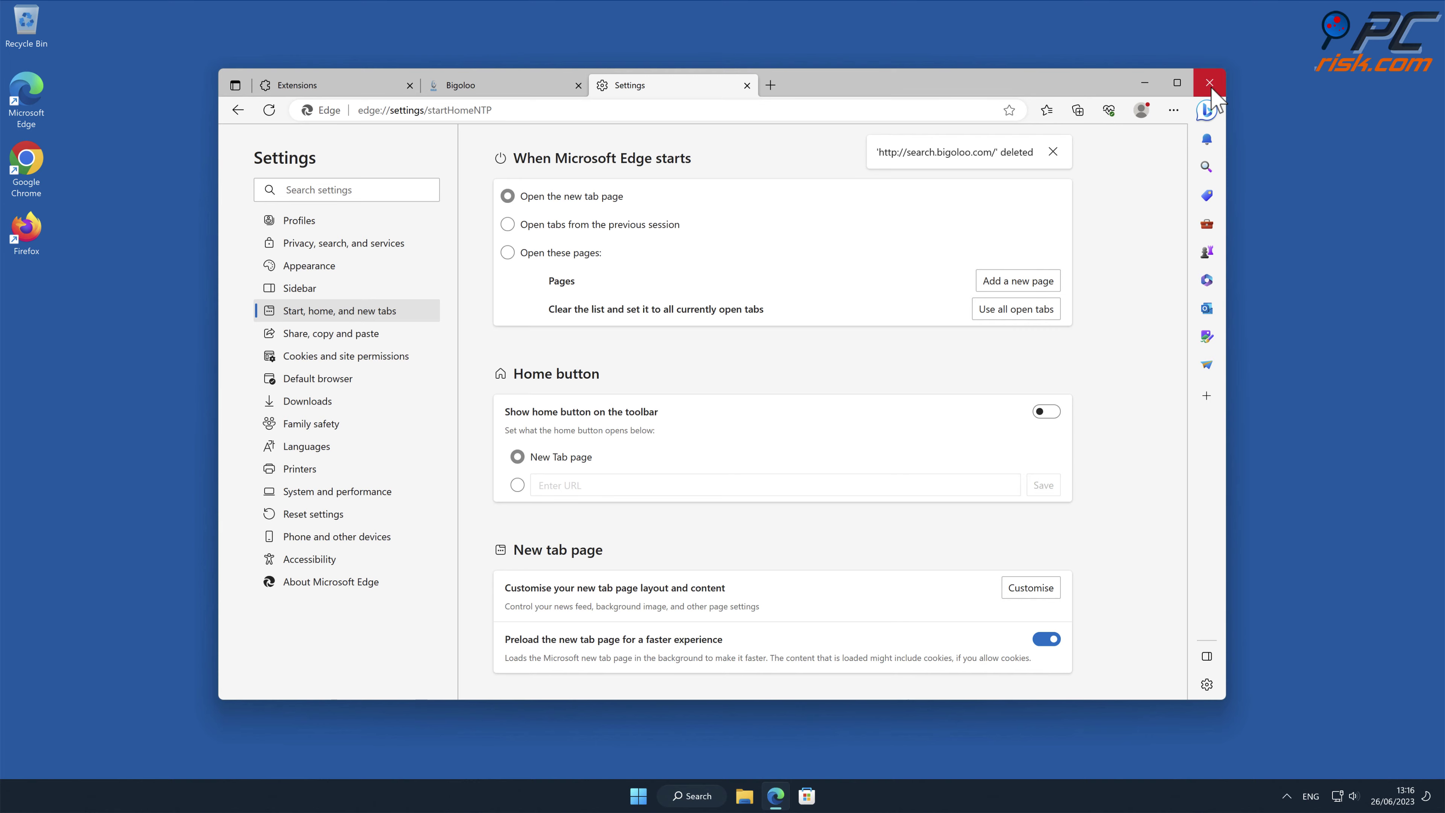
left_click(1209, 84)
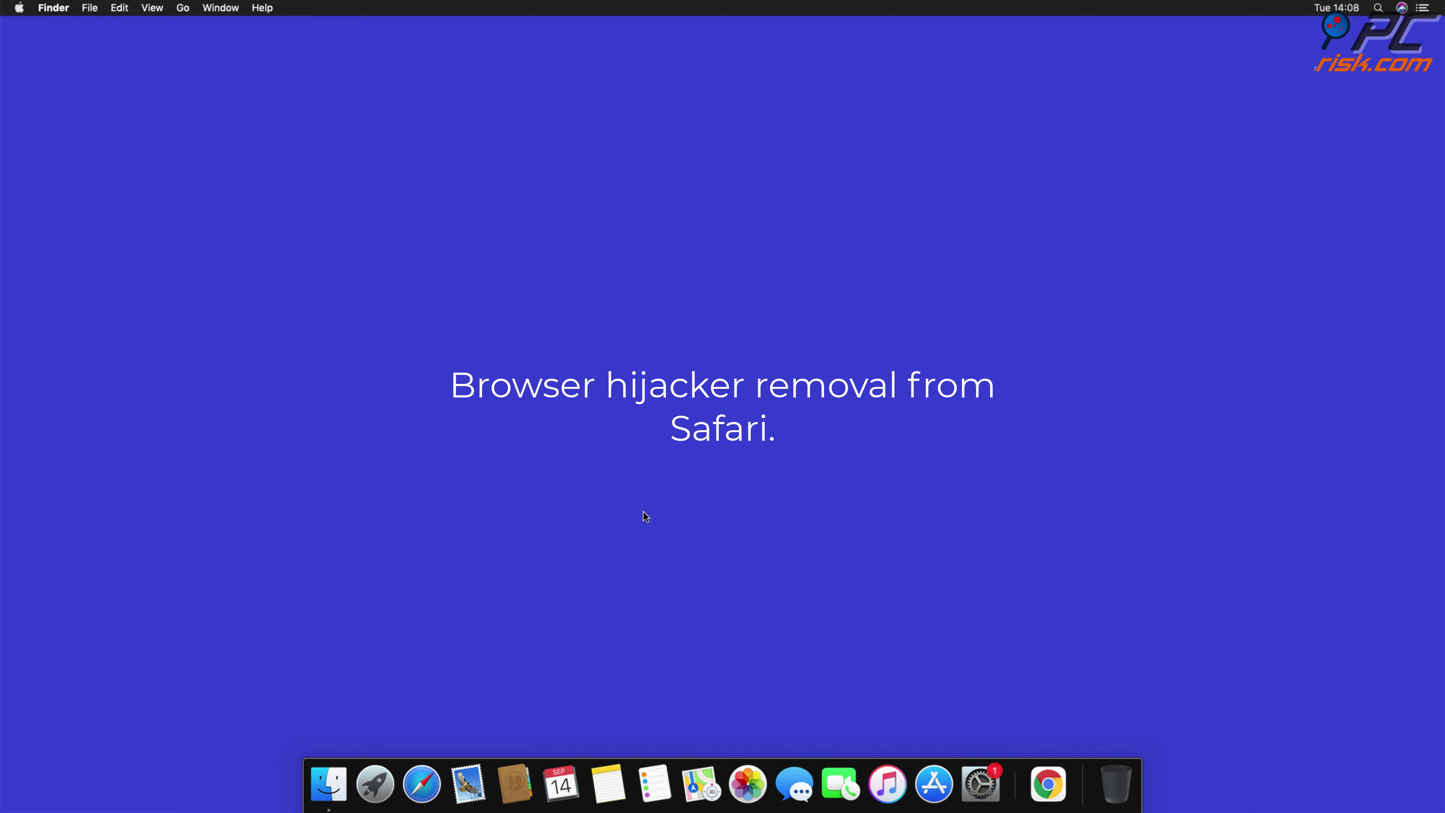
Step: Launch Safari from the Dock and bring up its Preferences window
left_click(422, 784)
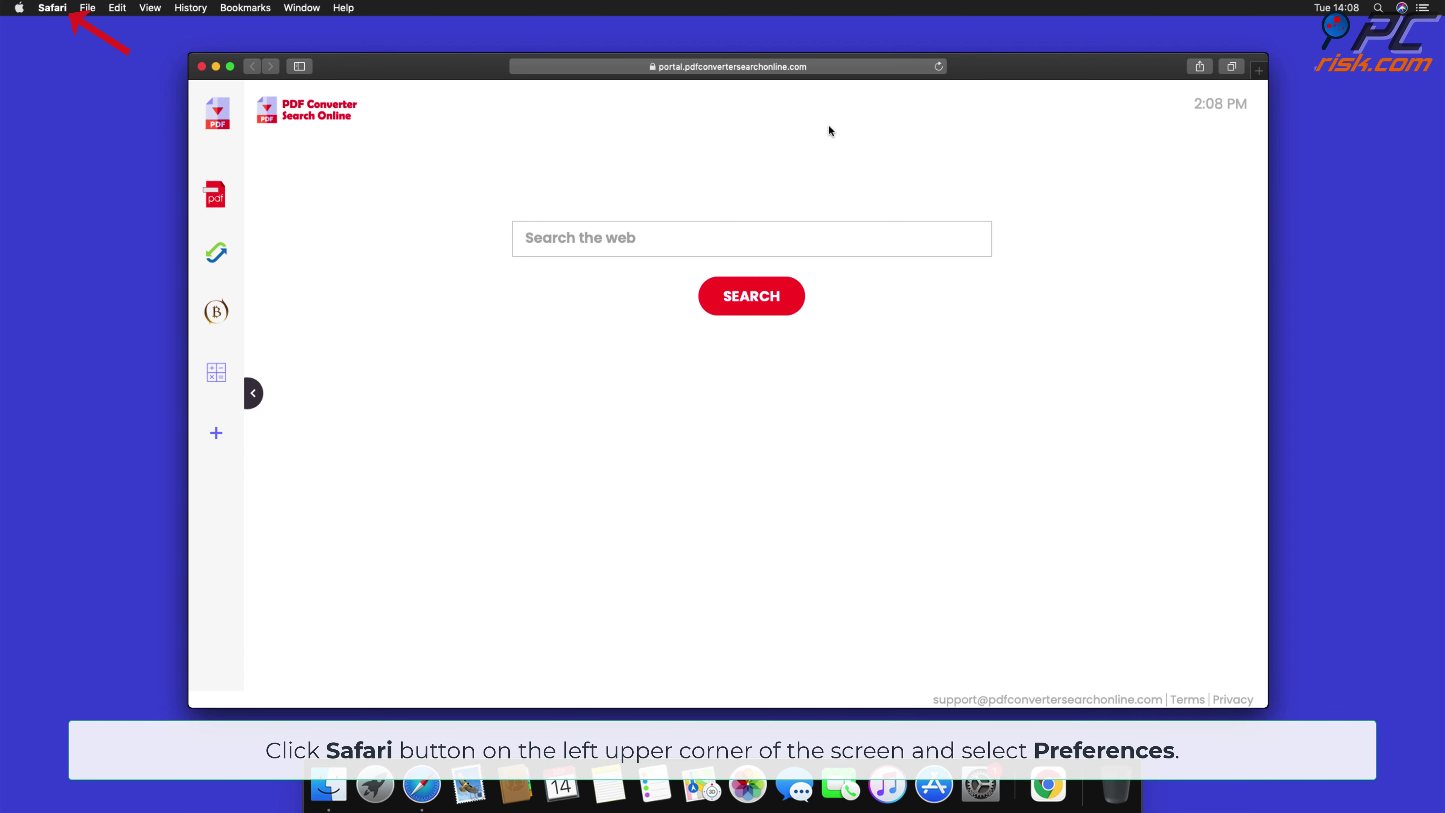
left_click(52, 7)
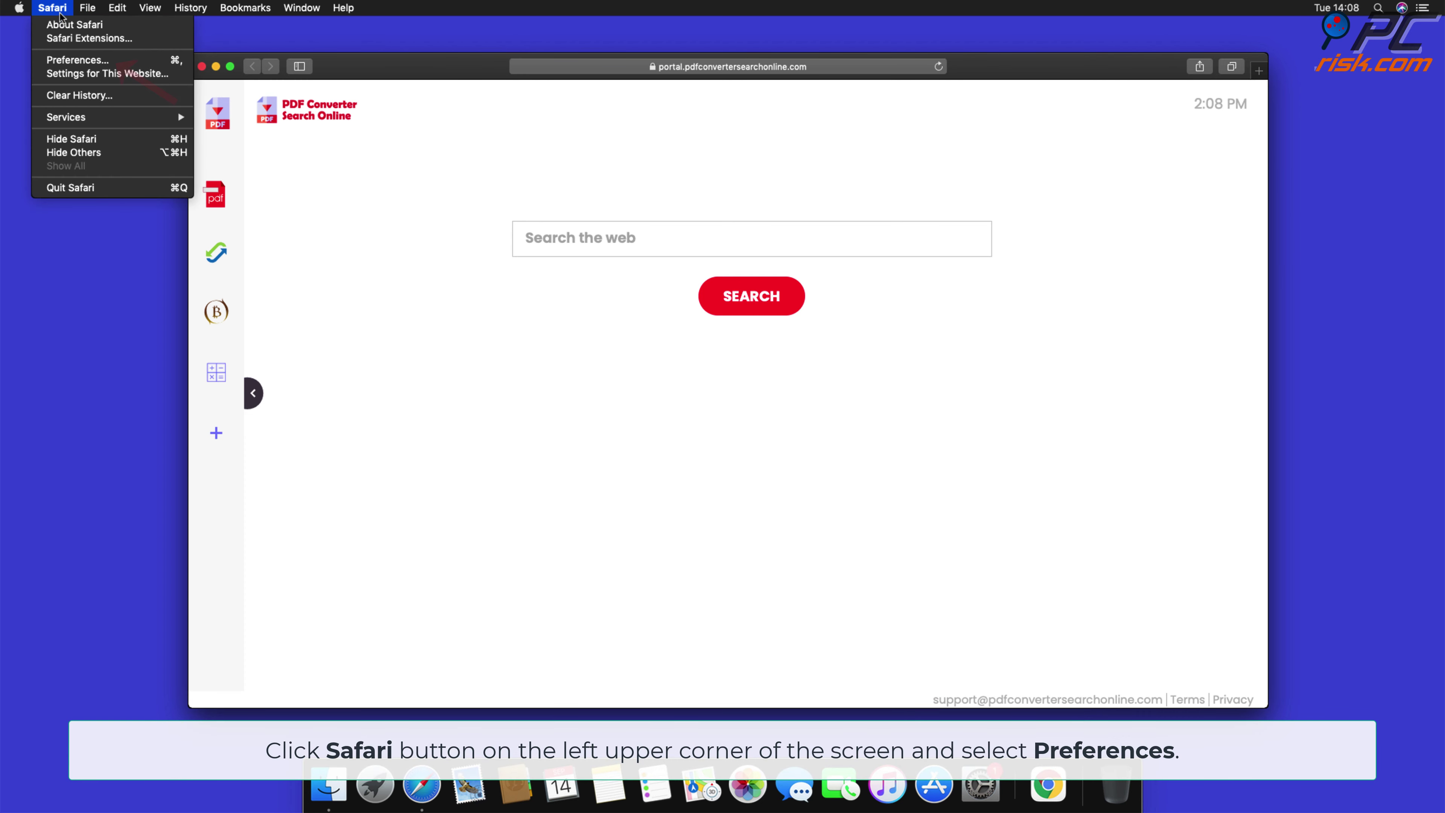
left_click(78, 60)
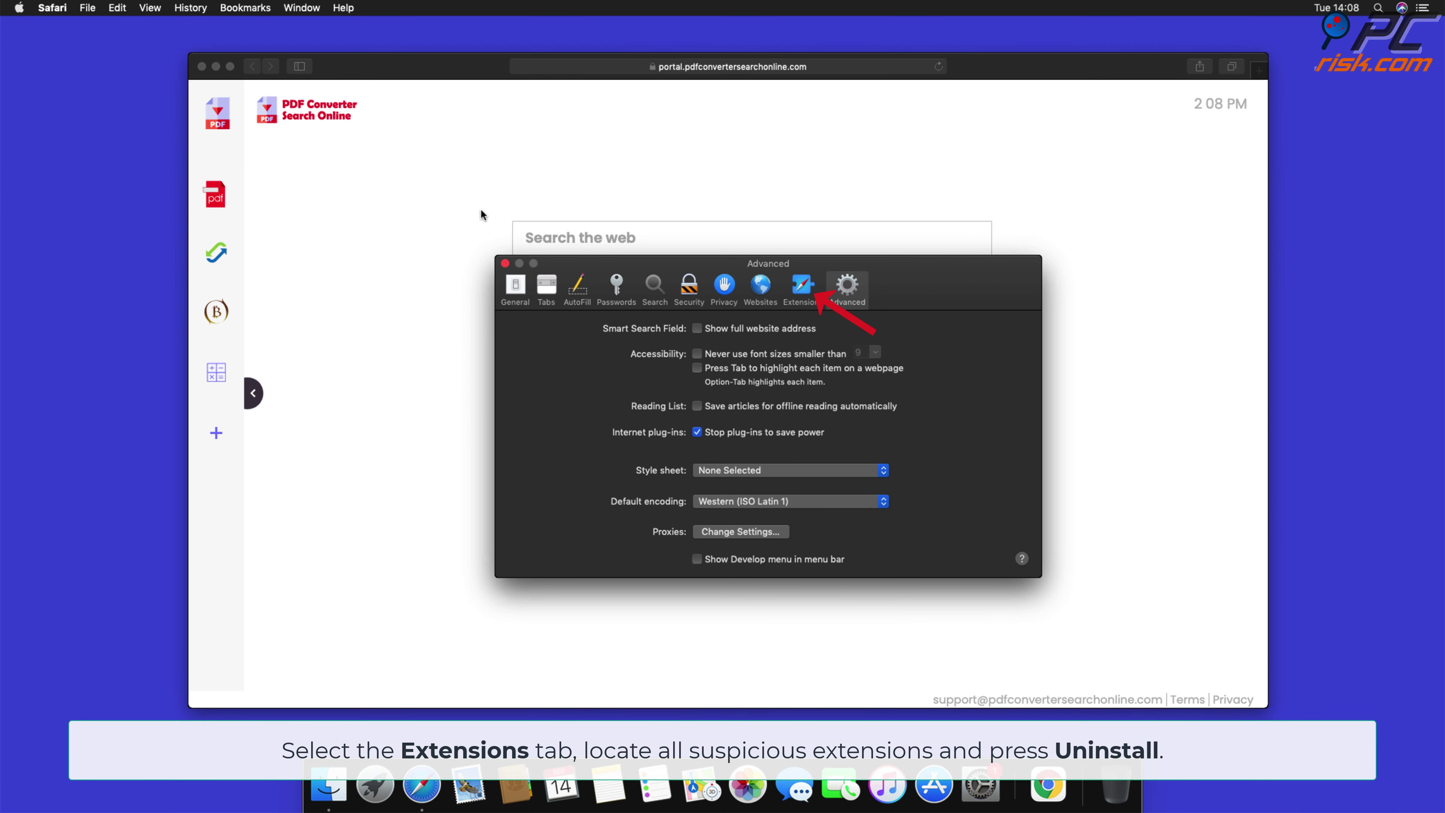
Step: Uninstall the Top Results extension and move its application from Finder to the Trash
left_click(797, 290)
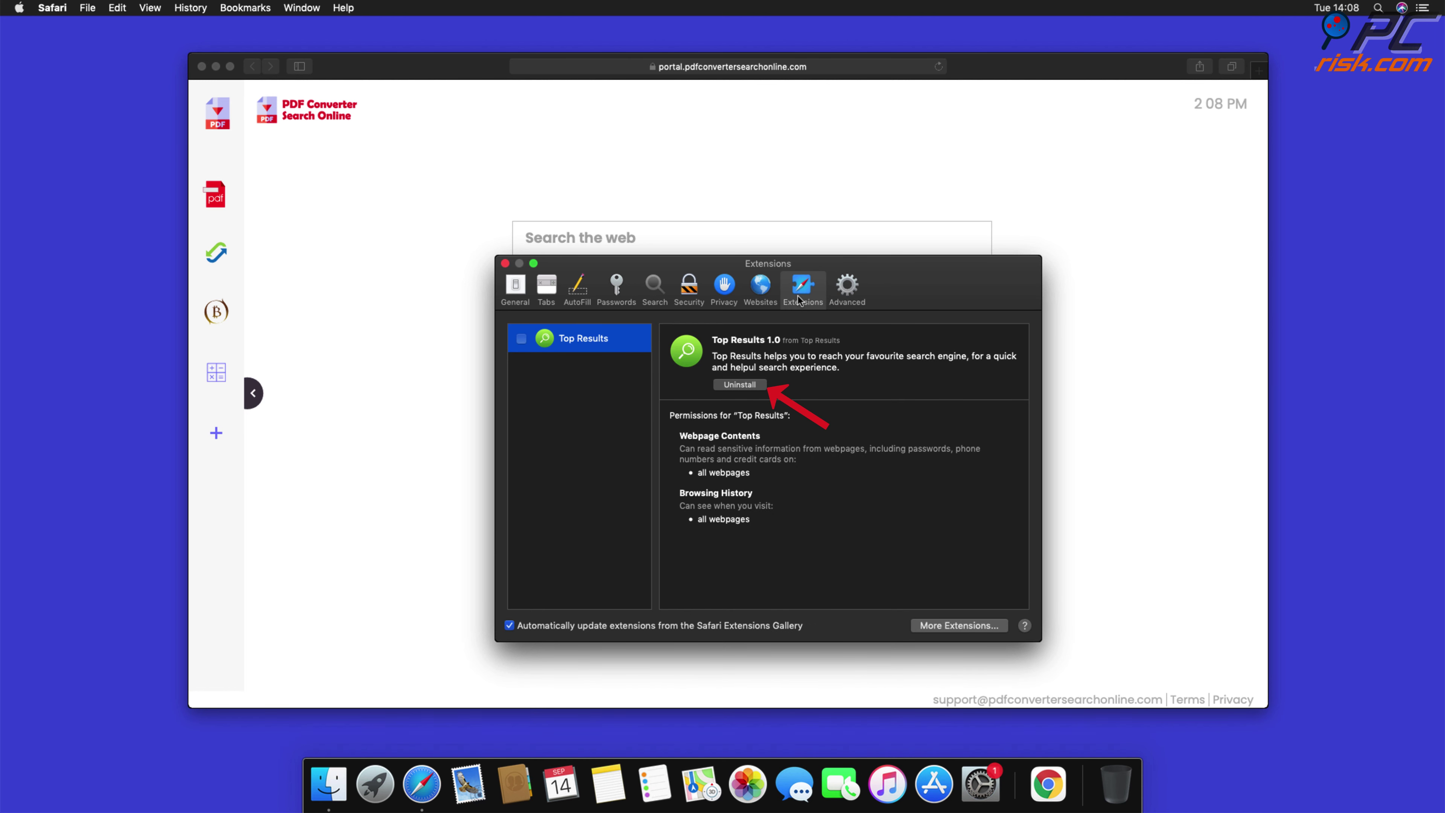
left_click(754, 383)
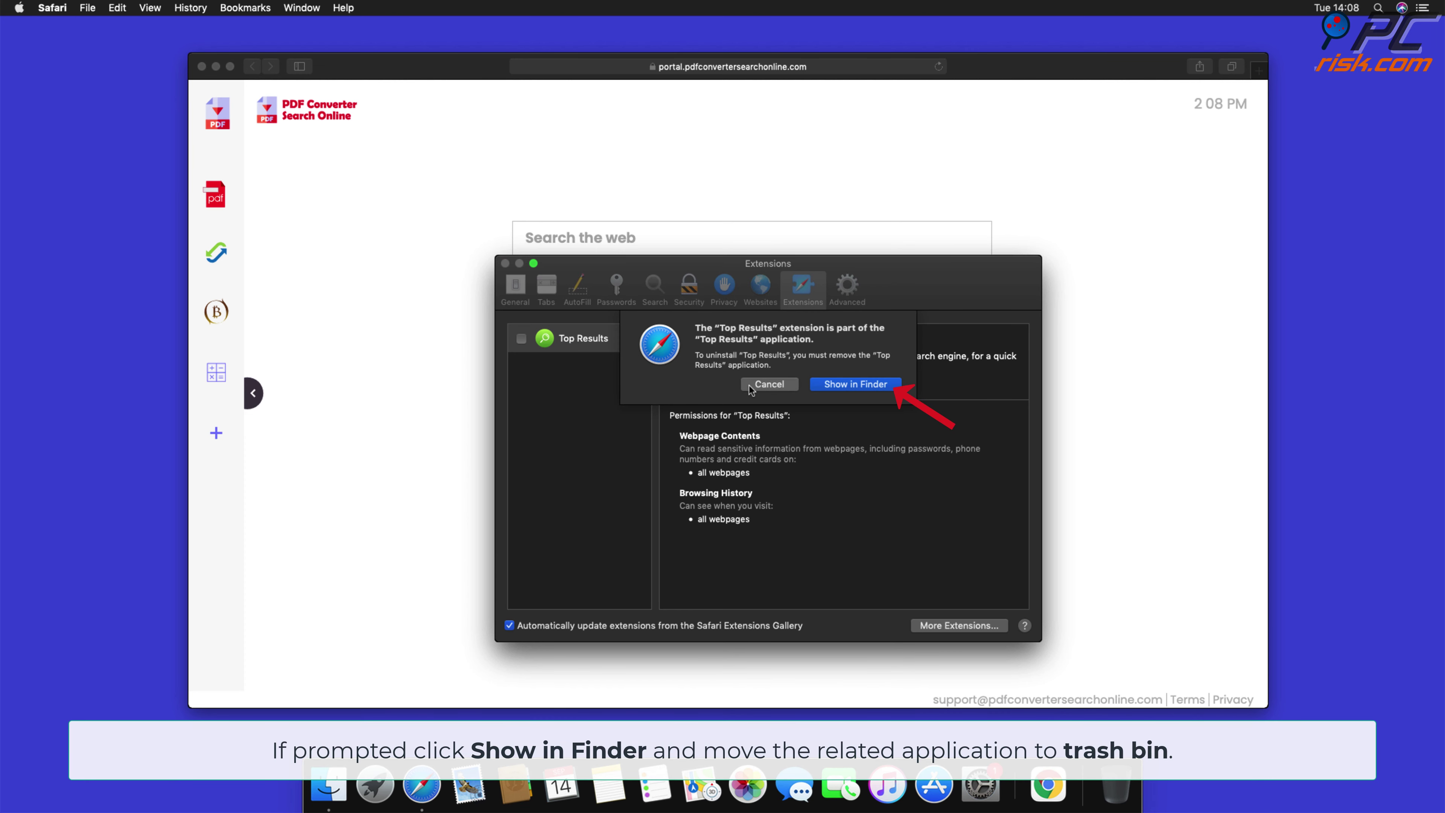
left_click(855, 384)
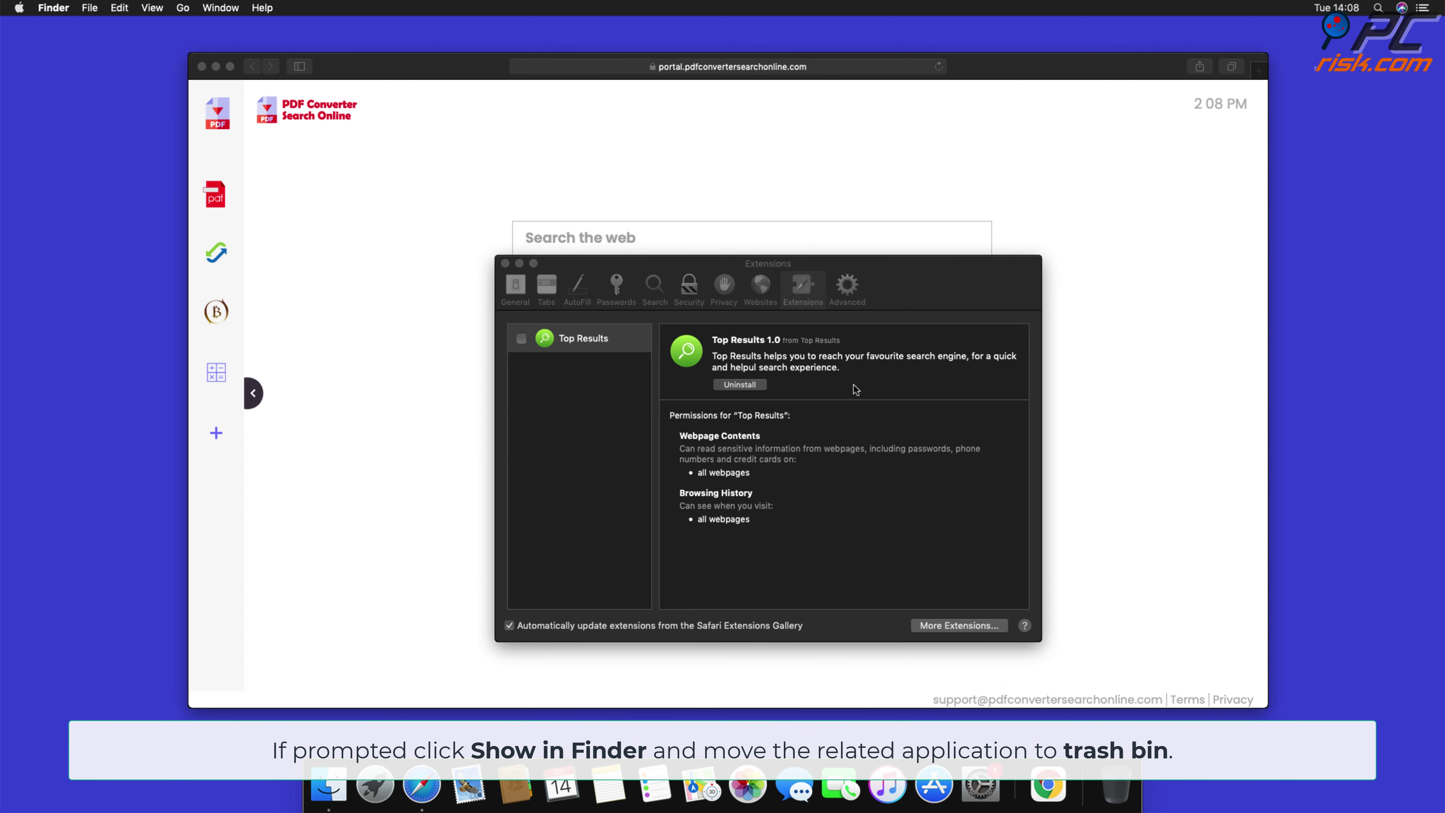
left_click_drag(859, 314, 1121, 788)
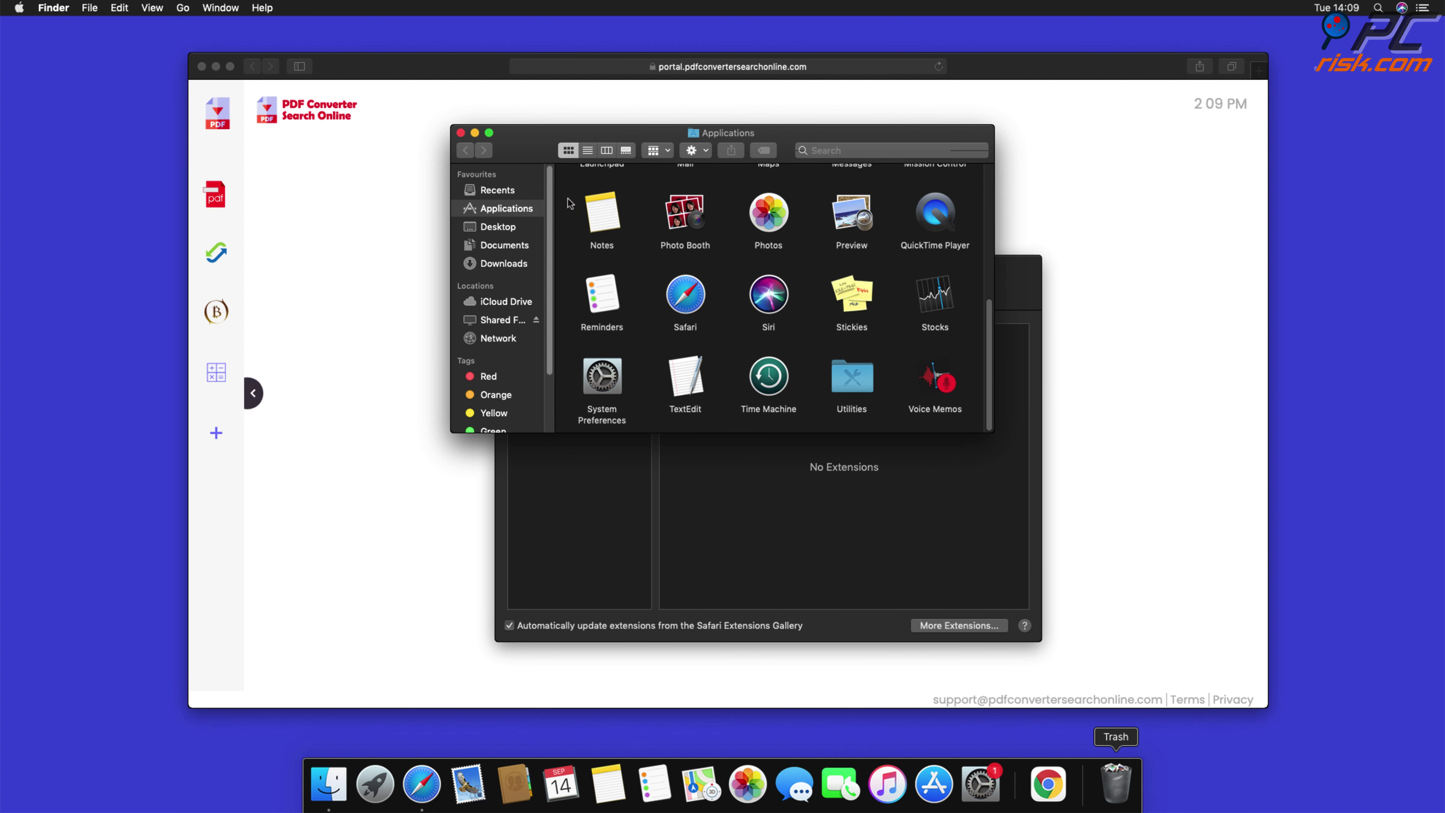
left_click(461, 133)
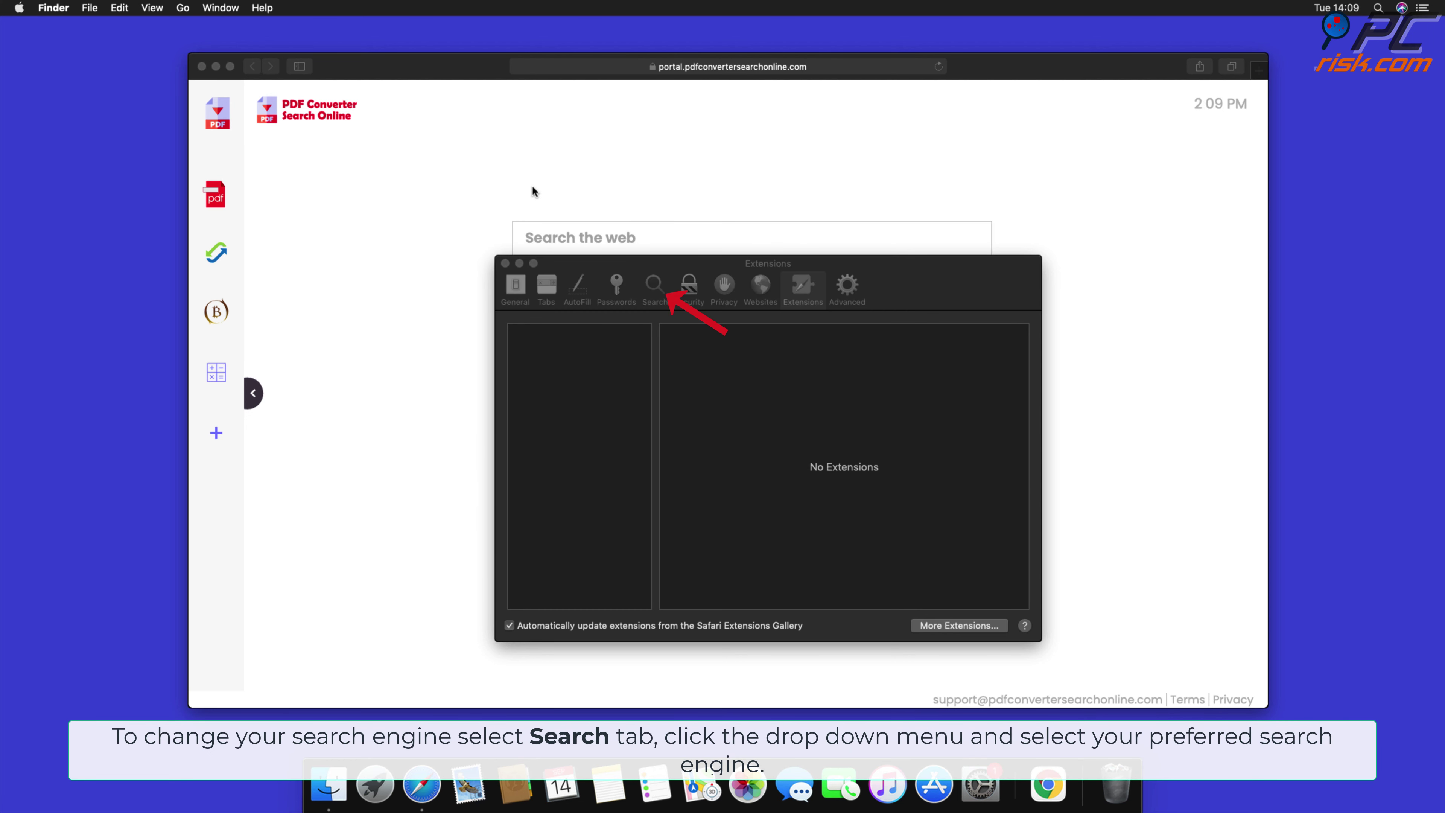
Step: Set Safari's search engine to Google in the Search preferences
left_click(654, 290)
left_click(654, 290)
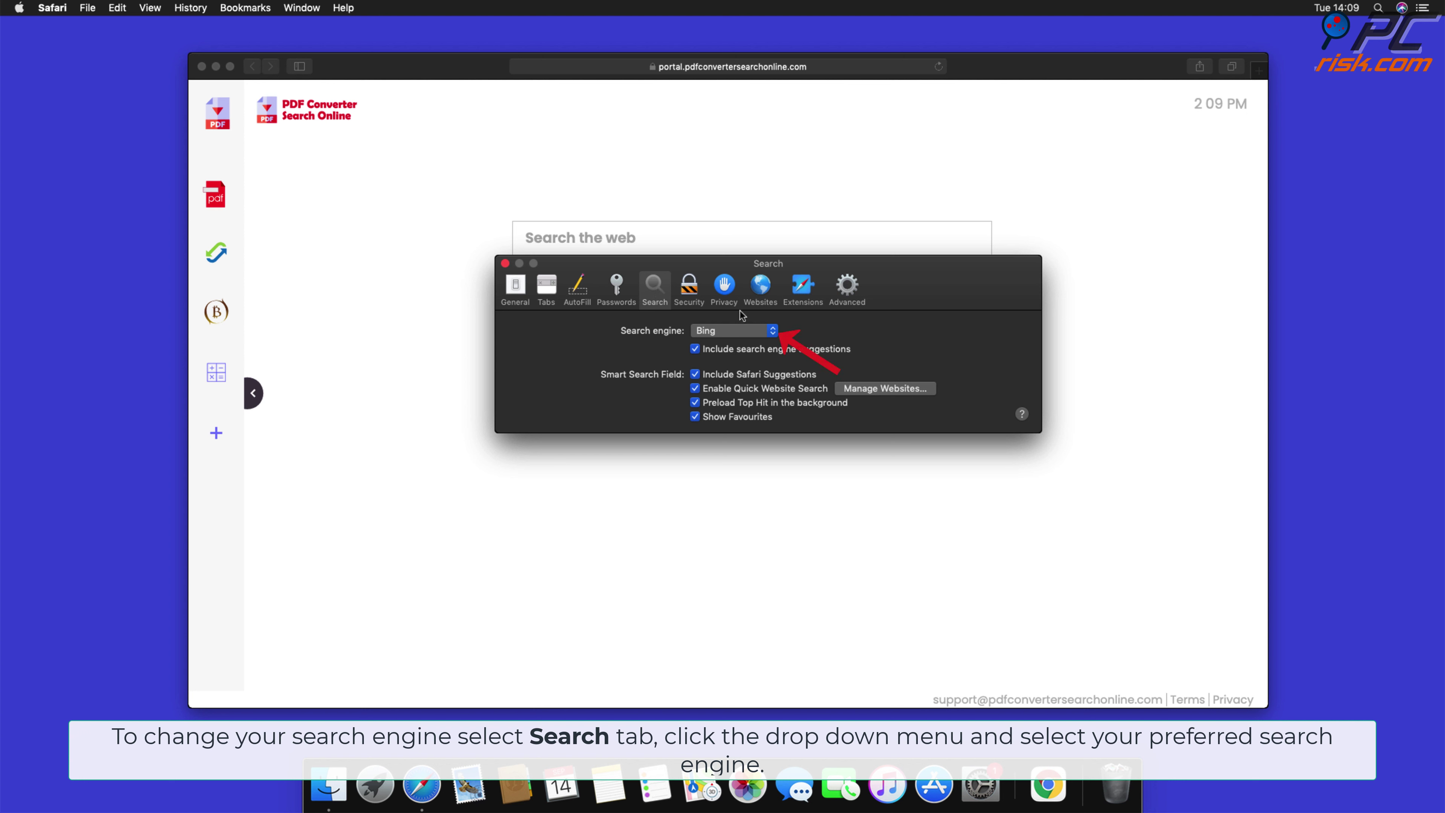
left_click(772, 330)
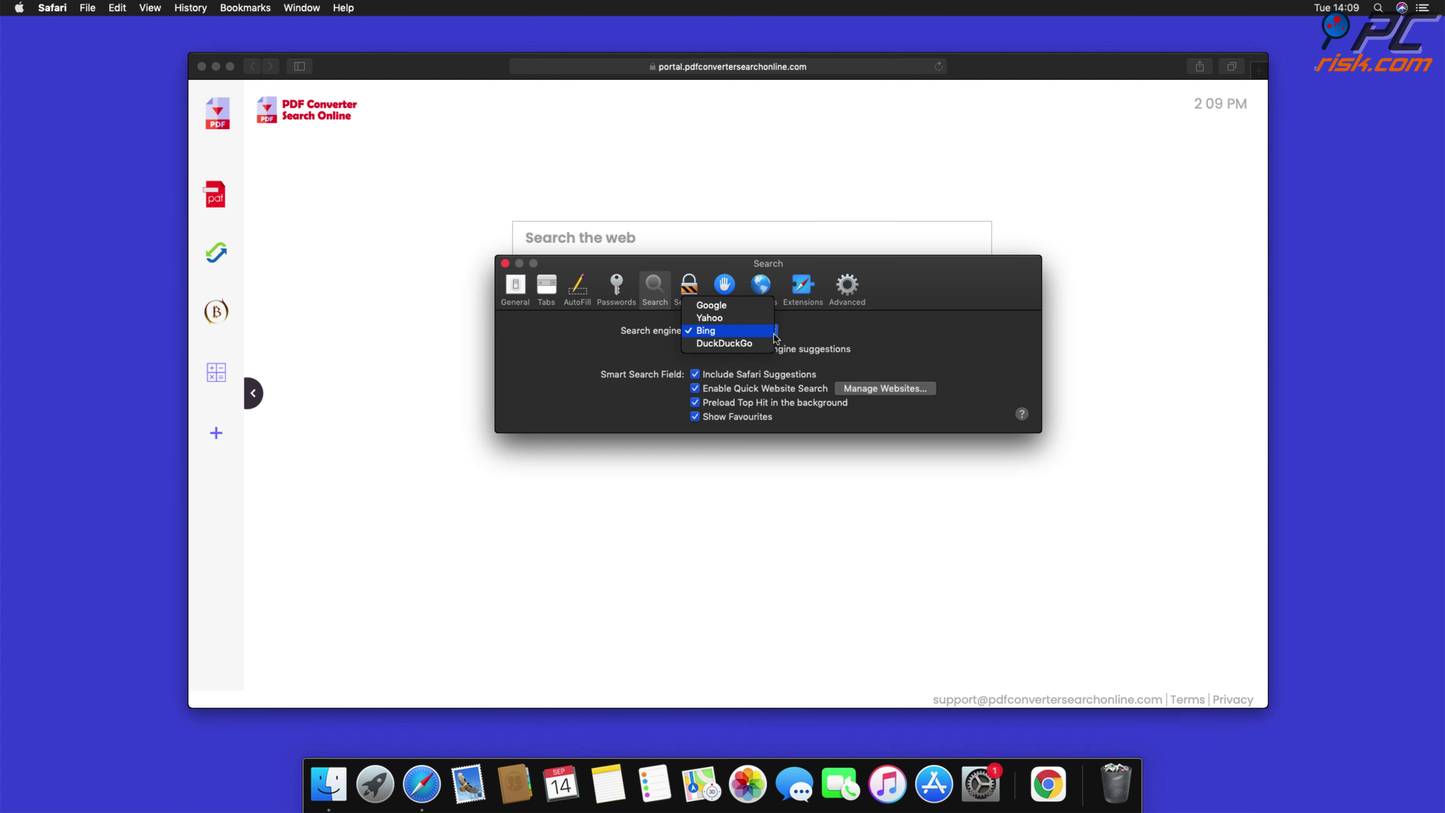
left_click(725, 306)
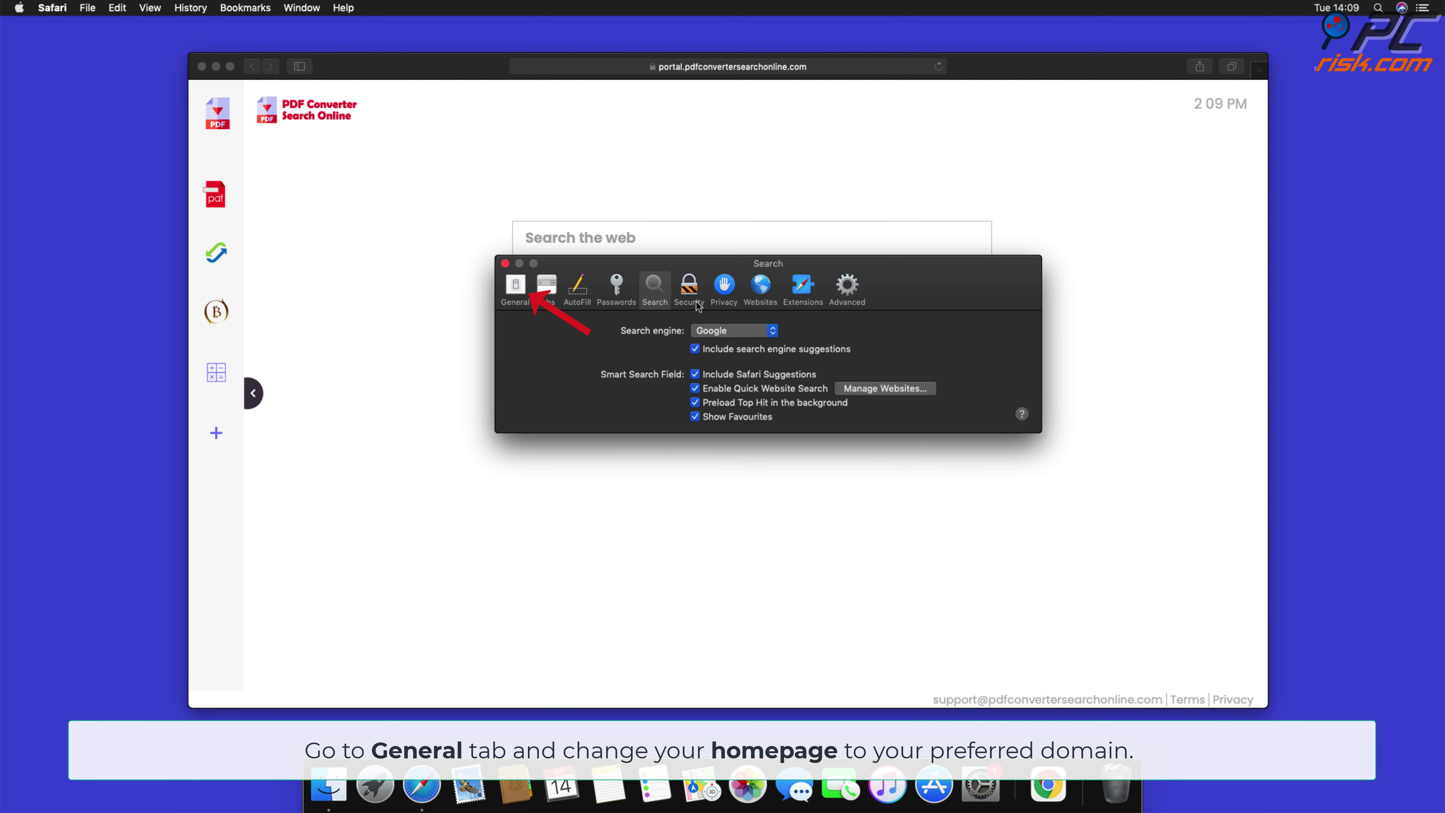
left_click(516, 286)
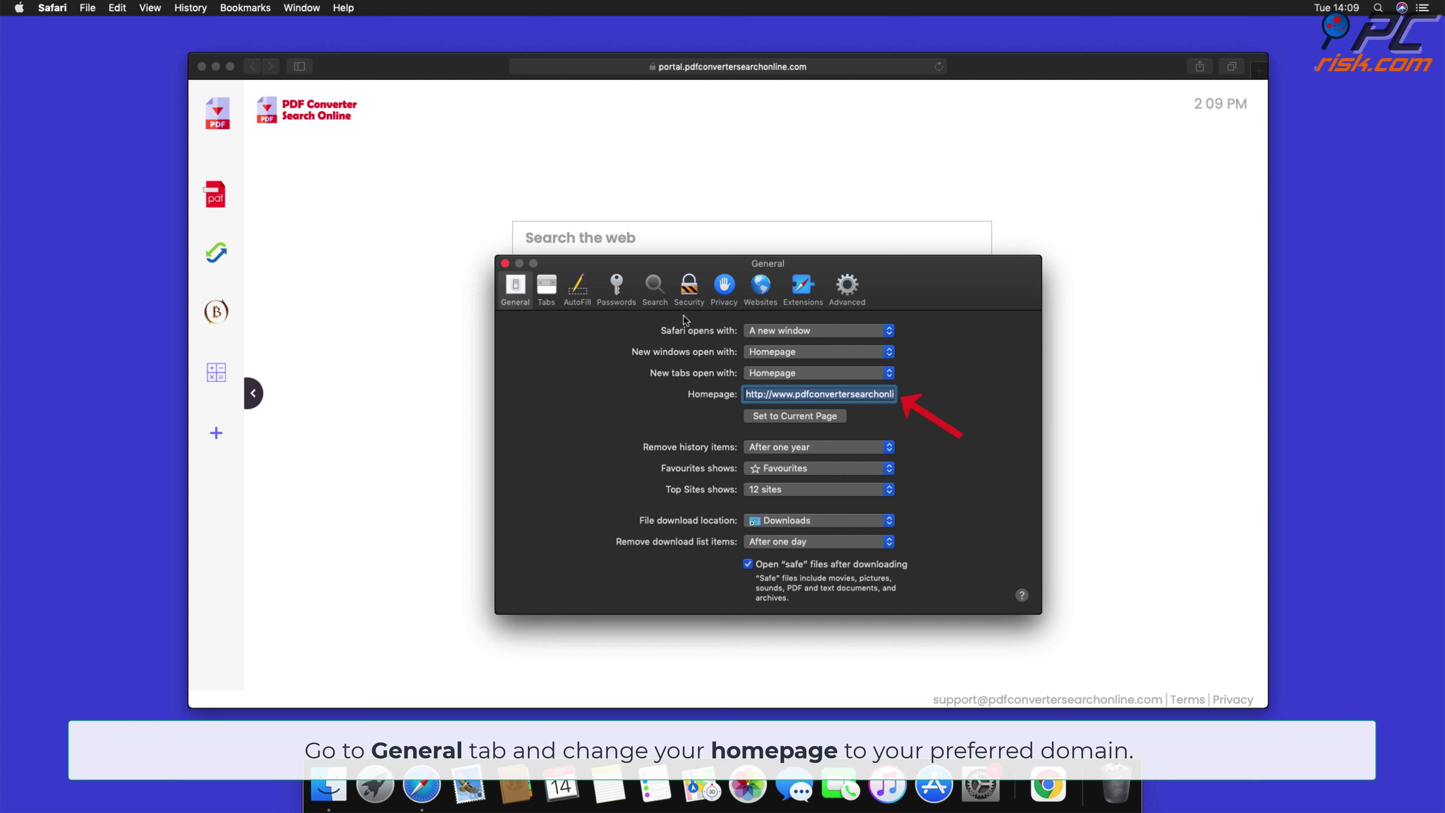
left_click(757, 394)
left_click_drag(747, 394, 990, 414)
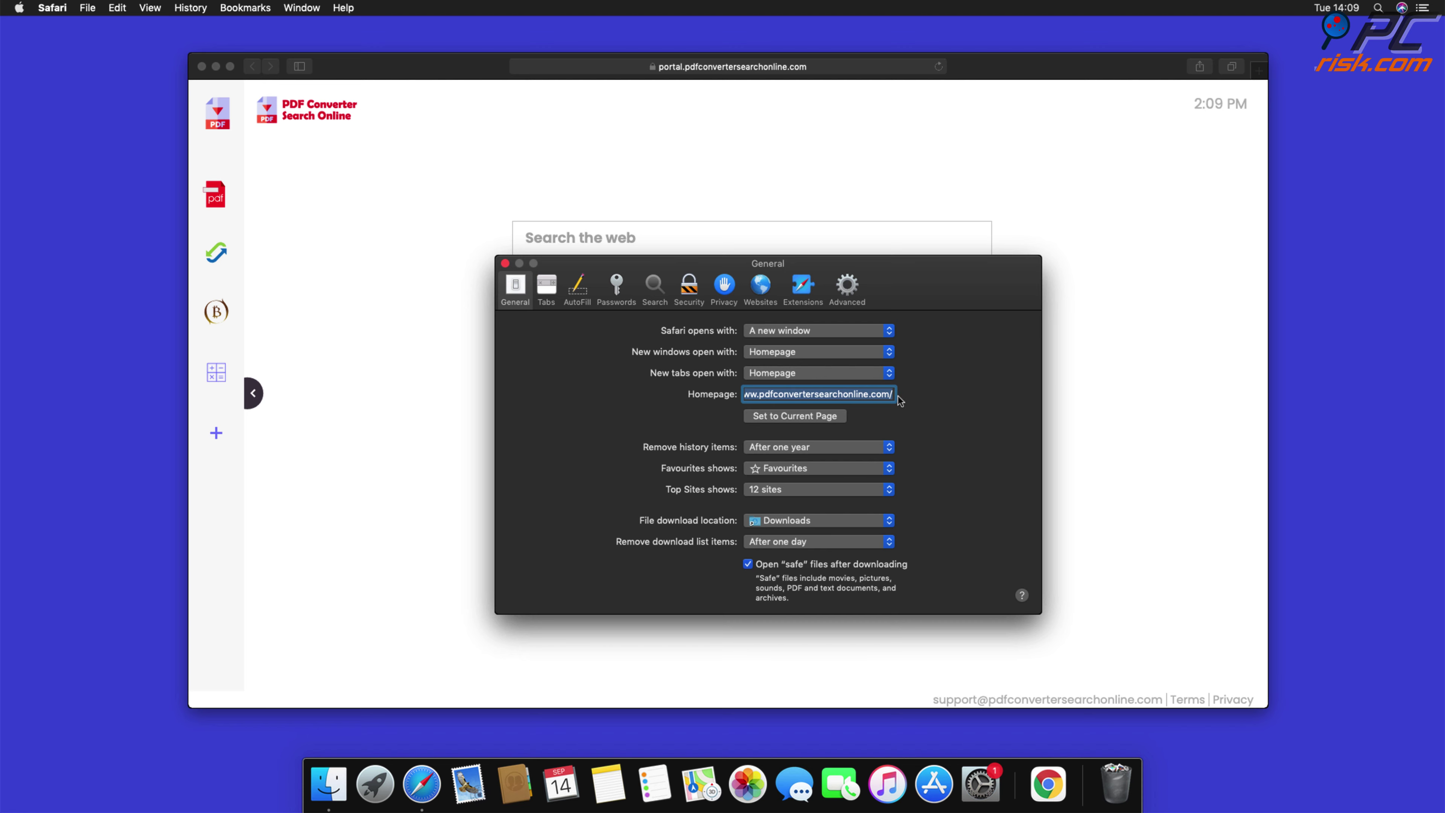
key("BackSpace")
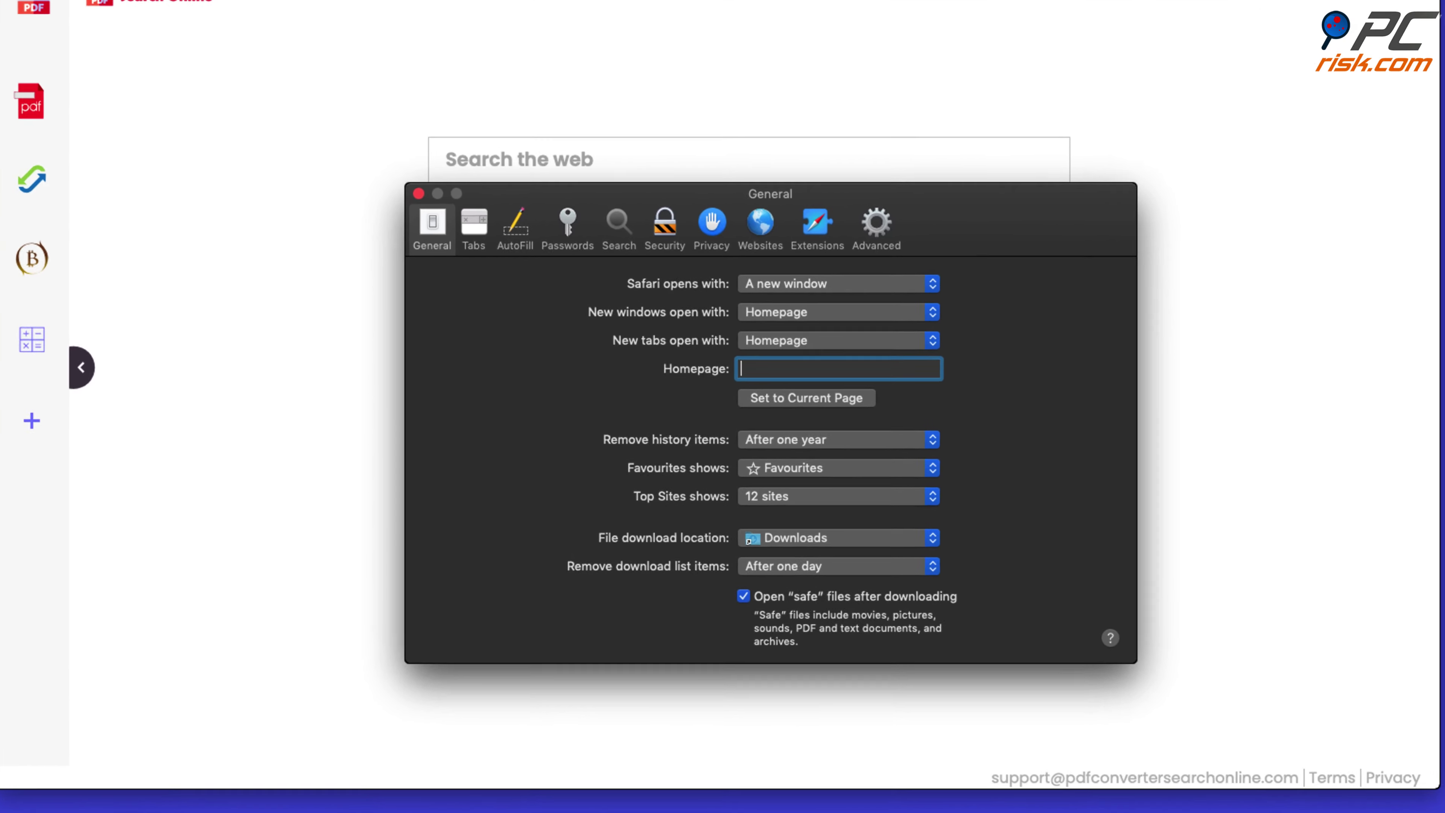
type("www.google.com")
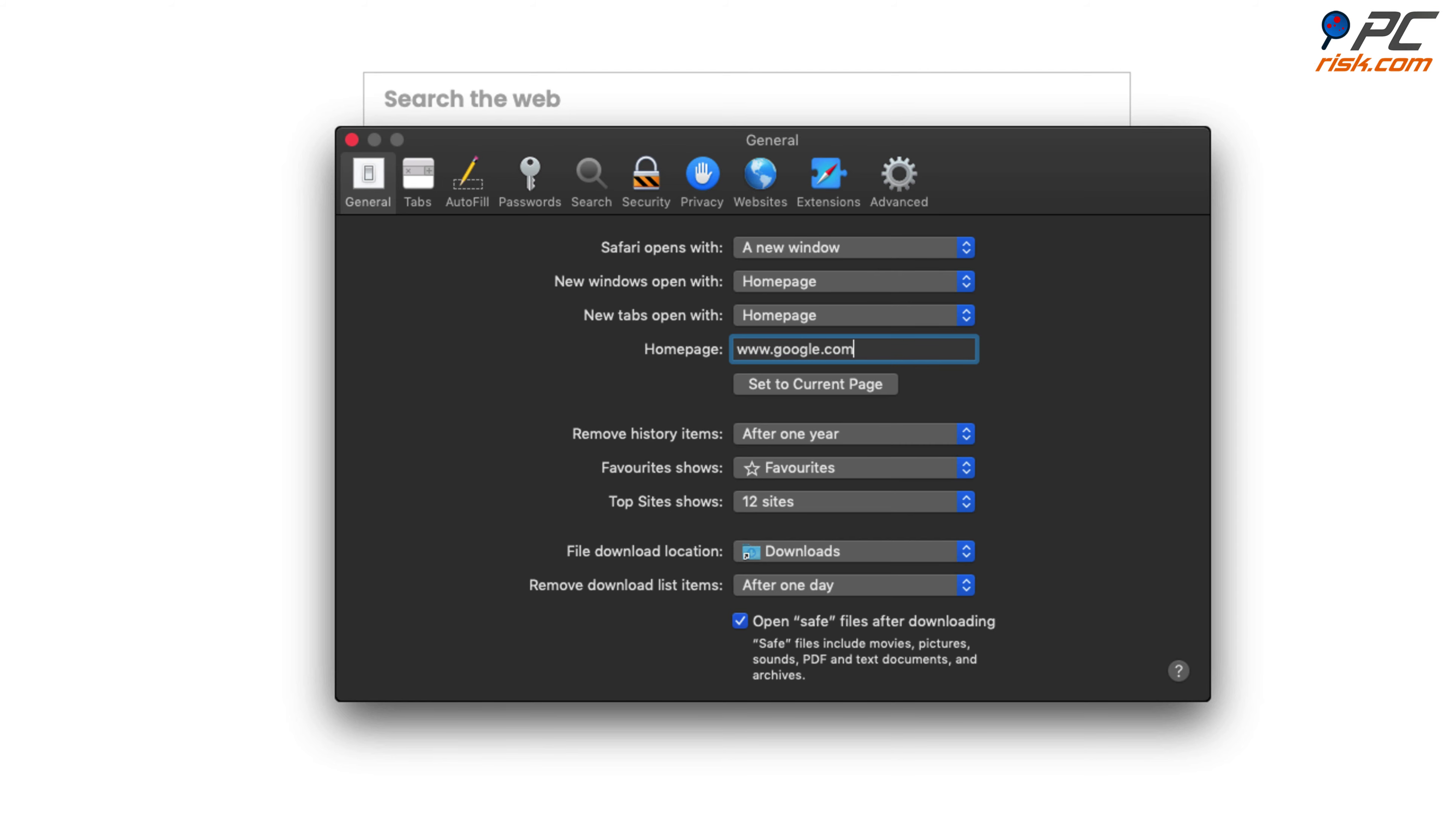
key("Return")
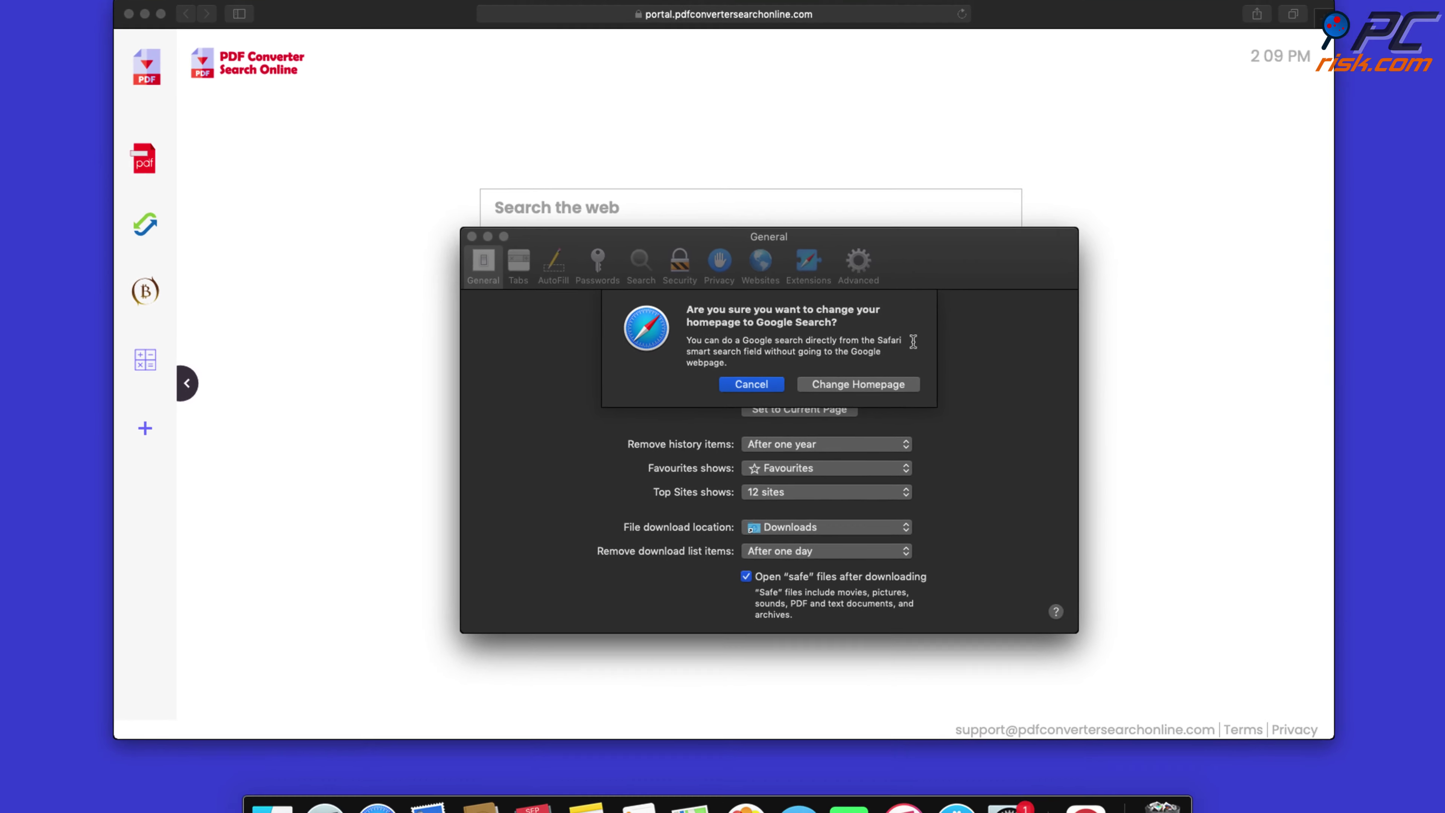
left_click(888, 384)
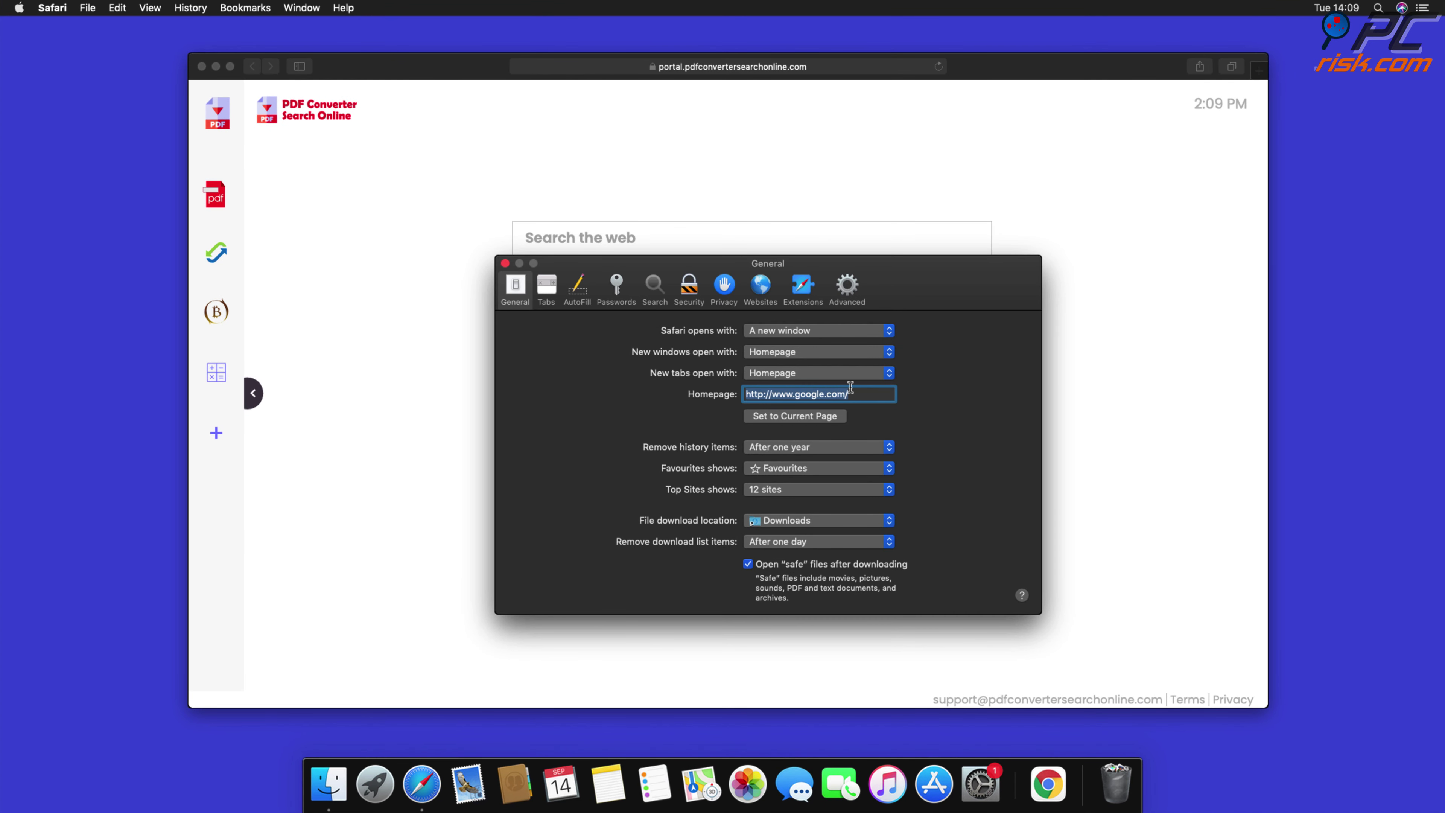
left_click(505, 264)
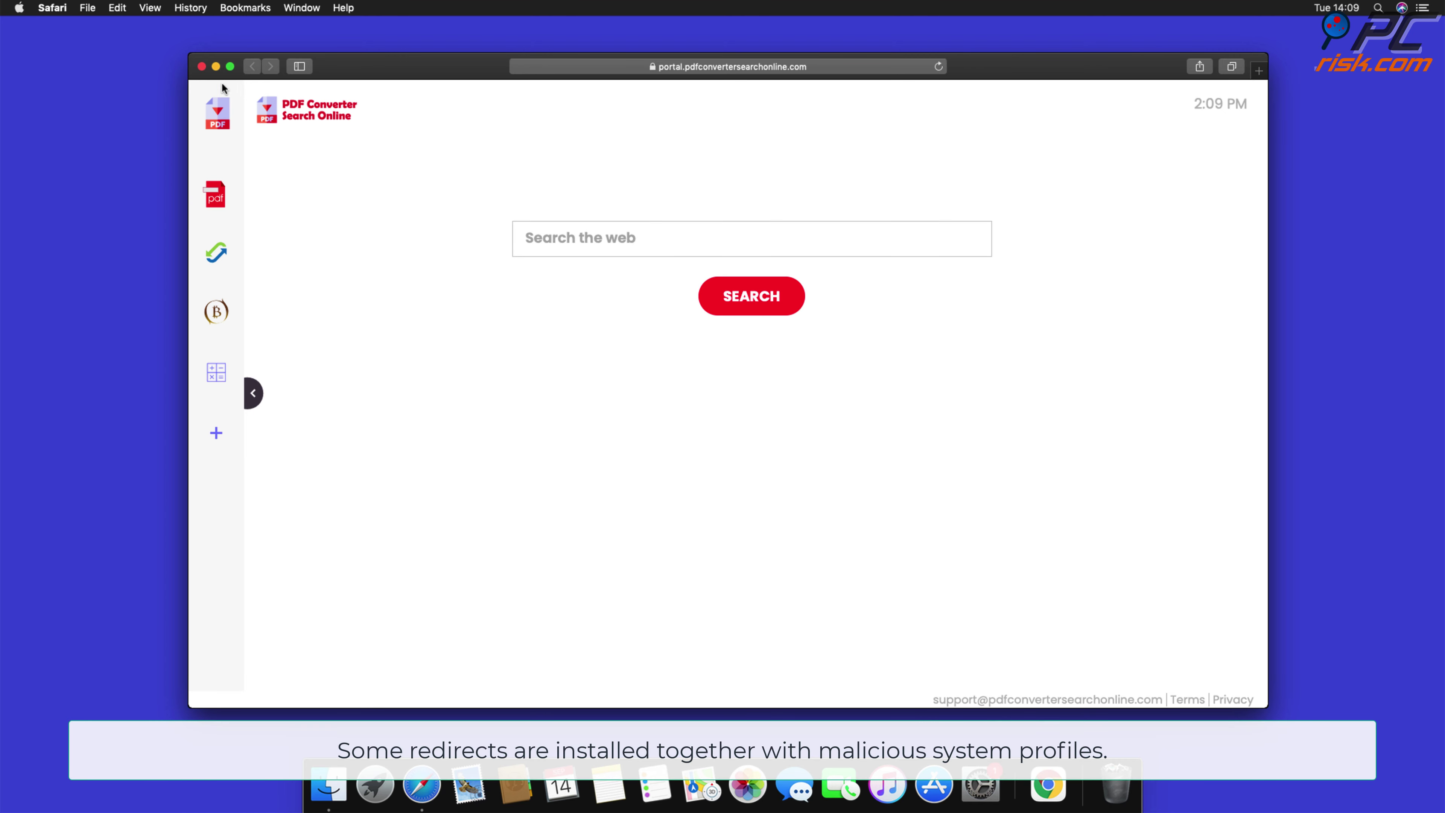
Step: Close Safari and remove both the user and device TEST PROFILE entries in System Preferences Profiles
left_click(200, 66)
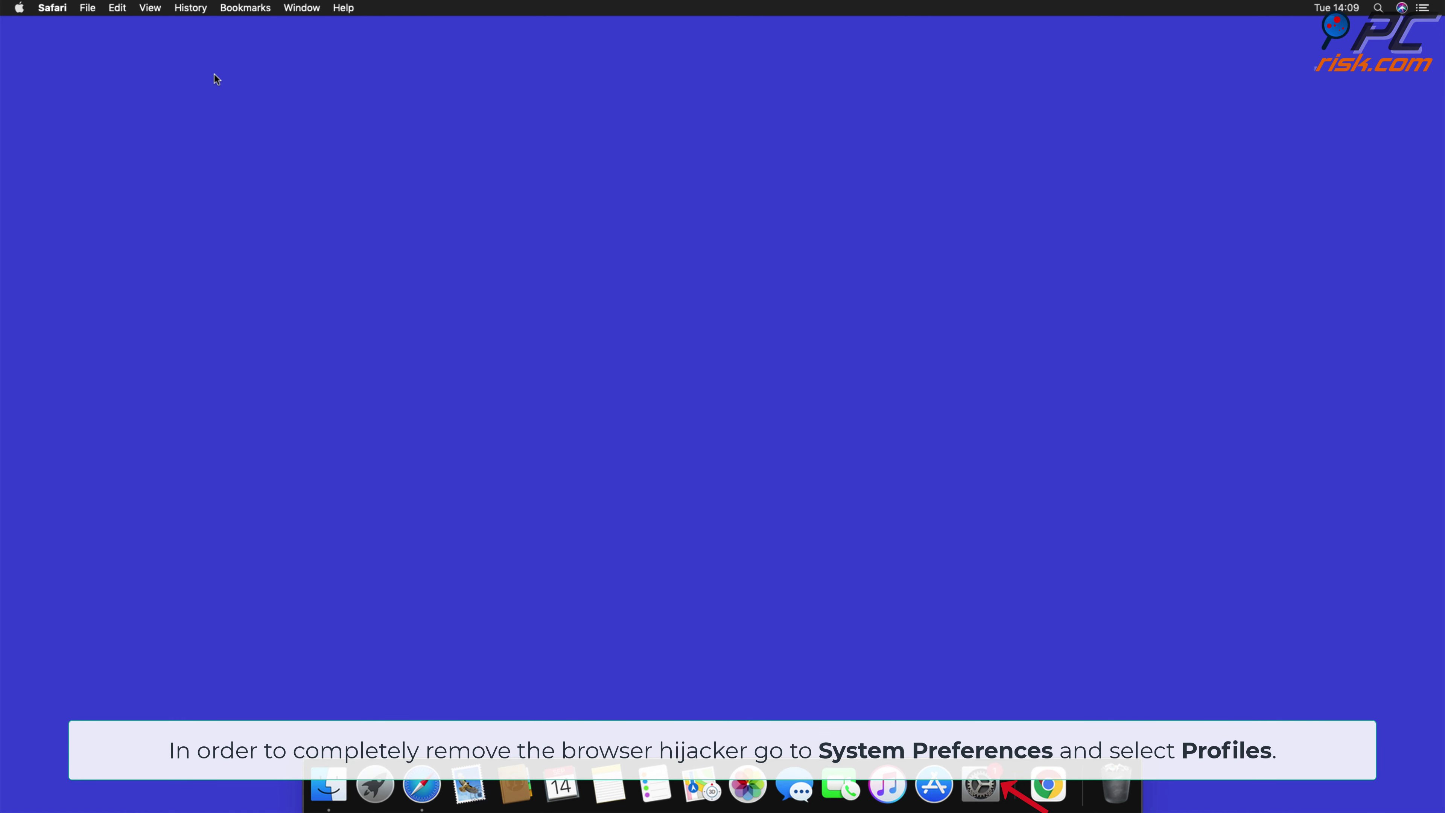
left_click(977, 786)
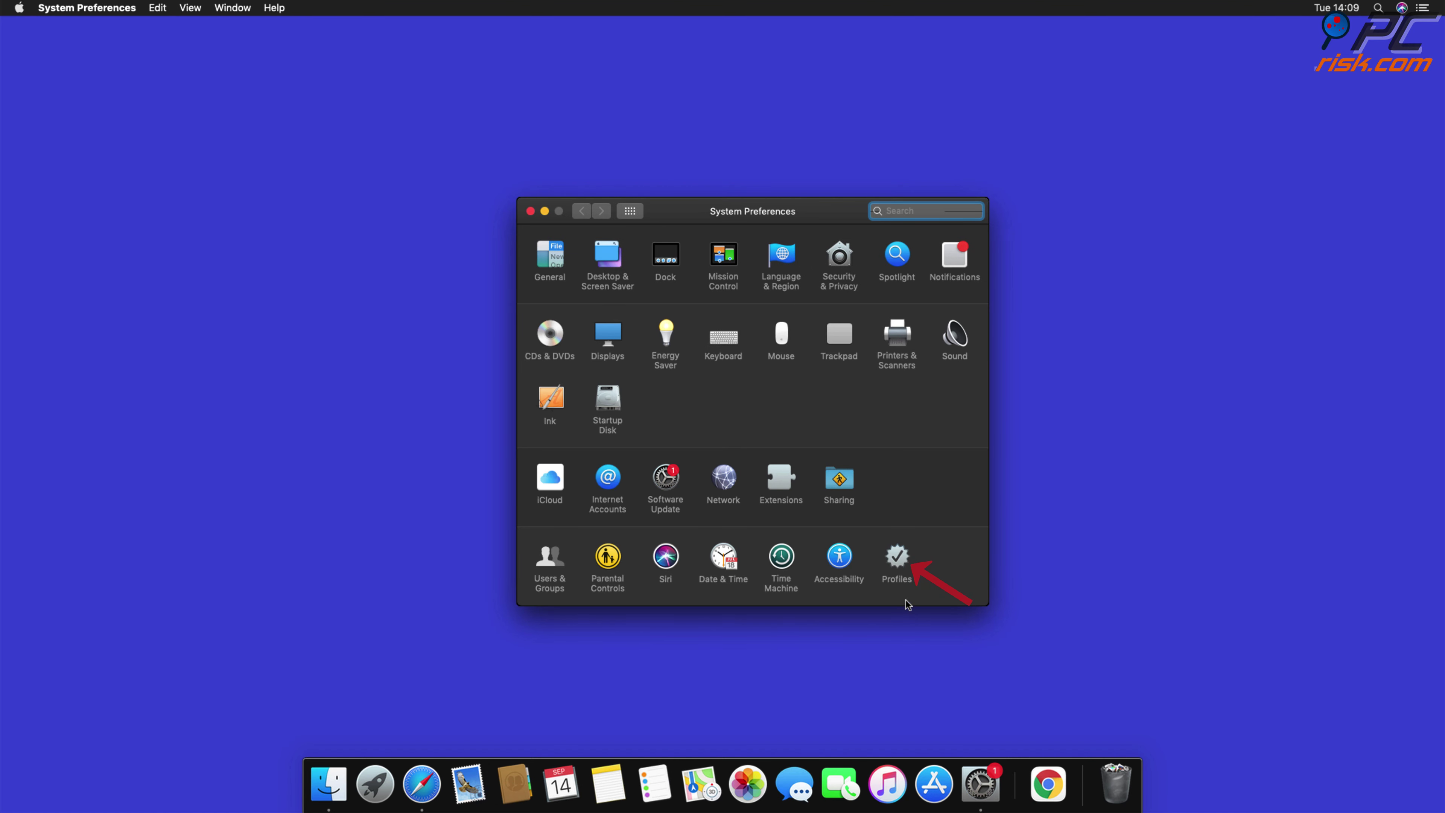
left_click(892, 569)
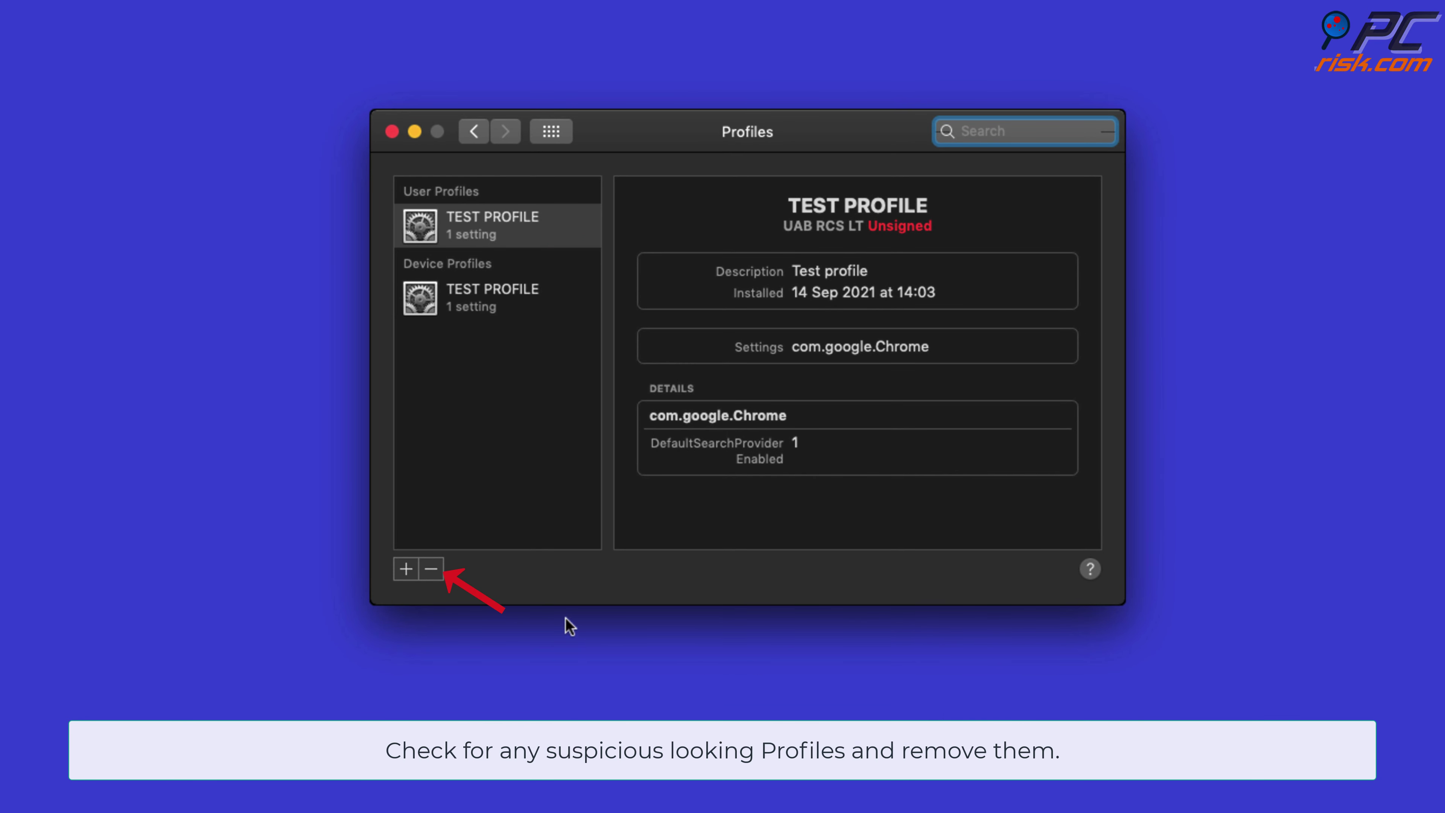
left_click(431, 568)
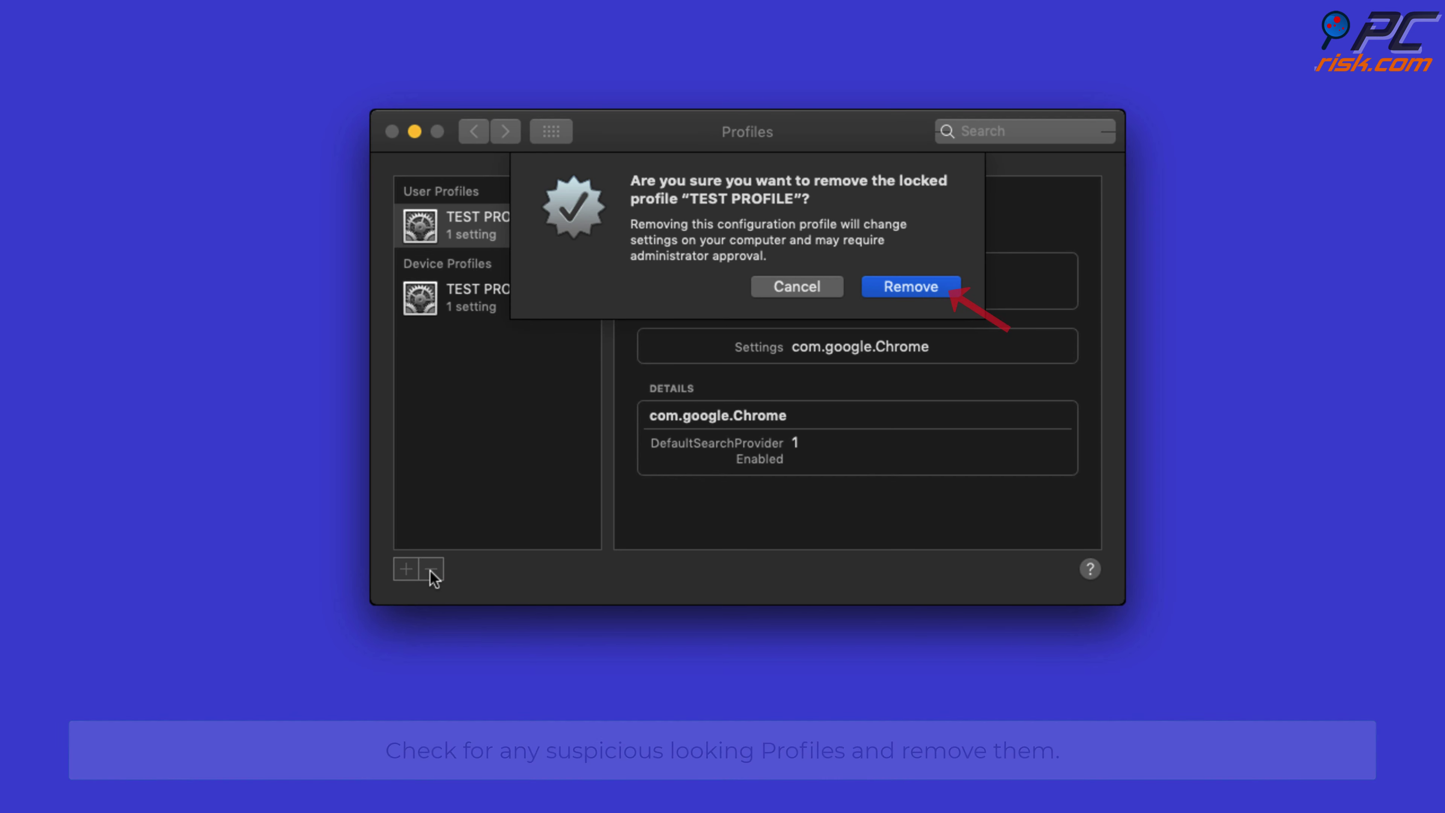
left_click(924, 294)
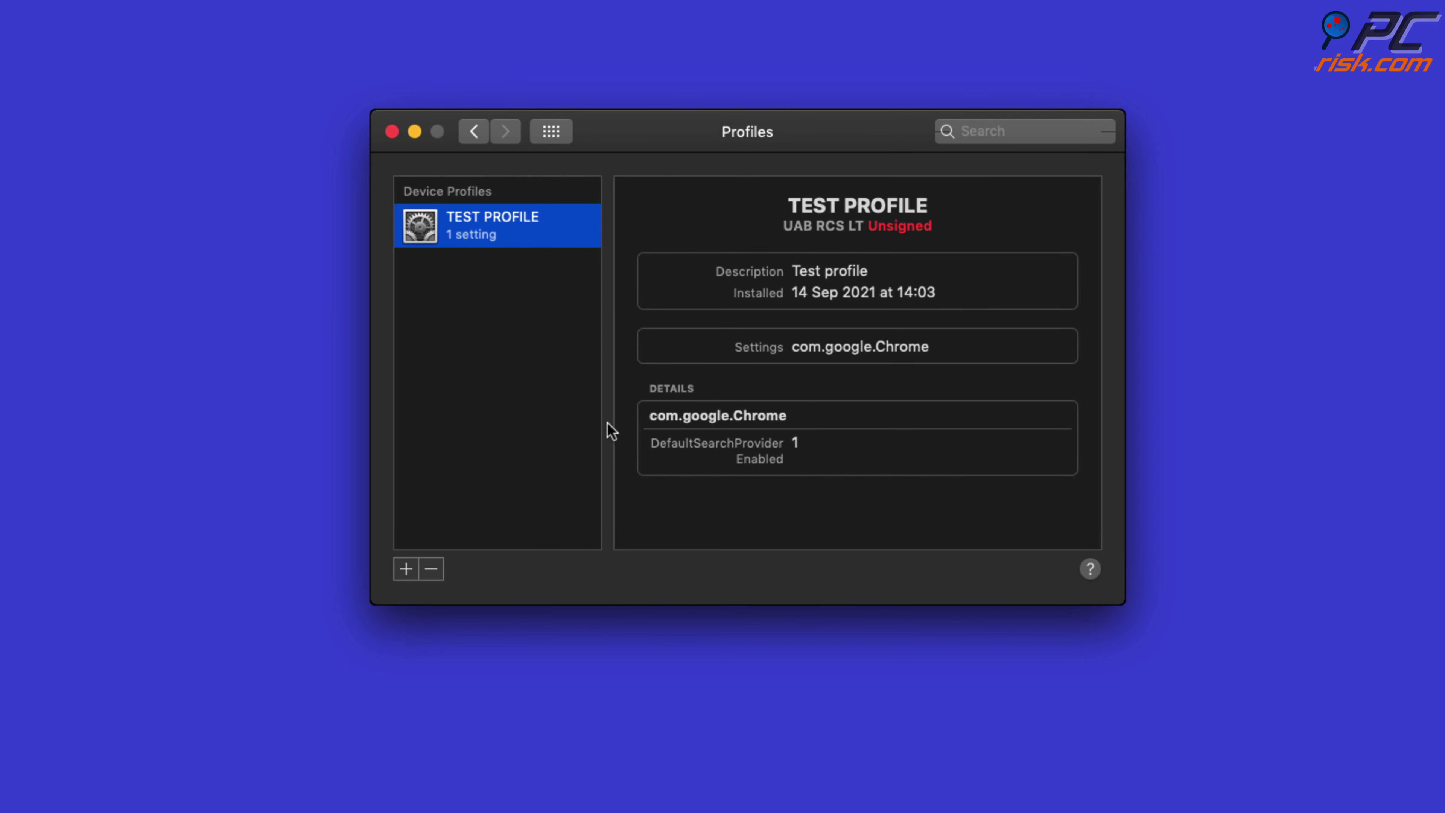
left_click(442, 569)
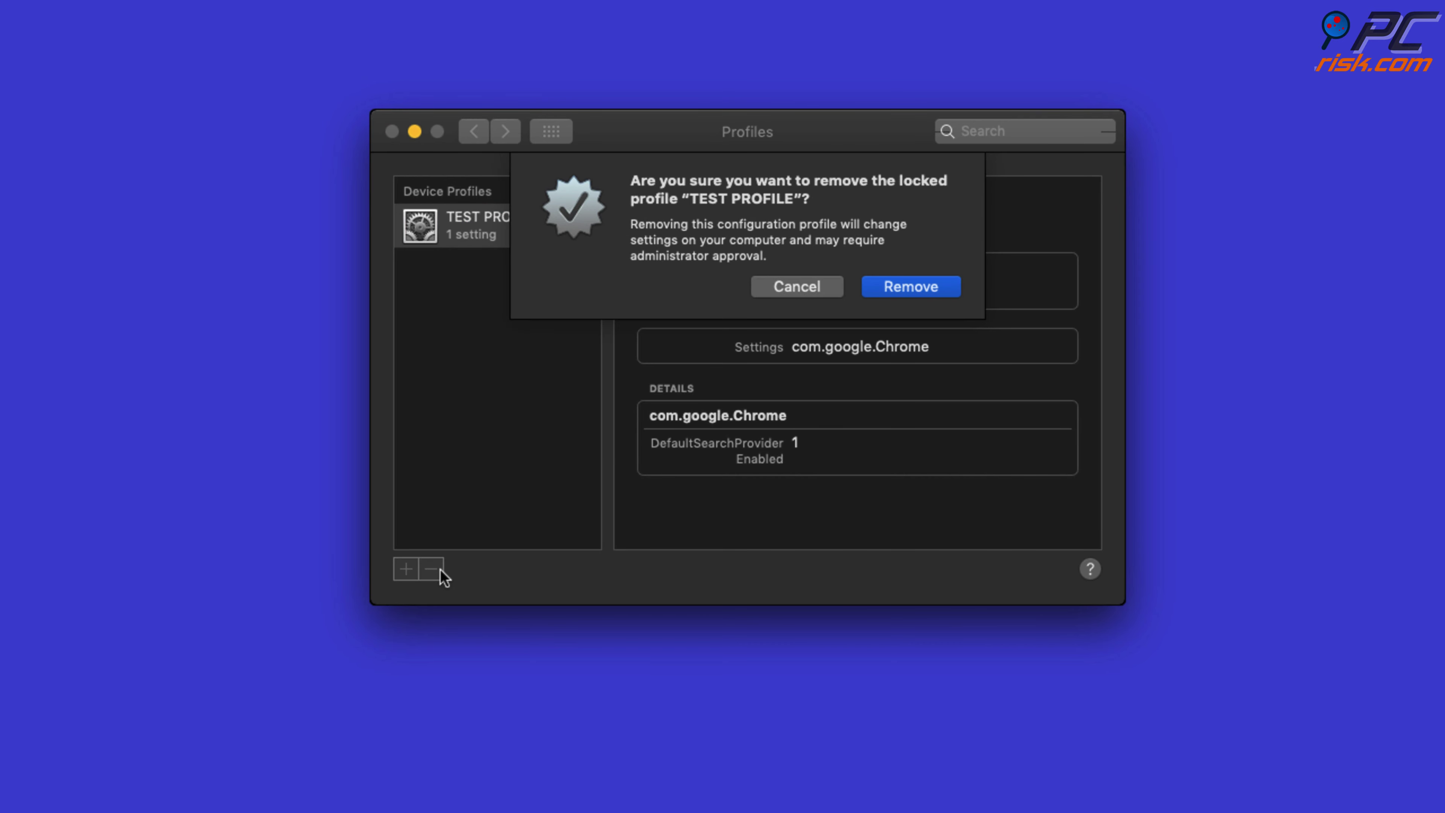
left_click(903, 289)
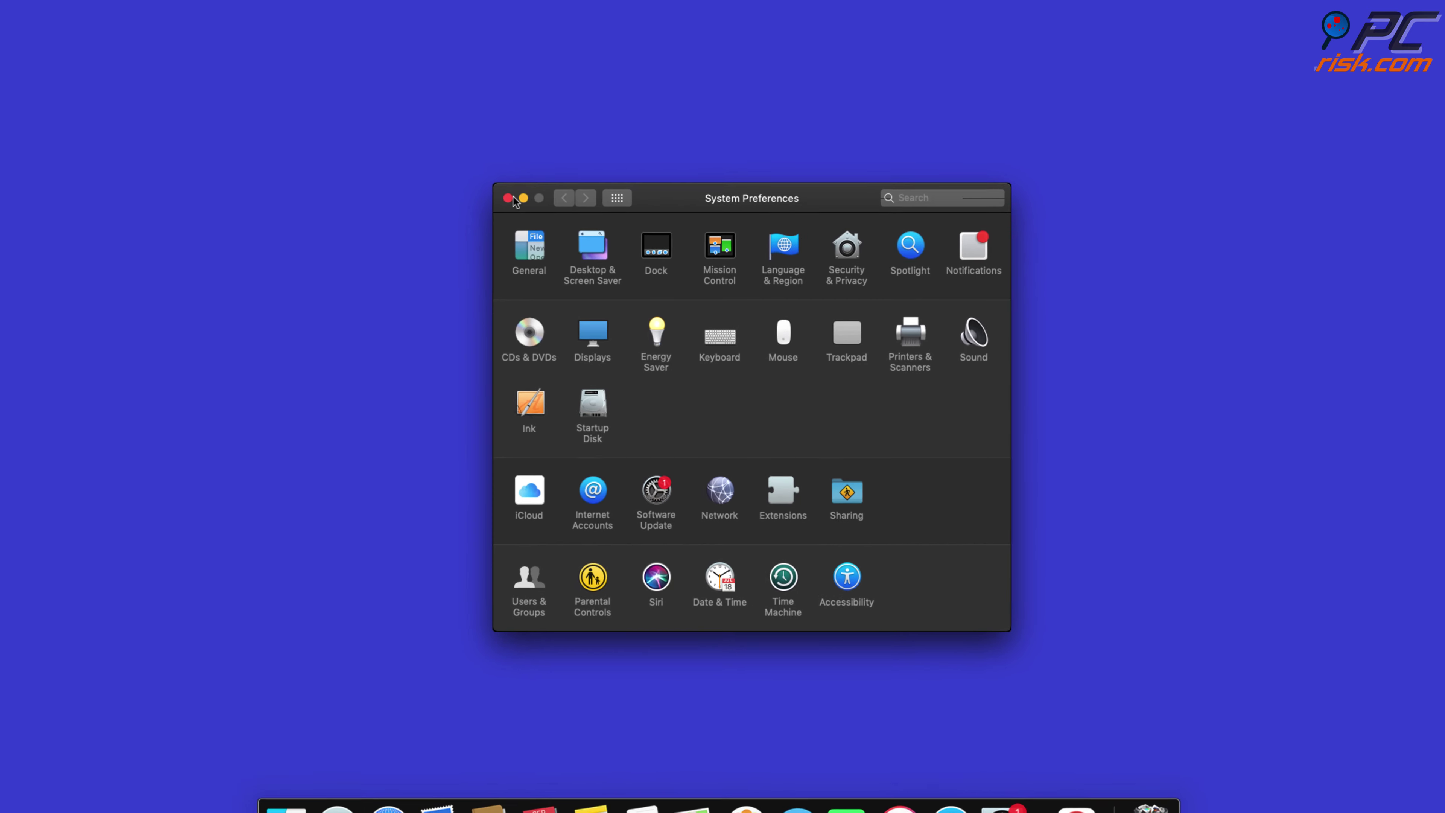
left_click(526, 209)
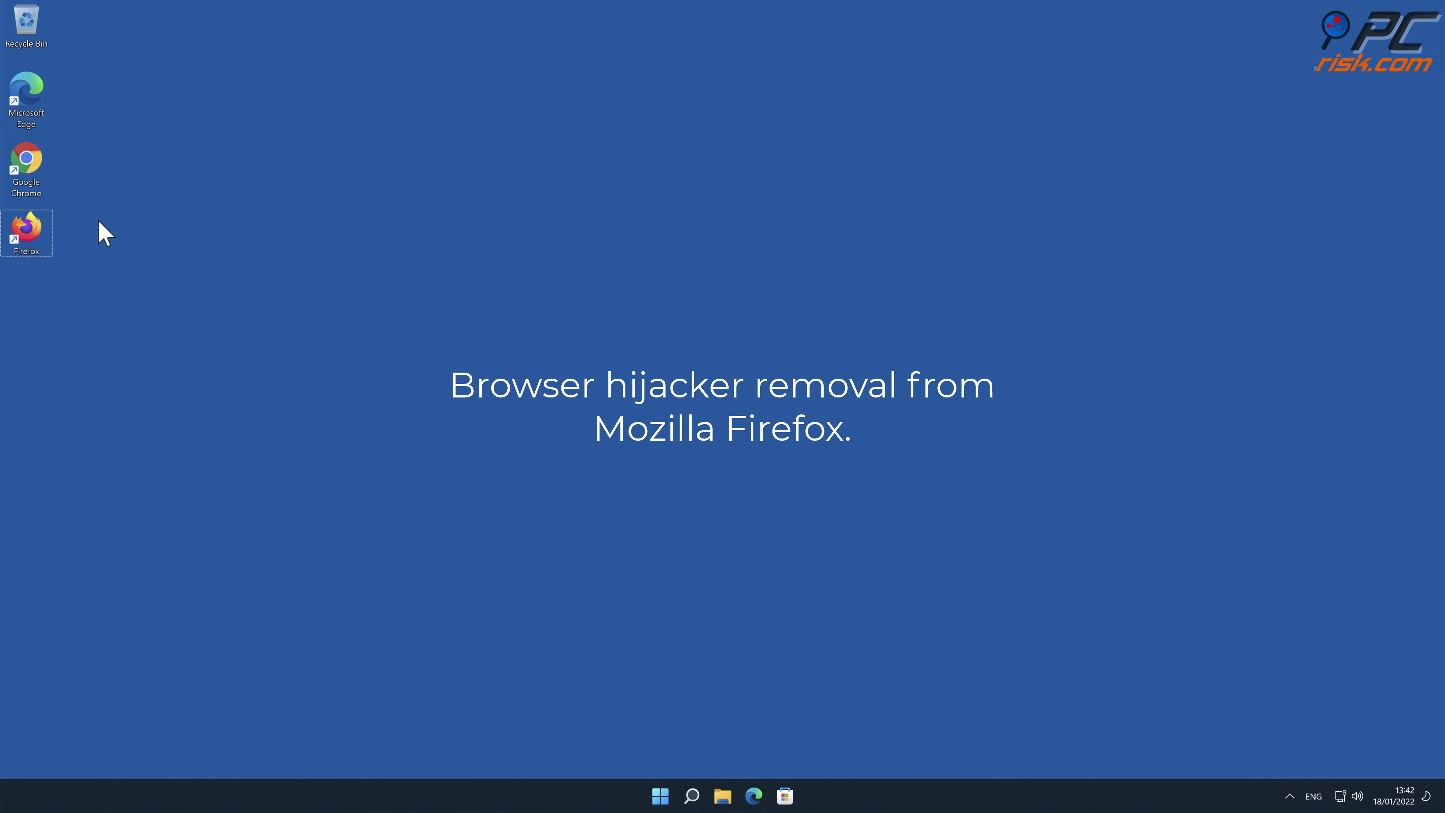
Step: Launch Firefox and remove the Safe Browsing extension from the Add-ons Manager
double_click(39, 233)
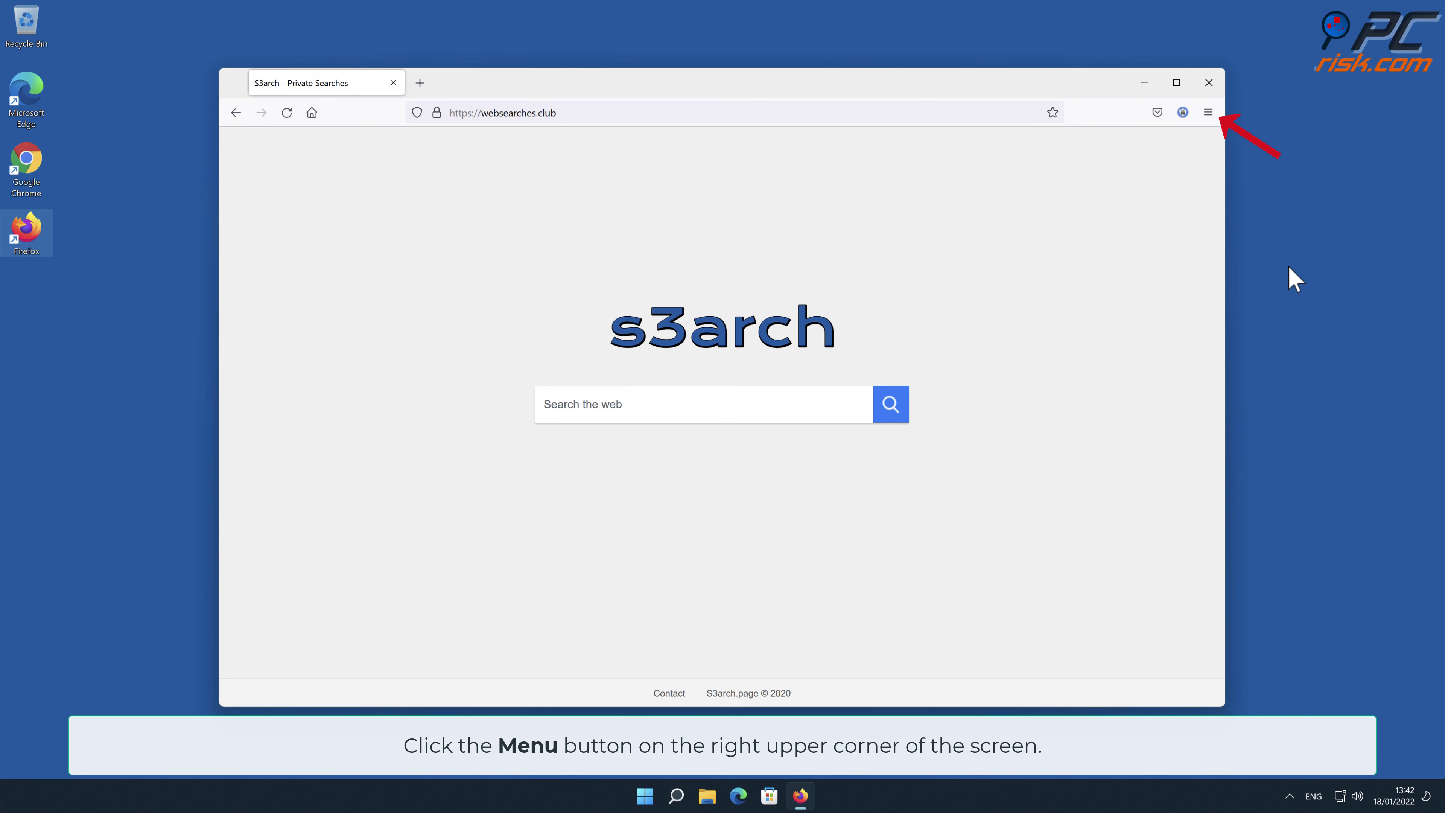
left_click(1208, 112)
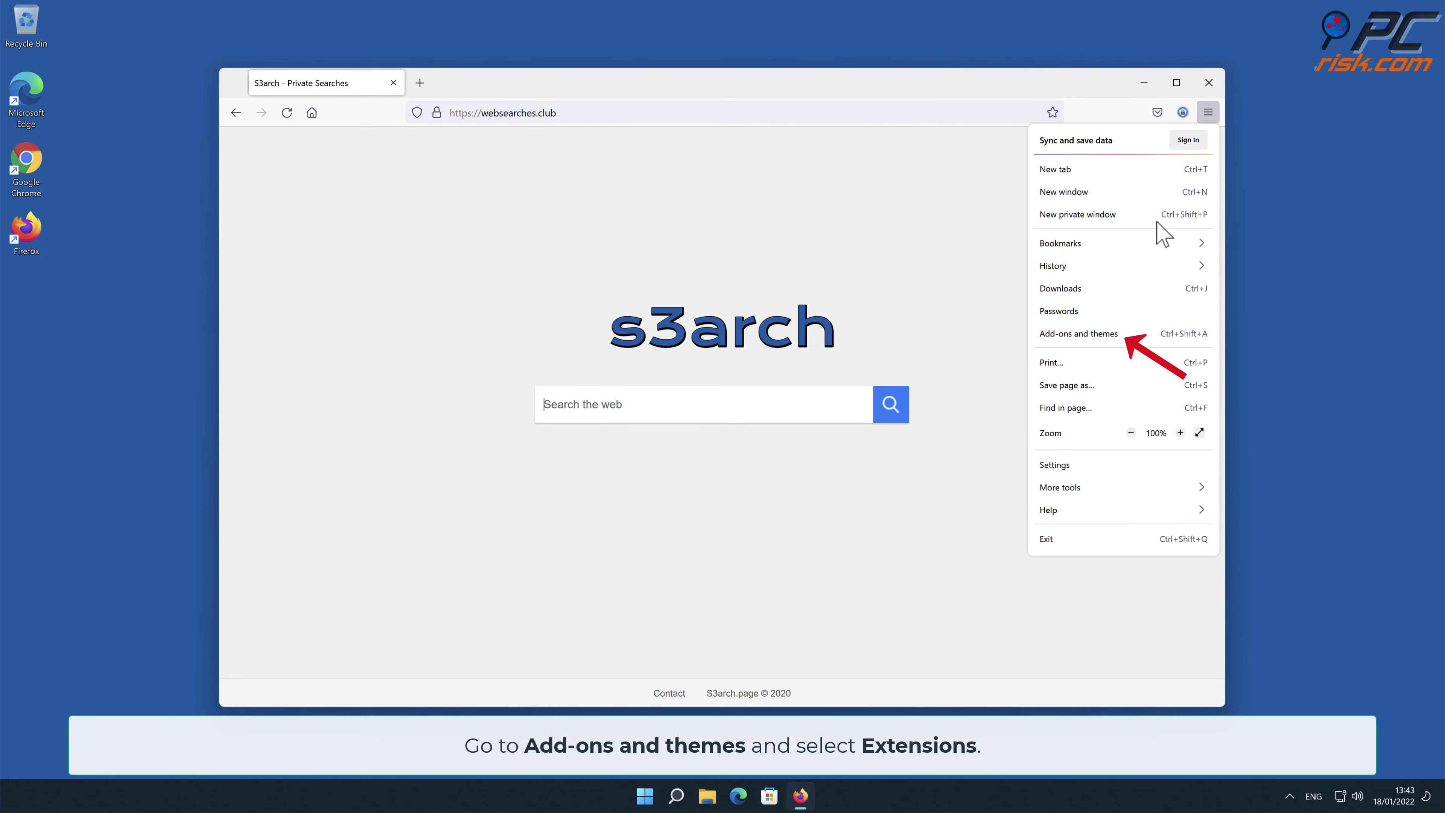
left_click(1136, 333)
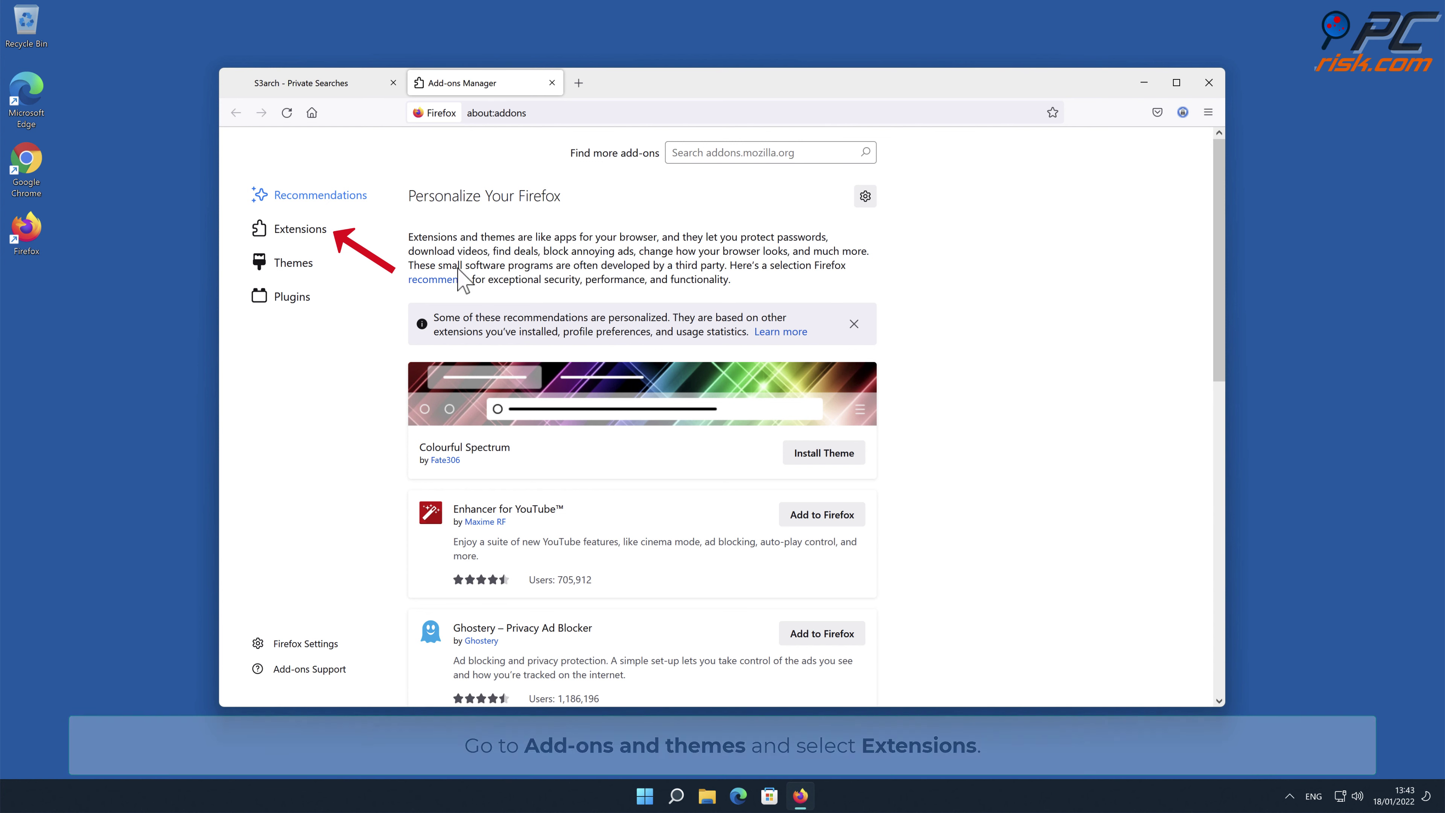
left_click(327, 242)
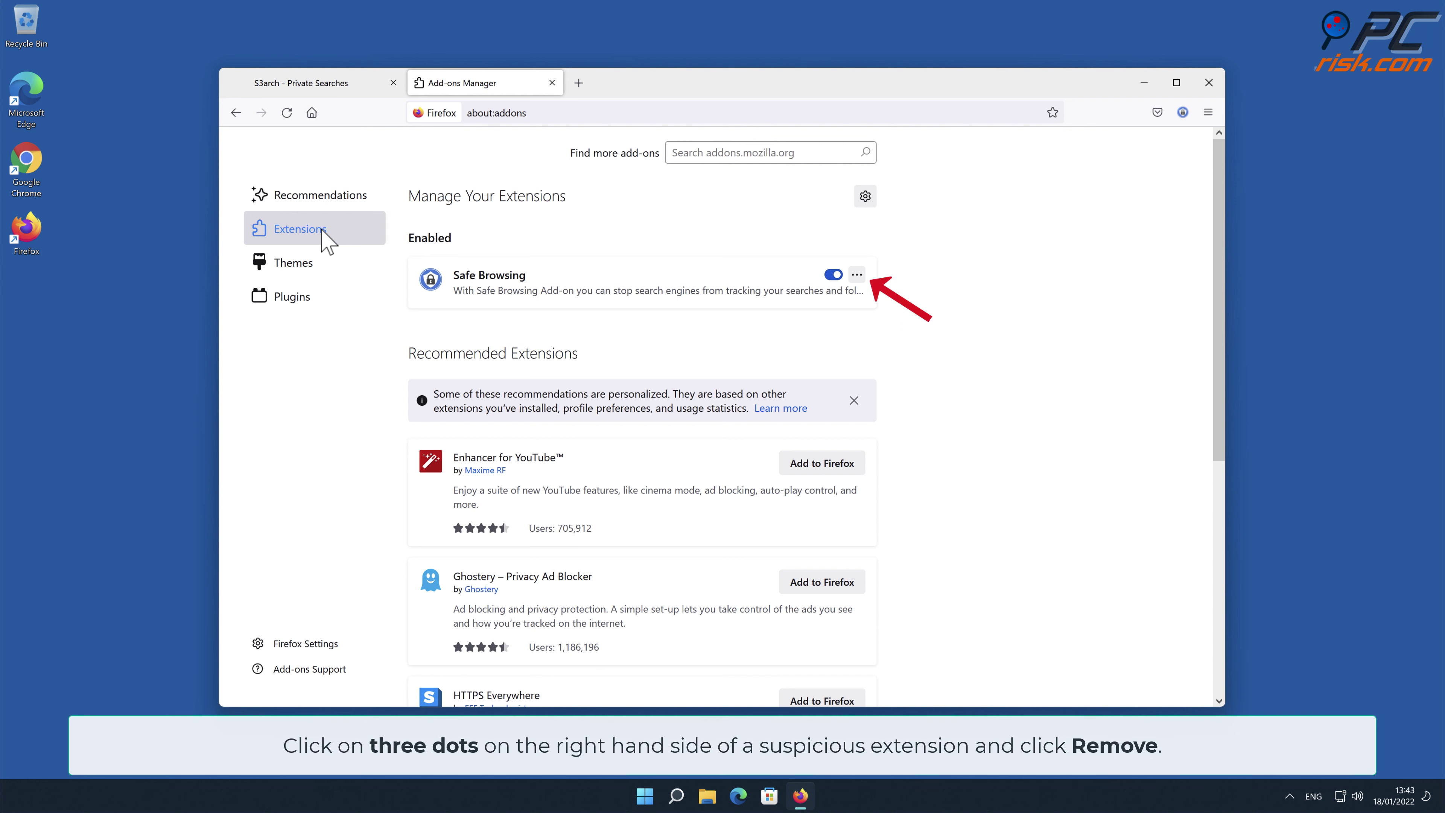
left_click(857, 275)
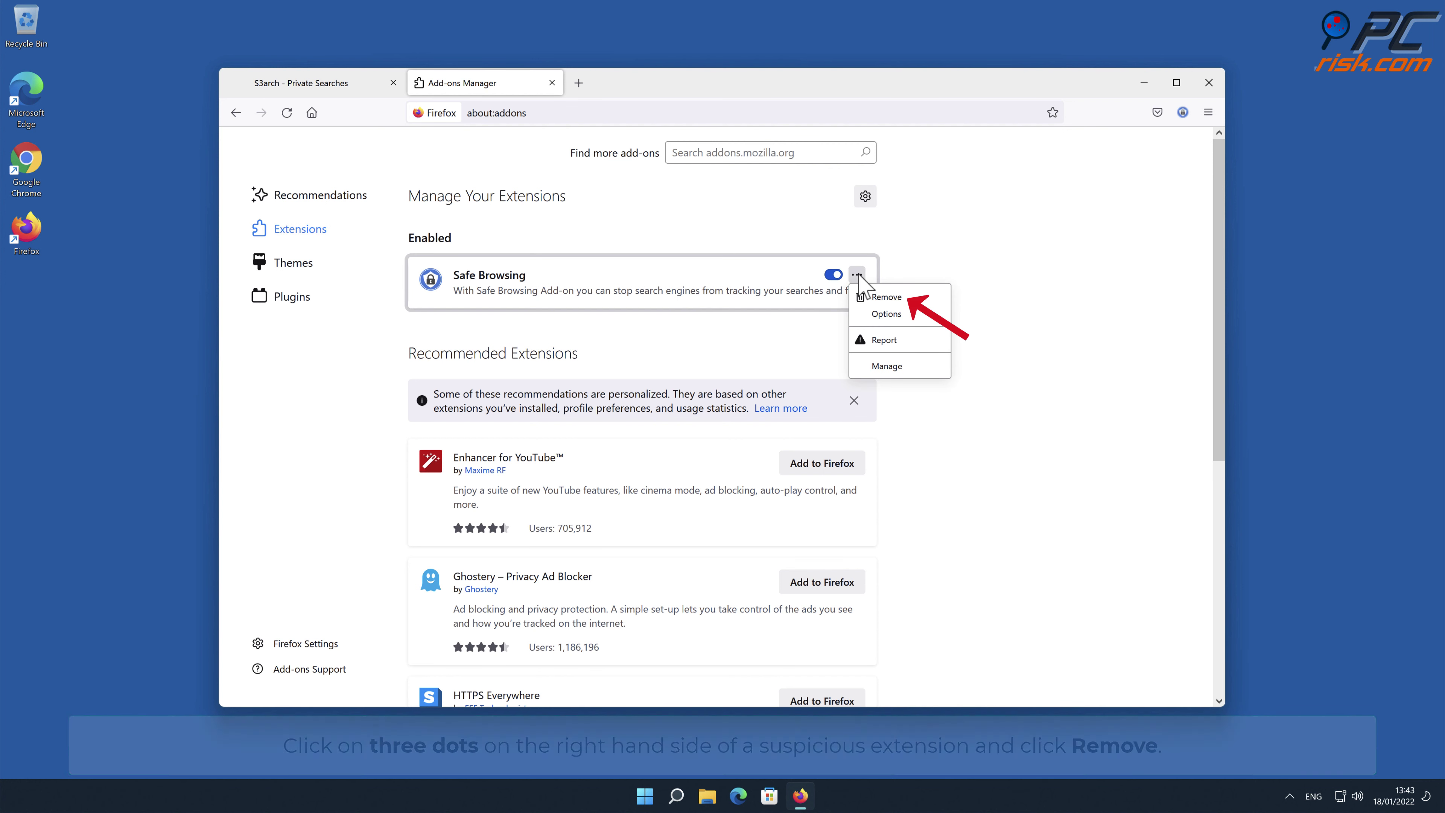
left_click(879, 298)
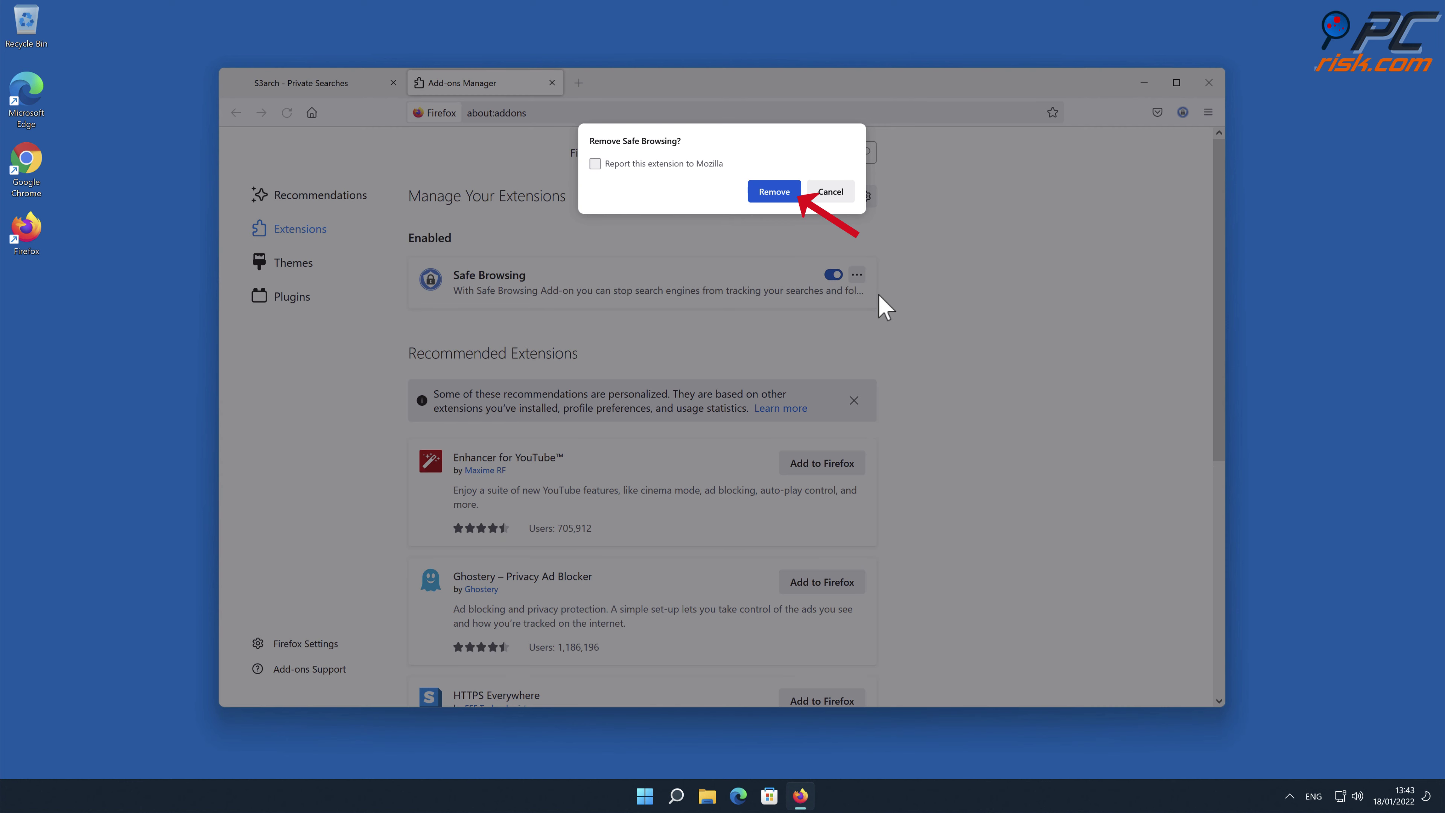
left_click(781, 197)
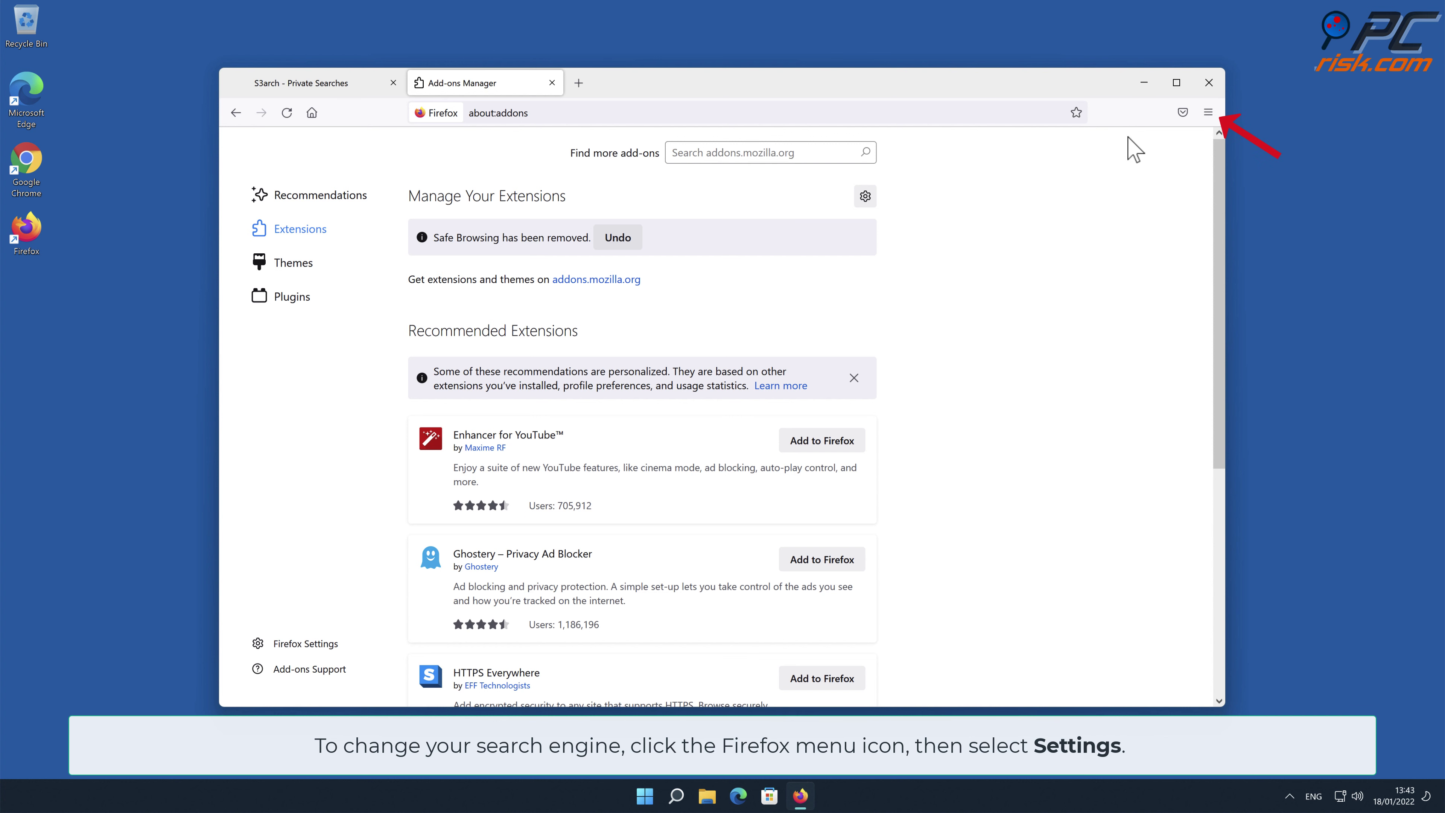
Step: Switch Firefox's default search engine from Amazon.com to Google in Search settings
left_click(1208, 113)
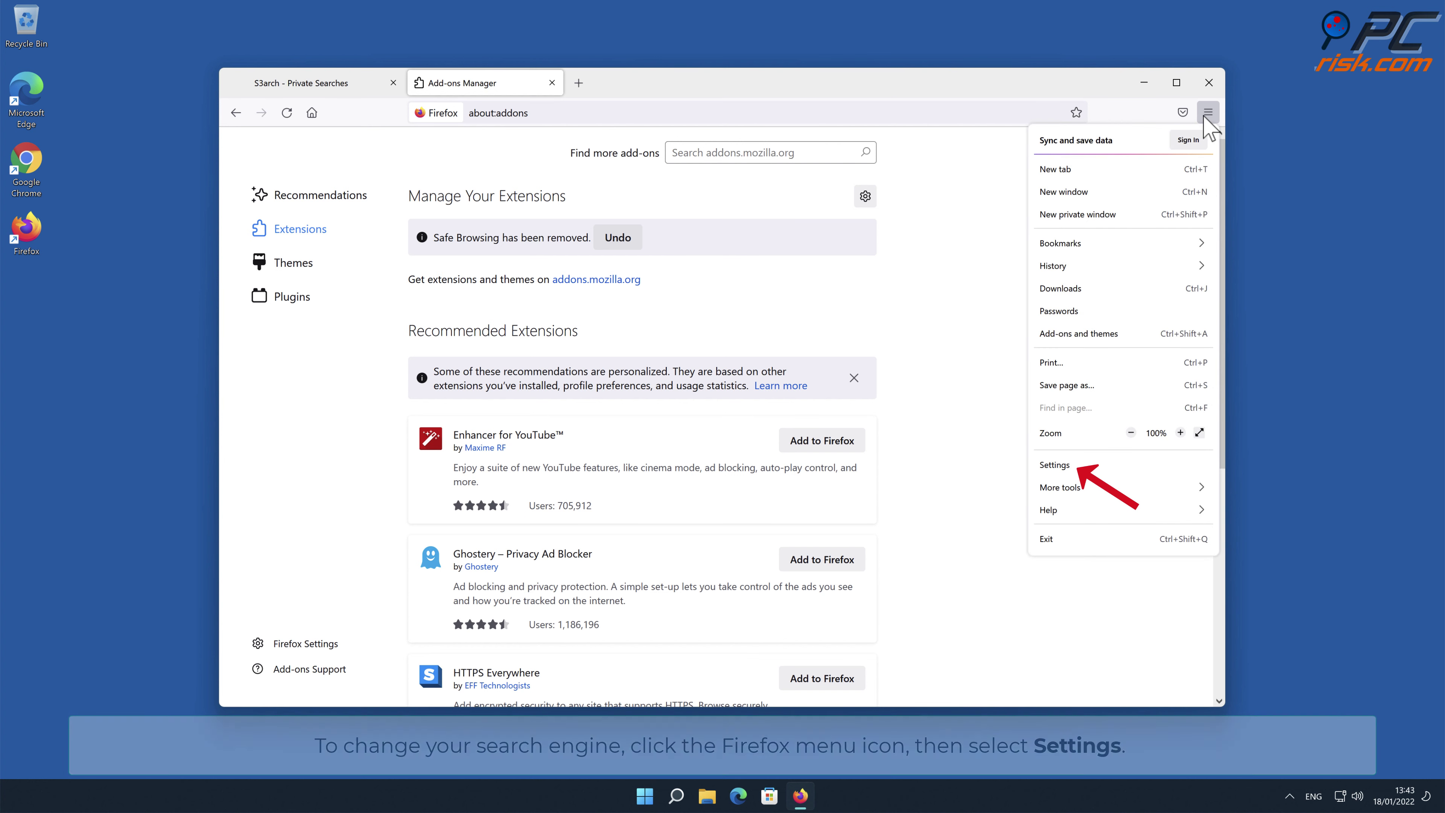
left_click(1070, 465)
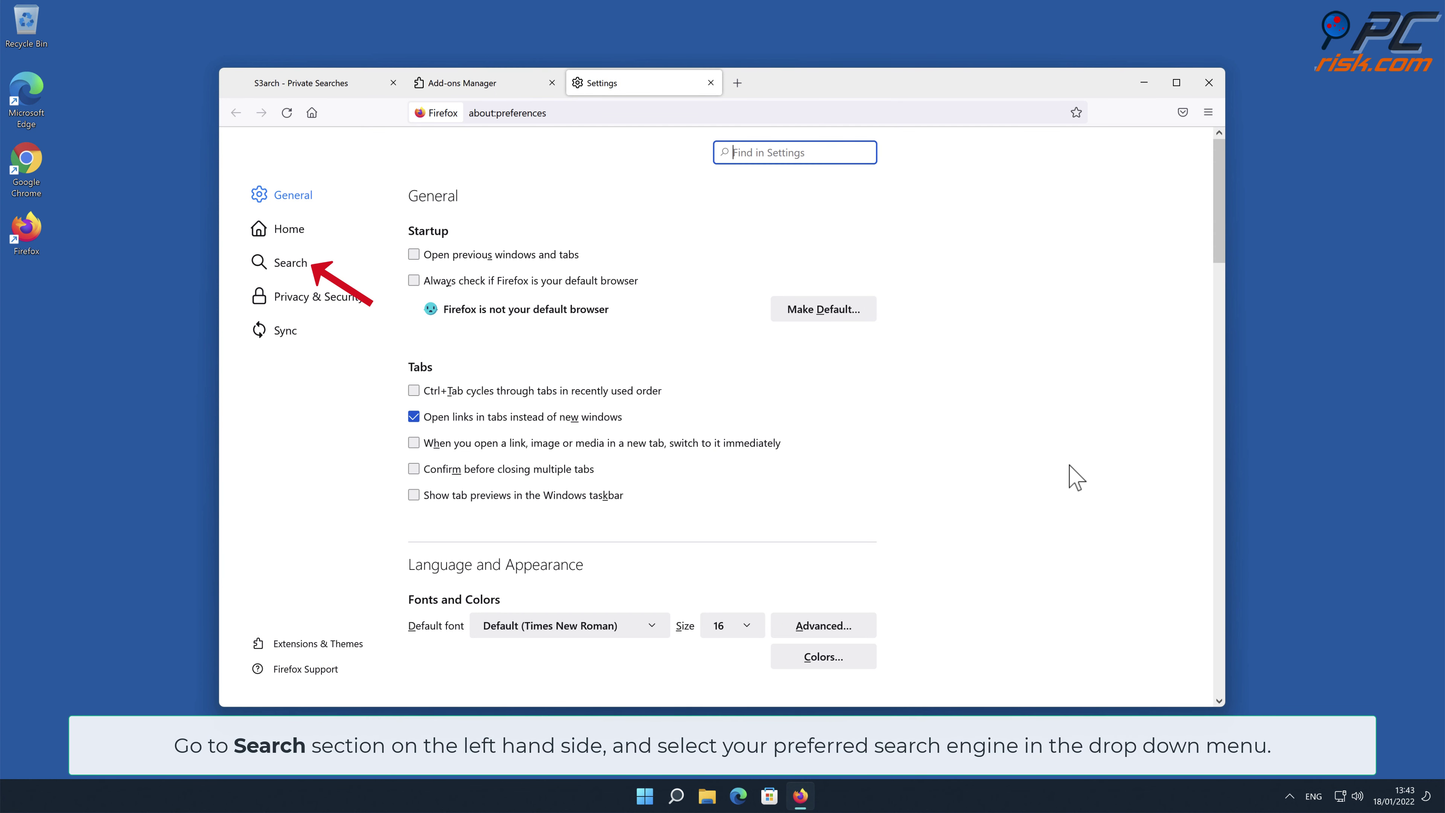
left_click(290, 267)
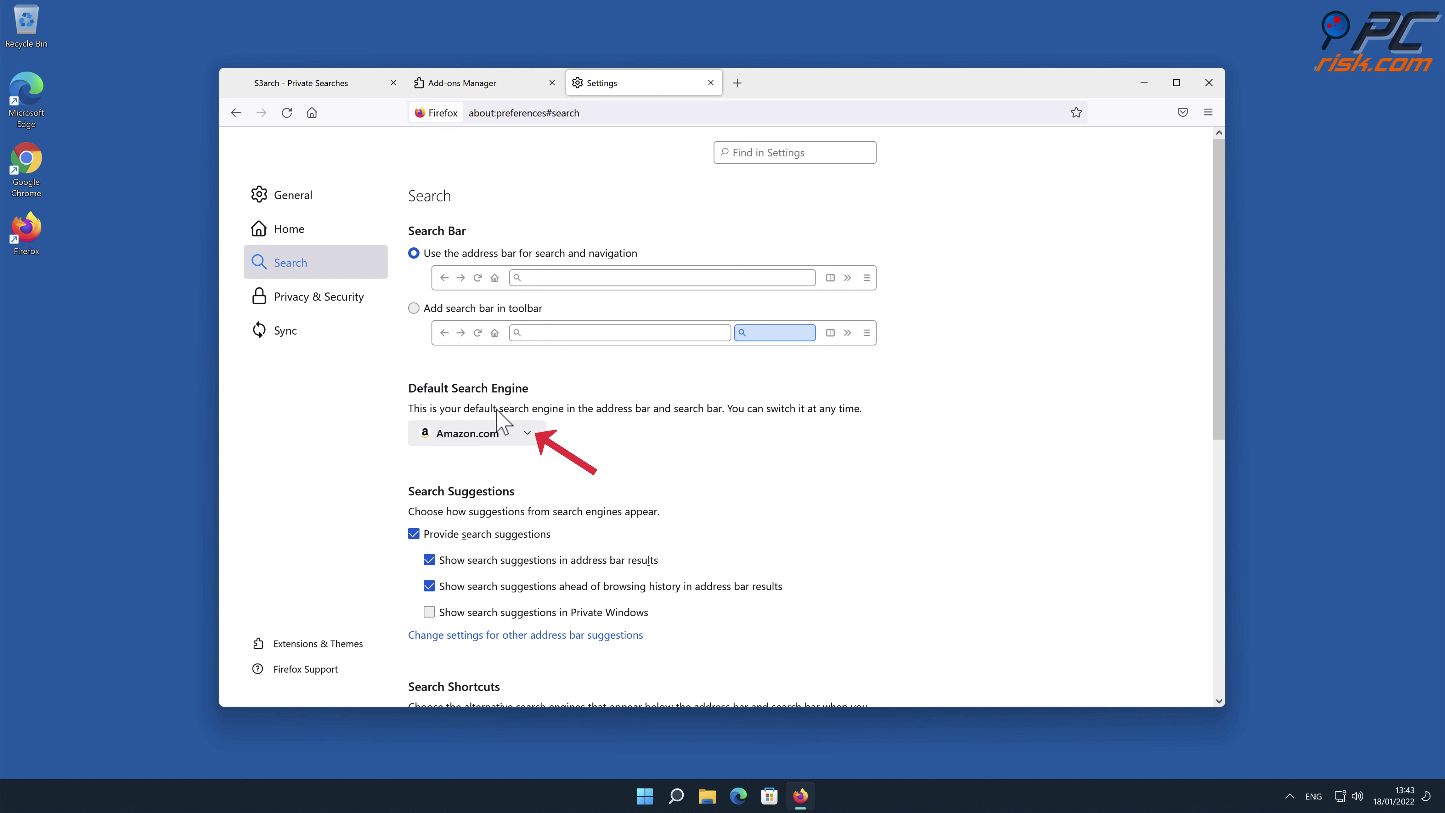
left_click(527, 433)
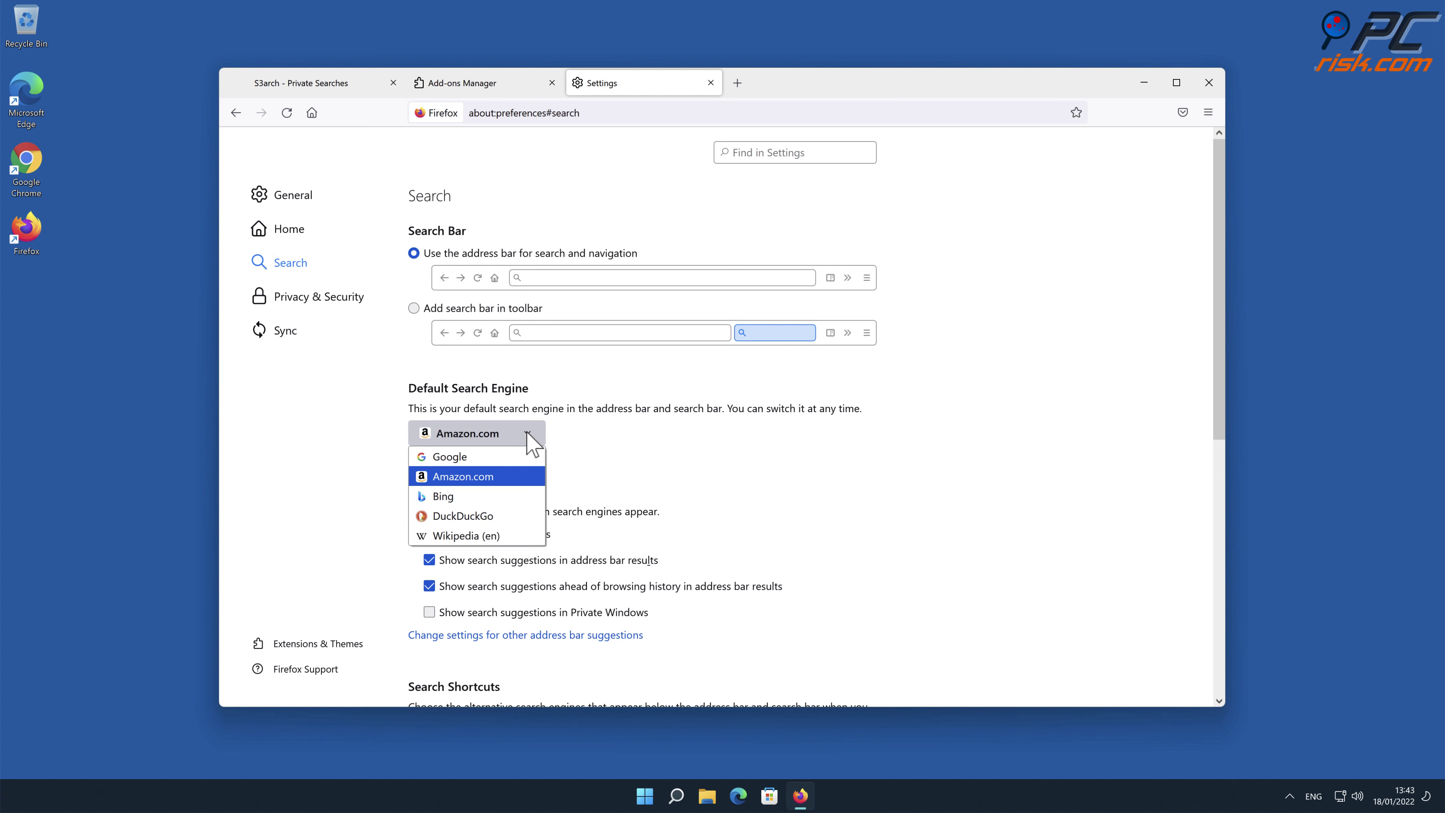
left_click(489, 458)
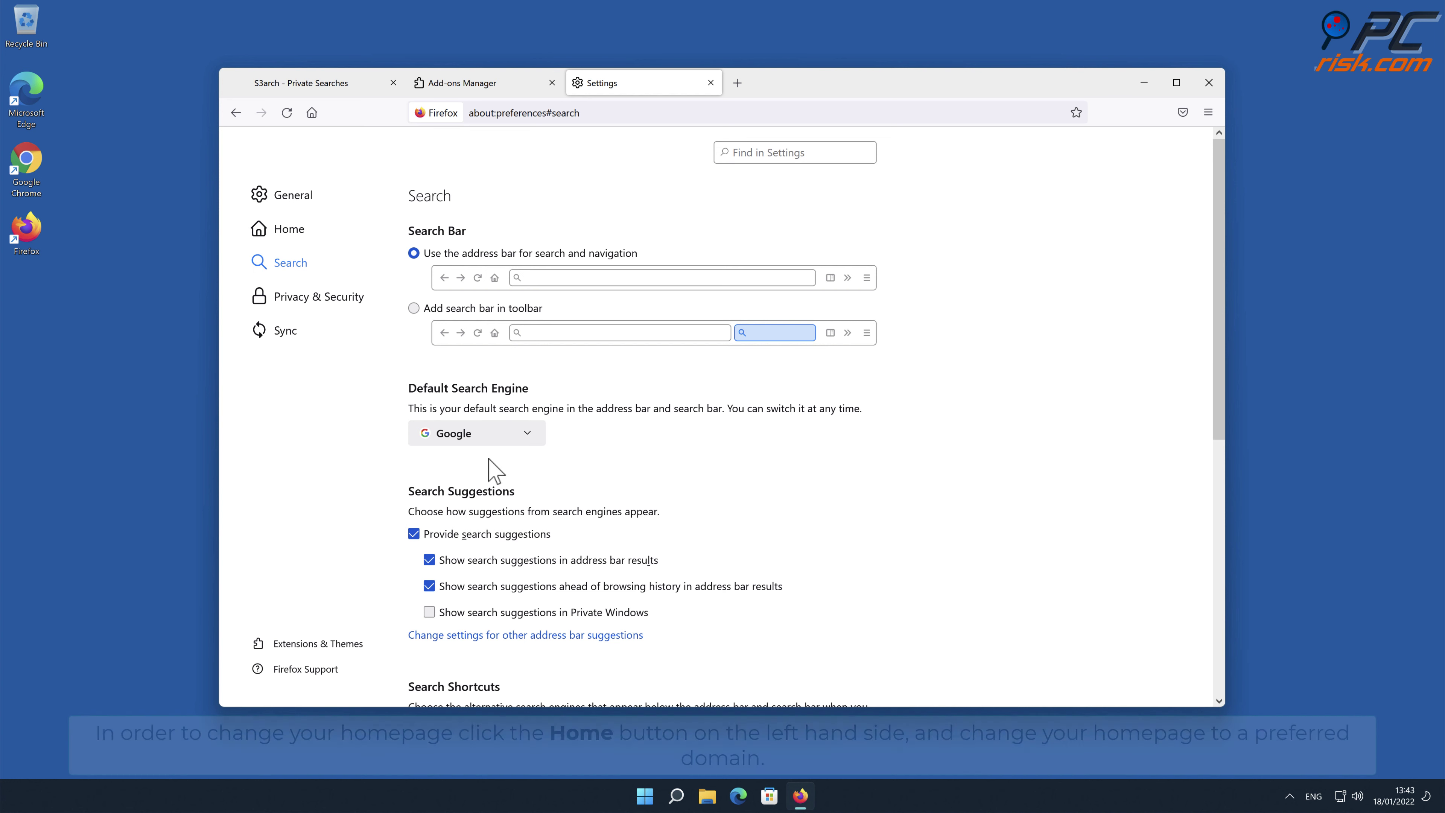